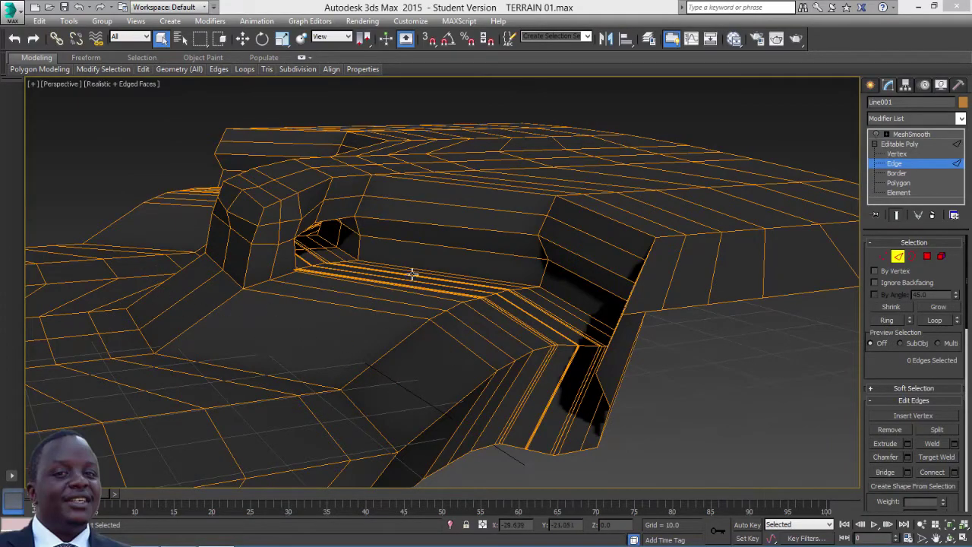
- Connect the edge ring across the strip beside the road opening on the raised mound, using one segment
{"action": "middle_click_drag", "start_coordinate": [306, 298], "coordinate": [367, 308], "text": "alt"}
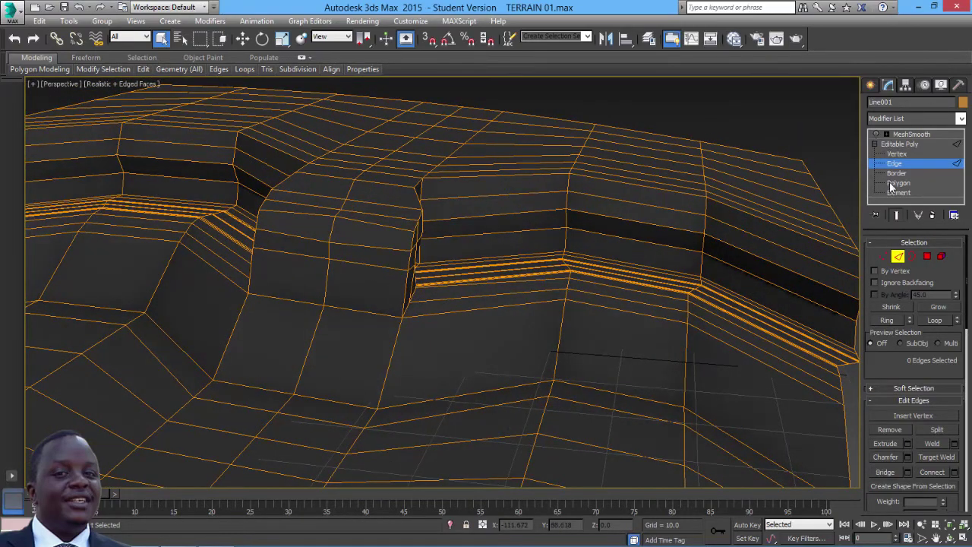
{"action": "left_click", "coordinate": [369, 264]}
{"action": "left_click", "coordinate": [886, 320]}
{"action": "left_click_drag", "start_coordinate": [878, 368], "coordinate": [879, 244]}
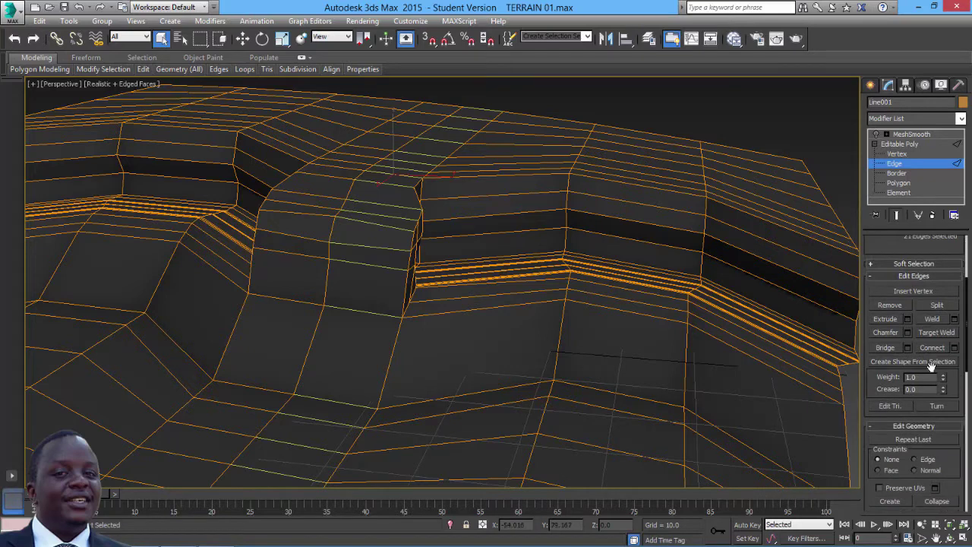
{"action": "left_click", "coordinate": [932, 347]}
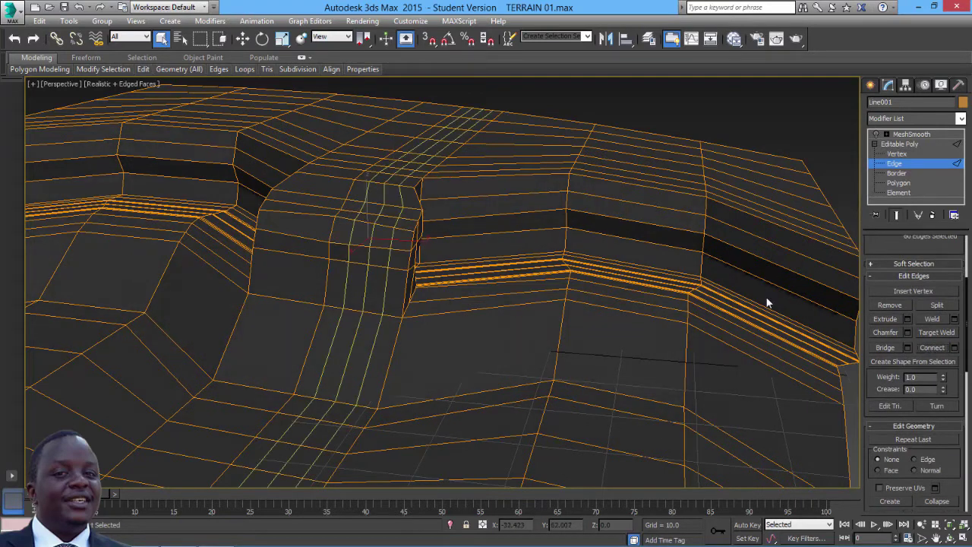
{"action": "key", "text": "ctrl+z"}
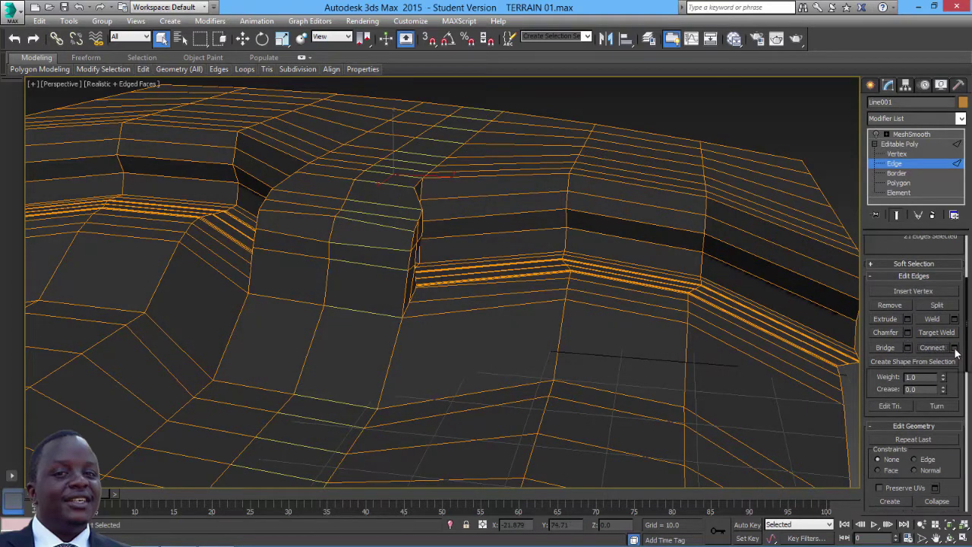
{"action": "left_click", "coordinate": [955, 348]}
{"action": "left_click", "coordinate": [669, 252]}
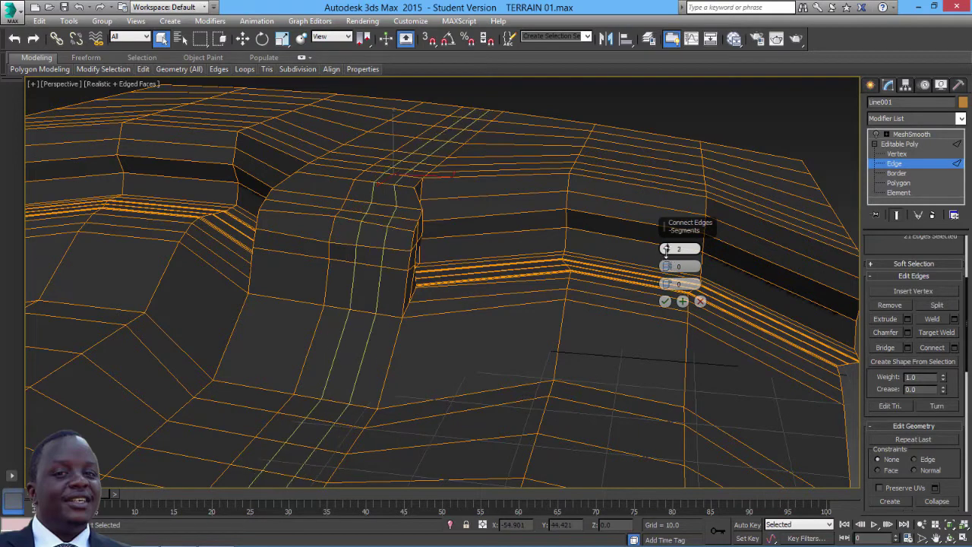
{"action": "left_click", "coordinate": [669, 252]}
{"action": "left_click", "coordinate": [664, 301]}
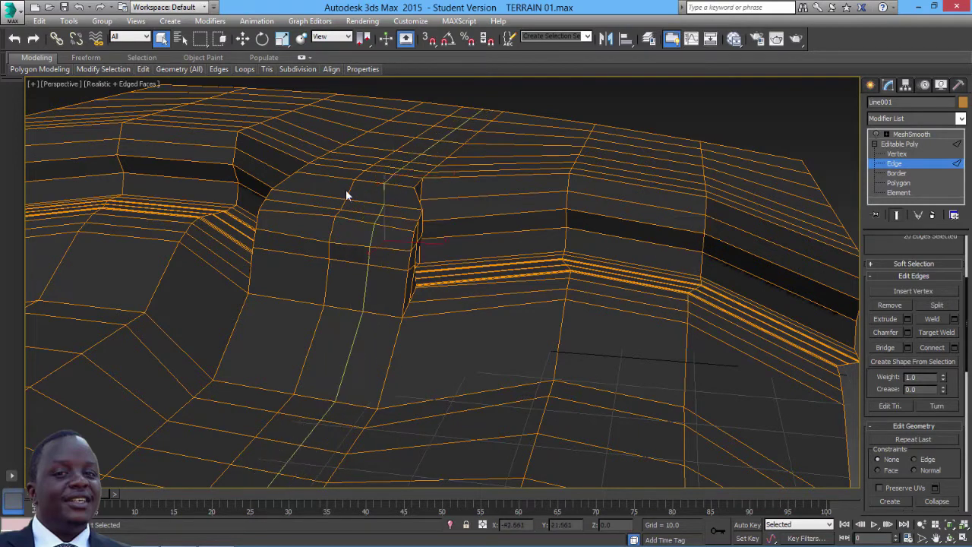
- Select the edge ring across the wider neighbouring strip of the mound and connect it with one new edge loop
{"action": "left_click", "coordinate": [306, 215]}
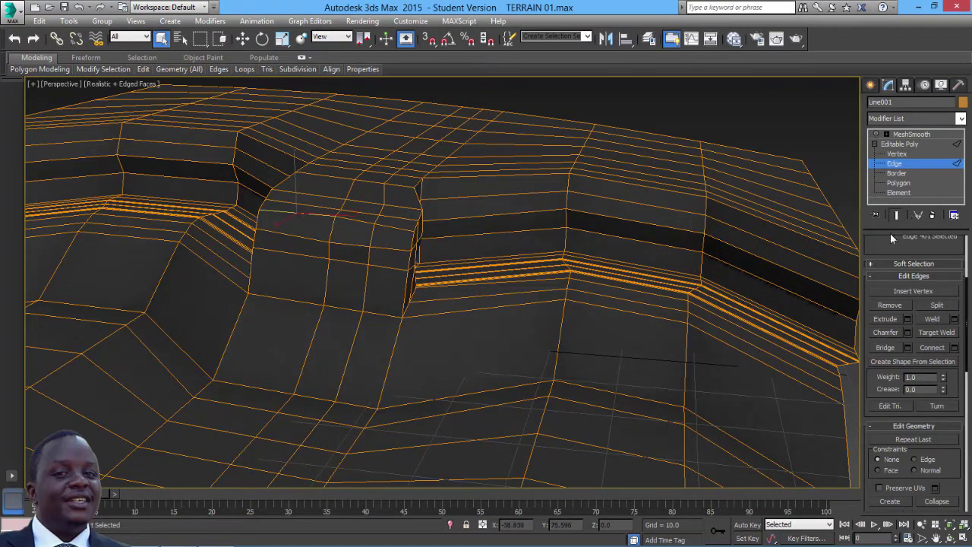
{"action": "scroll", "coordinate": [889, 268], "scroll_direction": "up", "scroll_amount": 3}
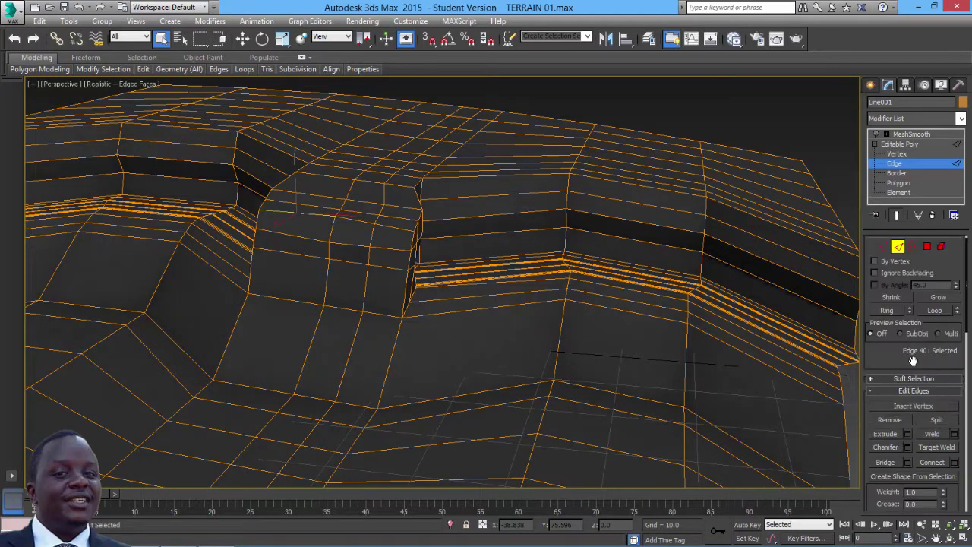
{"action": "left_click", "coordinate": [890, 310]}
{"action": "left_click", "coordinate": [930, 461]}
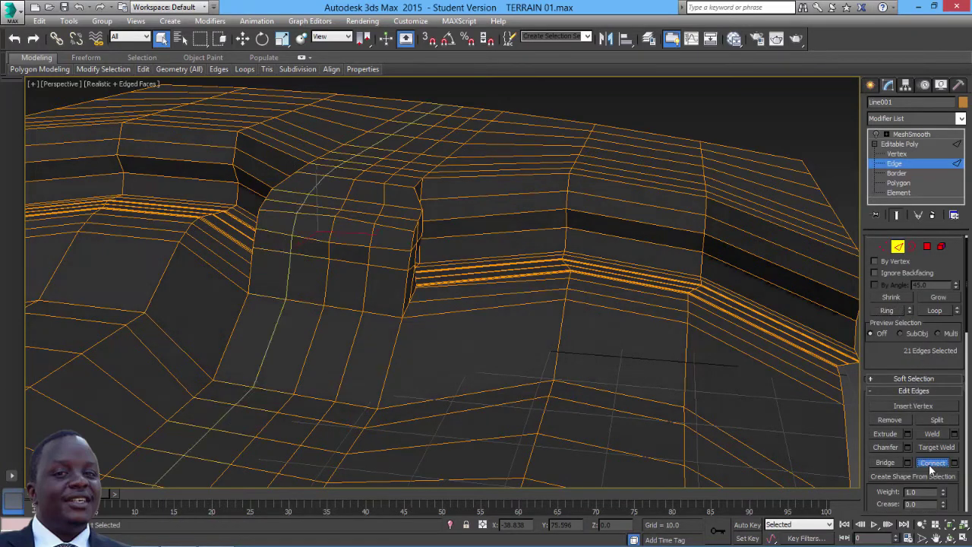
- Select the ring of long slope edges below the mound and connect it with one lengthwise edge loop
{"action": "middle_click_drag", "start_coordinate": [461, 249], "coordinate": [404, 289], "text": "alt"}
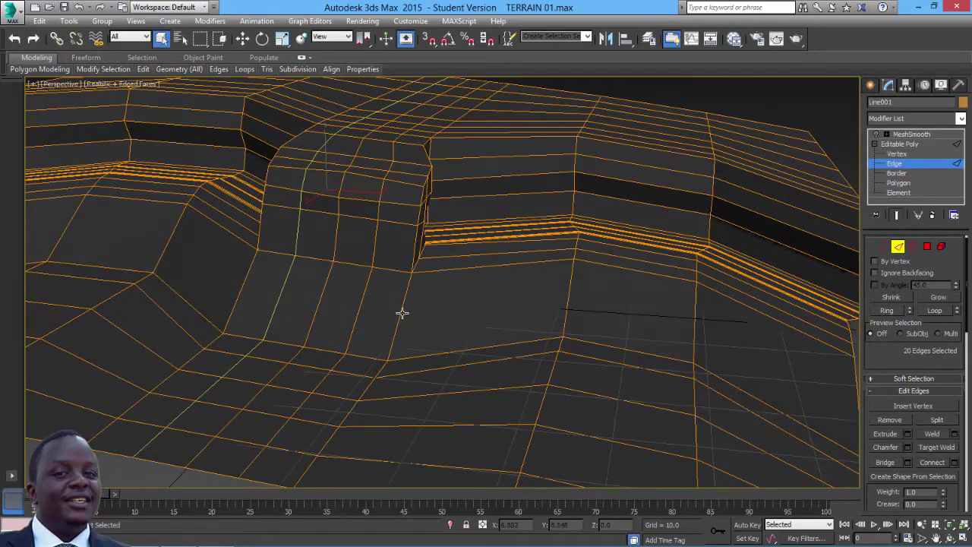
{"action": "left_click", "coordinate": [403, 313]}
{"action": "left_click", "coordinate": [886, 311]}
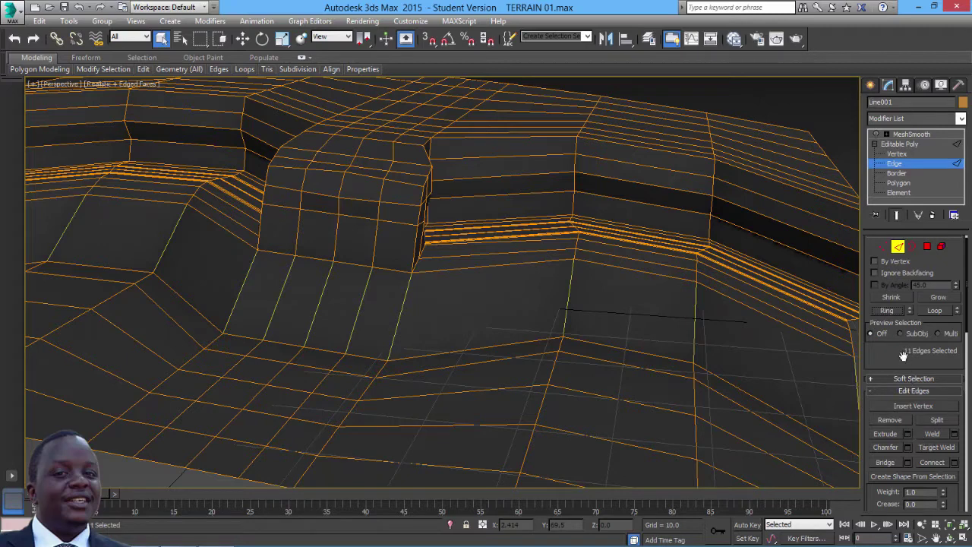
{"action": "scroll", "coordinate": [903, 356], "scroll_direction": "down", "scroll_amount": 2}
{"action": "left_click", "coordinate": [934, 426]}
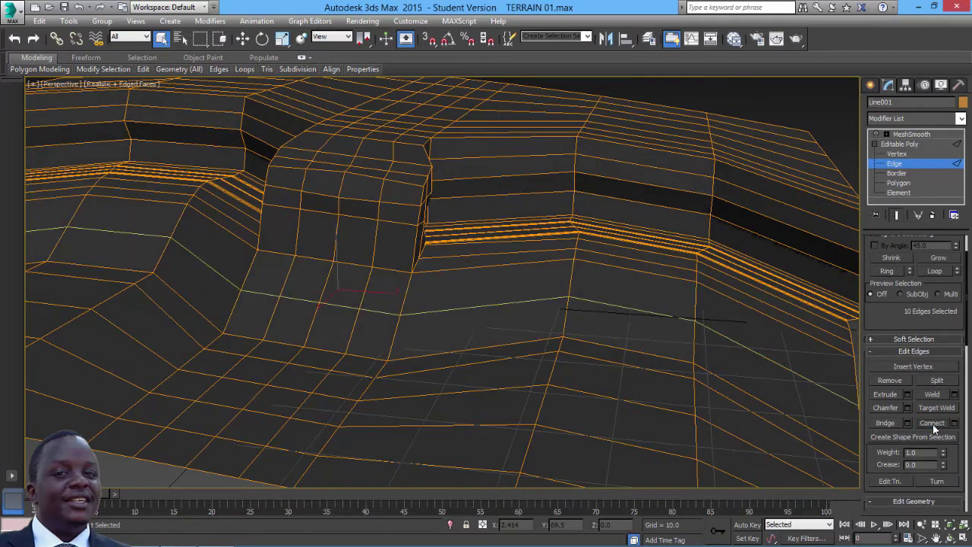
- Connect the edge rings in the upper and lower halves of the divided slope, adding one edge loop to each
{"action": "left_click", "coordinate": [405, 295]}
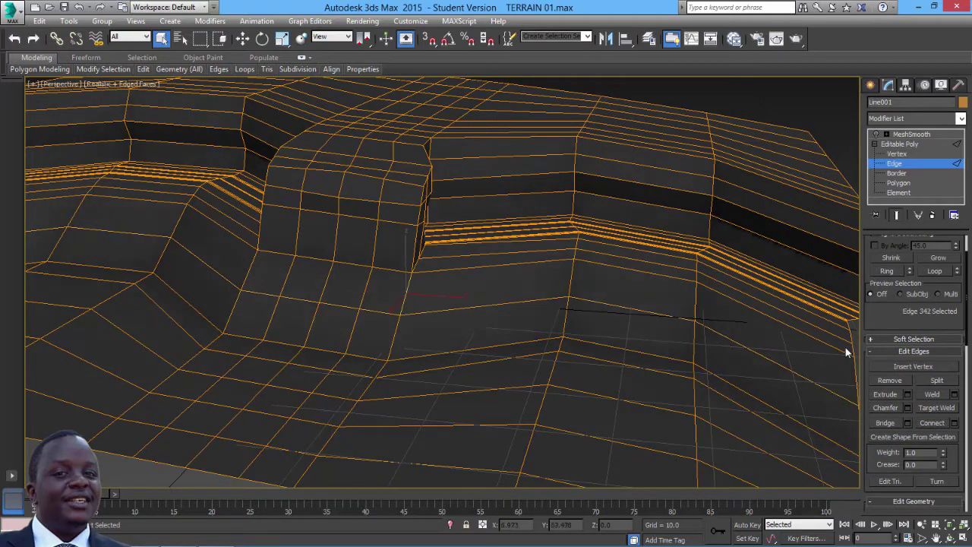
{"action": "left_click", "coordinate": [888, 271]}
{"action": "left_click", "coordinate": [933, 423]}
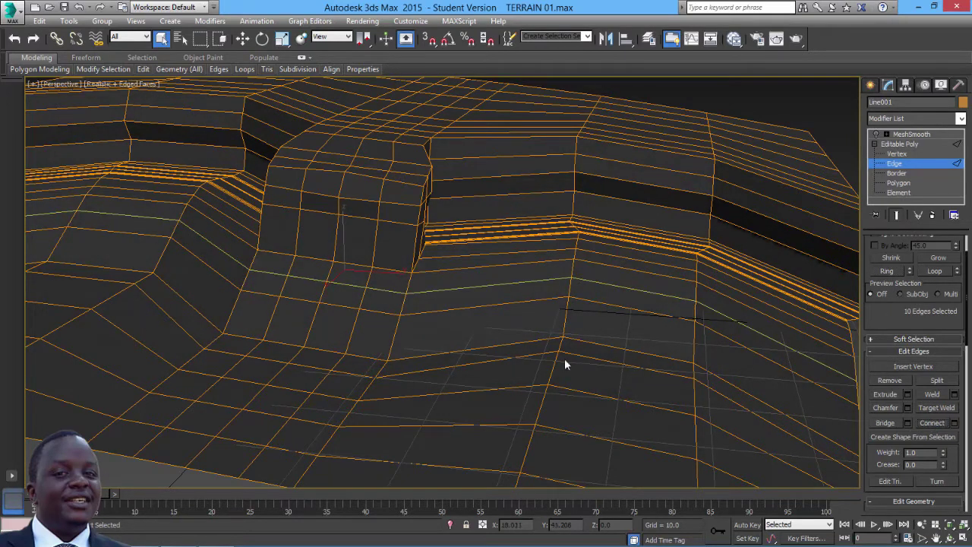
{"action": "left_click", "coordinate": [393, 338]}
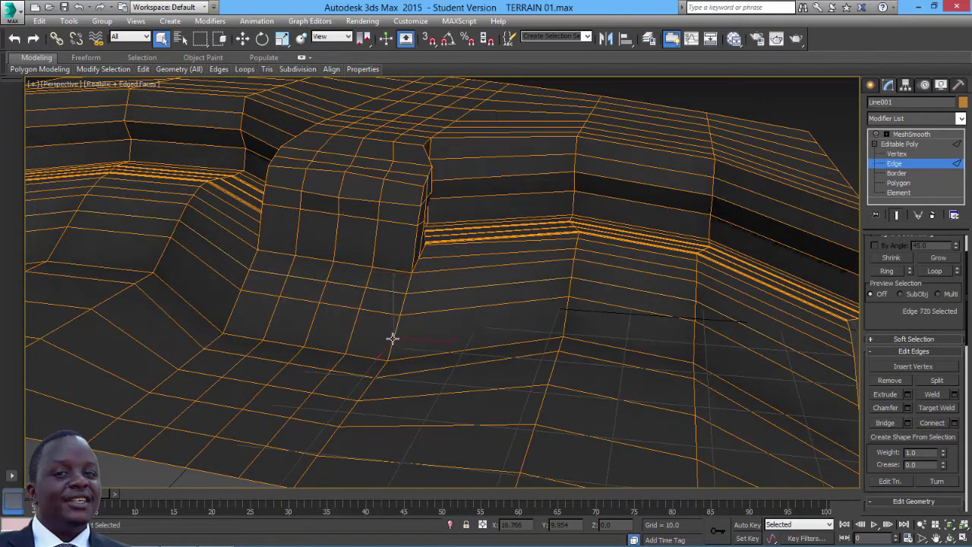
{"action": "left_click", "coordinate": [889, 271]}
{"action": "left_click", "coordinate": [933, 423]}
- Select the ring of edges in the uppermost band of the cliff wall behind the road and connect it with one edge loop
{"action": "middle_click_drag", "start_coordinate": [527, 322], "coordinate": [531, 353]}
{"action": "scroll", "coordinate": [524, 342], "scroll_direction": "up", "scroll_amount": 5}
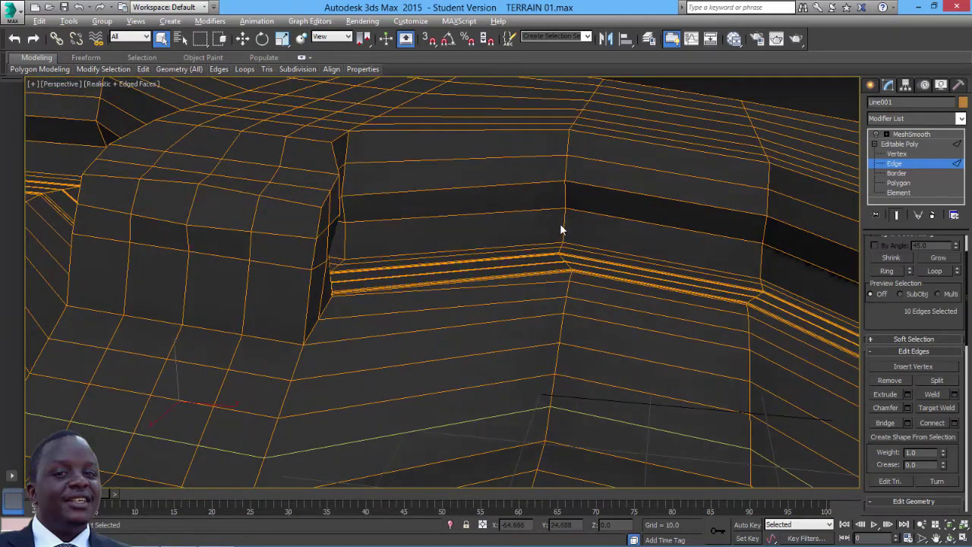
{"action": "middle_click_drag", "start_coordinate": [563, 230], "coordinate": [449, 220], "text": "alt"}
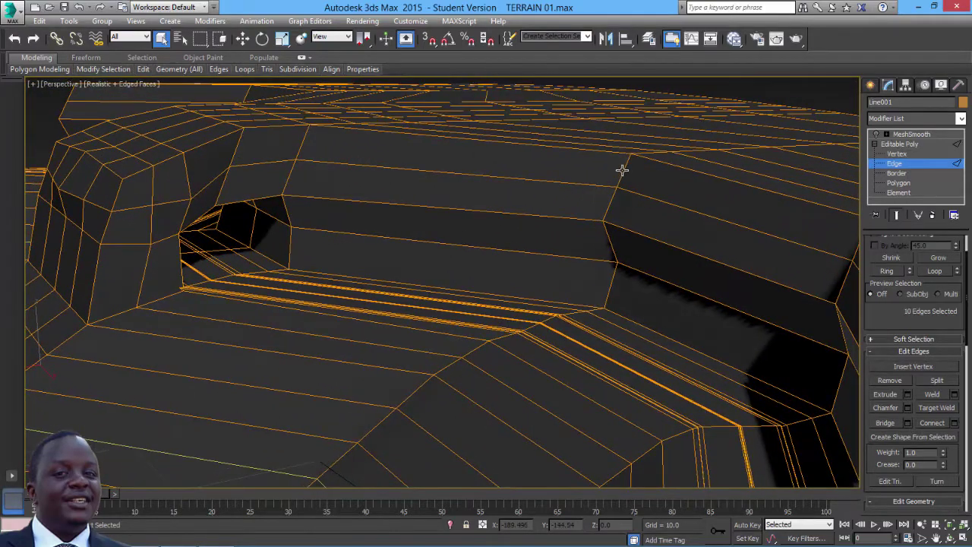
{"action": "left_click", "coordinate": [622, 170]}
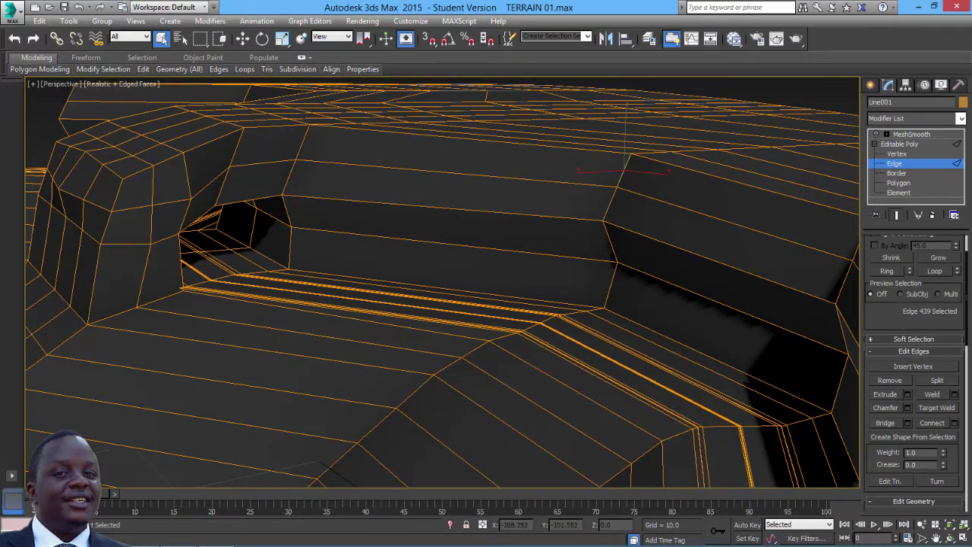
{"action": "left_click", "coordinate": [886, 270]}
{"action": "left_click", "coordinate": [929, 423]}
- Select edges in the next three bands down the cliff wall, extend them to rings and connect each with one loop
{"action": "left_click", "coordinate": [608, 214]}
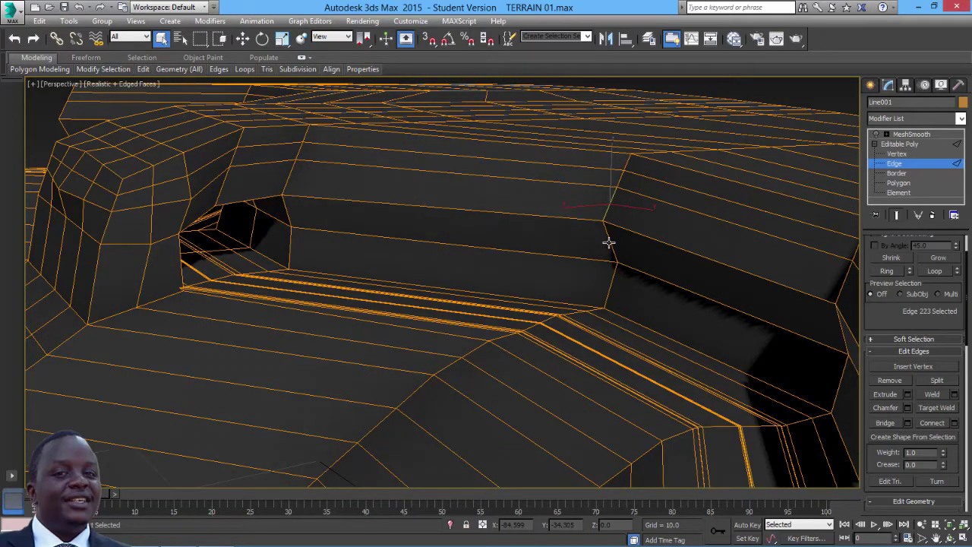
{"action": "left_click", "coordinate": [609, 243], "text": "ctrl"}
{"action": "left_click", "coordinate": [613, 278], "text": "ctrl"}
{"action": "left_click", "coordinate": [887, 271]}
{"action": "left_click", "coordinate": [930, 421]}
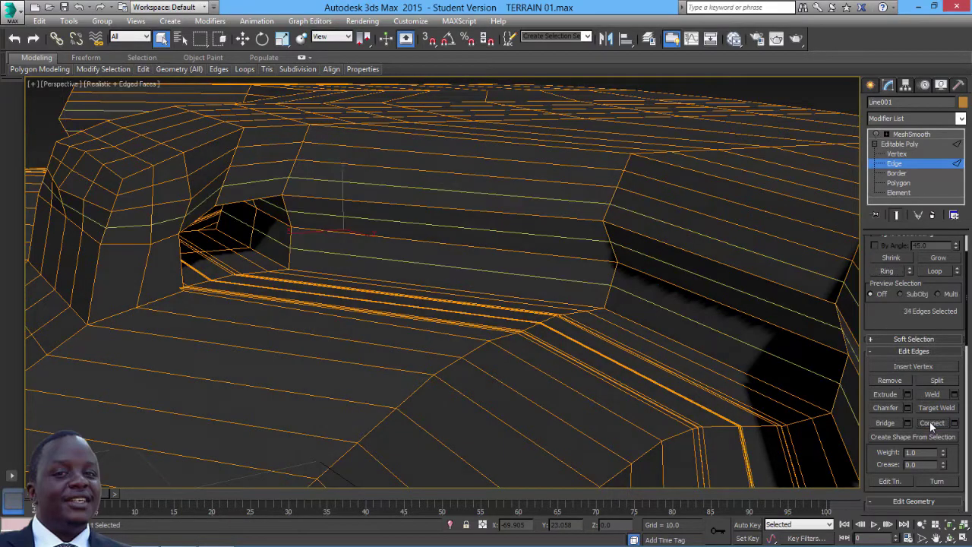
- Select the ring of tall vertical edges around the mound's base and connect it with two segments
{"action": "middle_click_drag", "start_coordinate": [212, 284], "coordinate": [441, 301], "text": "alt"}
{"action": "scroll", "coordinate": [438, 298], "scroll_direction": "up", "scroll_amount": 3}
{"action": "left_click", "coordinate": [334, 272]}
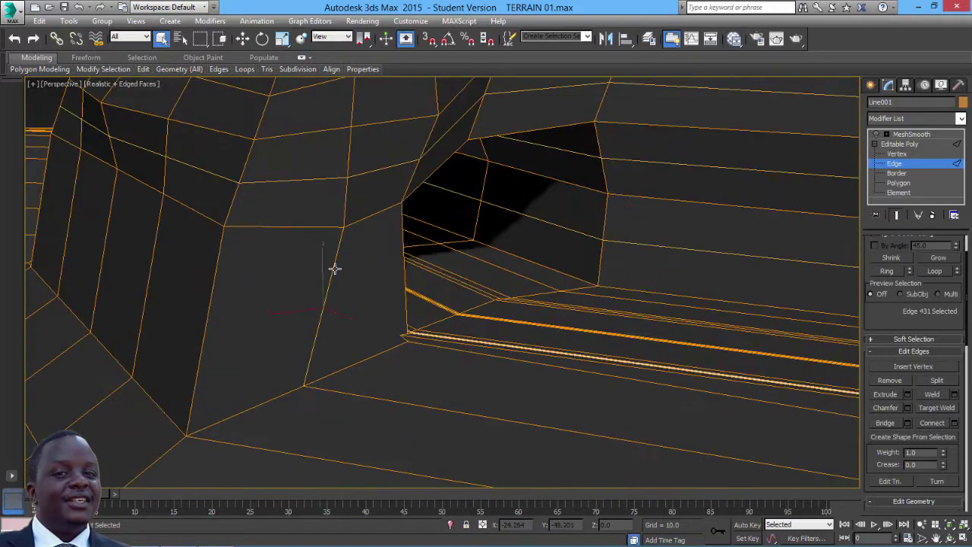
{"action": "left_click", "coordinate": [886, 271]}
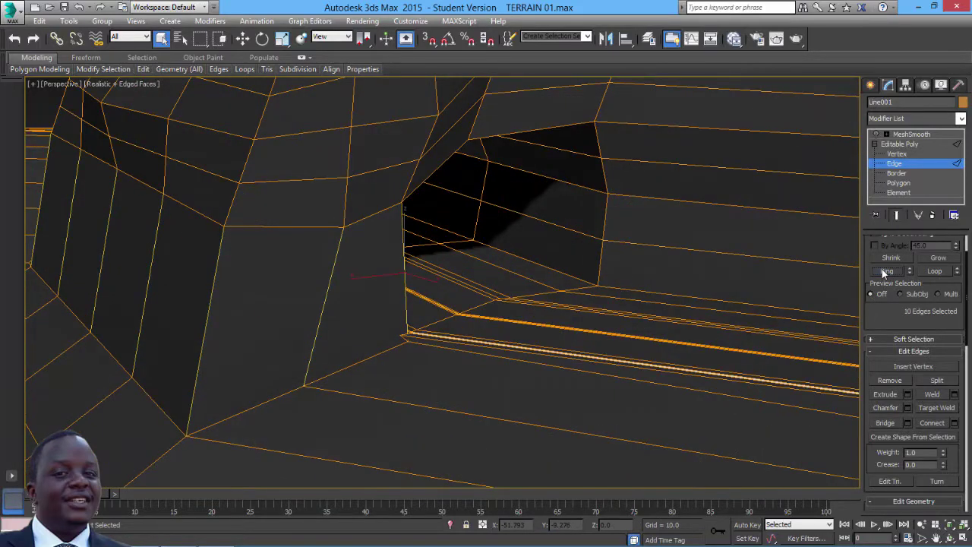
{"action": "left_click", "coordinate": [954, 424]}
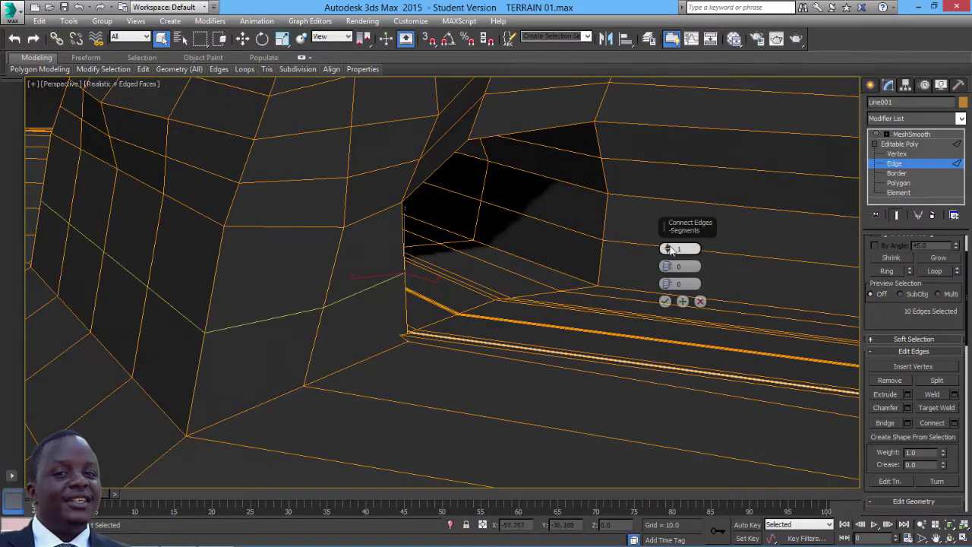
{"action": "left_click_drag", "start_coordinate": [669, 249], "coordinate": [668, 245]}
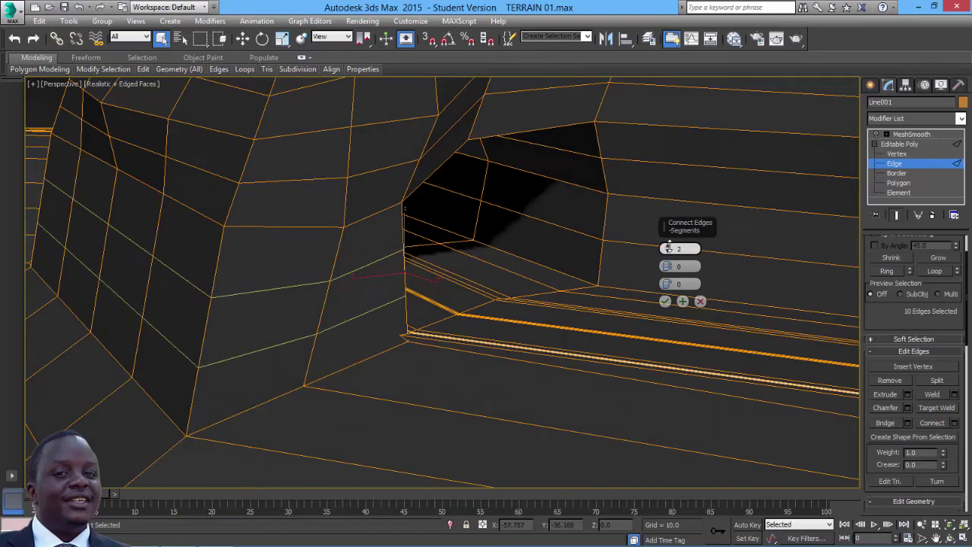
{"action": "left_click", "coordinate": [664, 302]}
- Select two edges on the tunnel's inner ceiling, extend them to rings and connect them with one segment
{"action": "scroll", "coordinate": [554, 307], "scroll_direction": "down", "scroll_amount": 6}
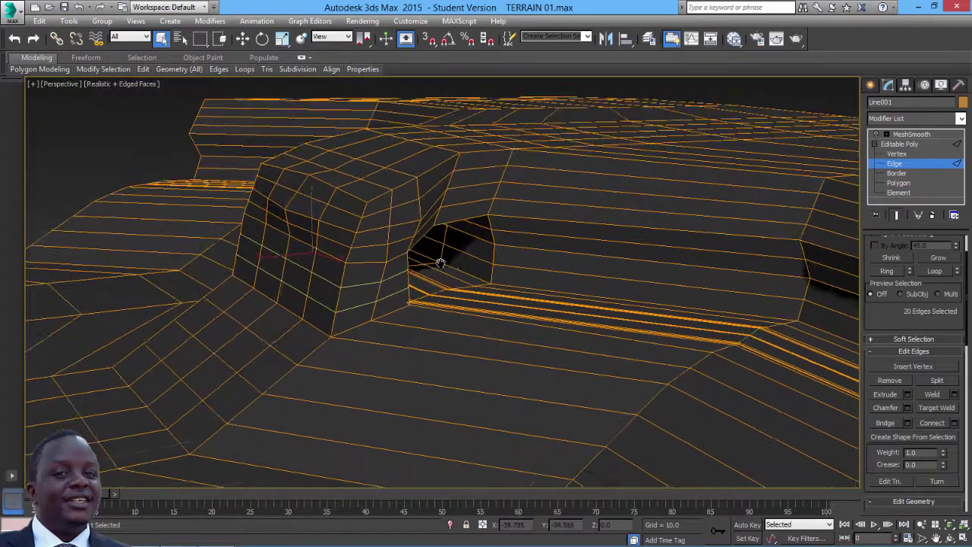
{"action": "middle_click_drag", "start_coordinate": [440, 263], "coordinate": [365, 268]}
{"action": "scroll", "coordinate": [365, 268], "scroll_direction": "up", "scroll_amount": 8}
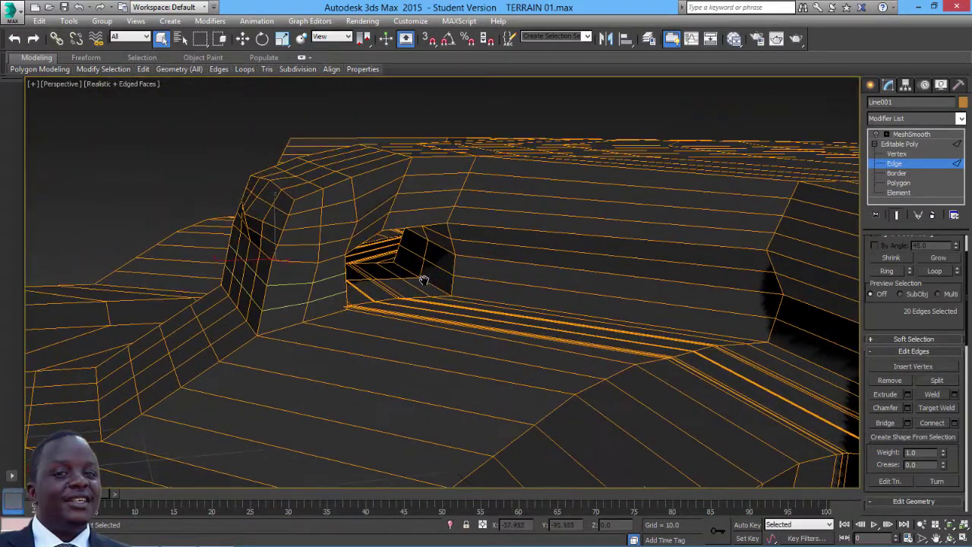
{"action": "scroll", "coordinate": [423, 271], "scroll_direction": "up", "scroll_amount": 6}
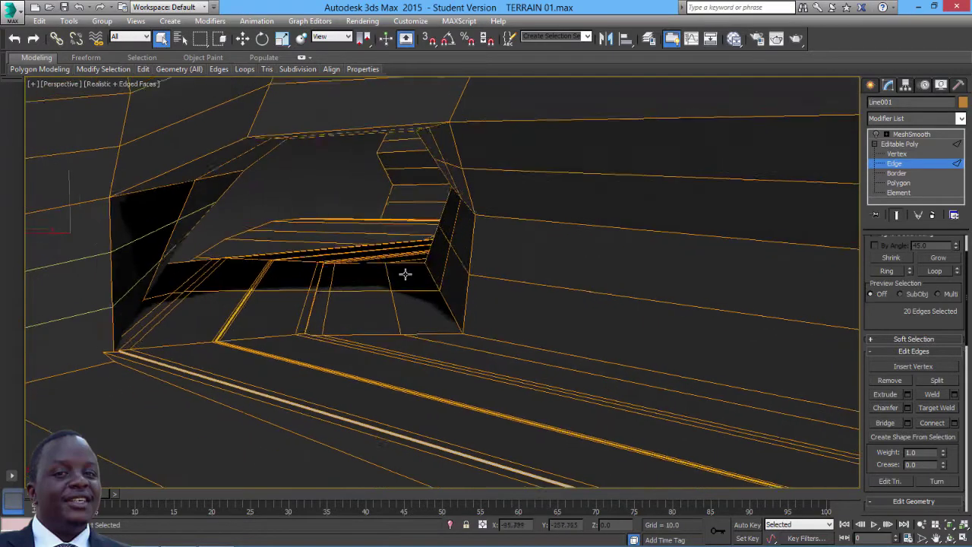
{"action": "scroll", "coordinate": [404, 266], "scroll_direction": "up", "scroll_amount": 2}
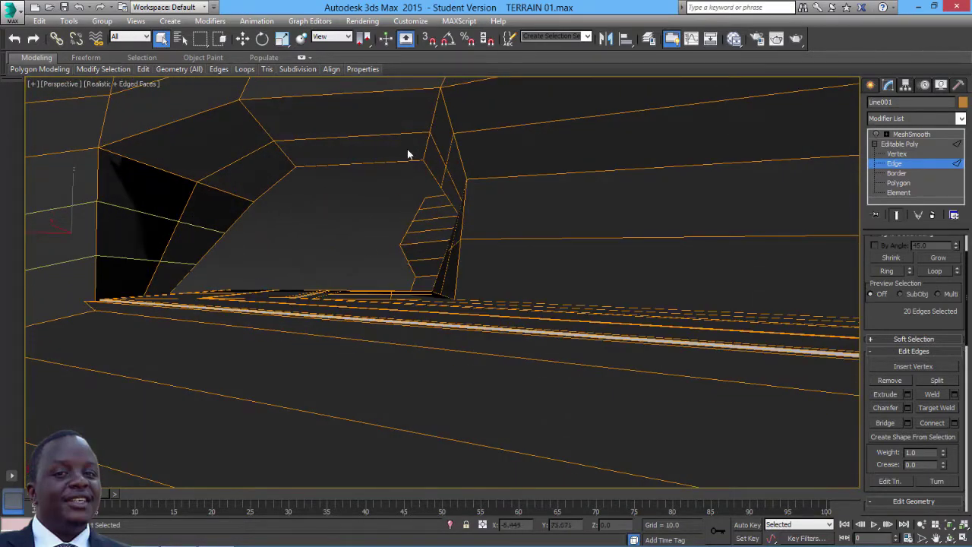
{"action": "left_click", "coordinate": [252, 118]}
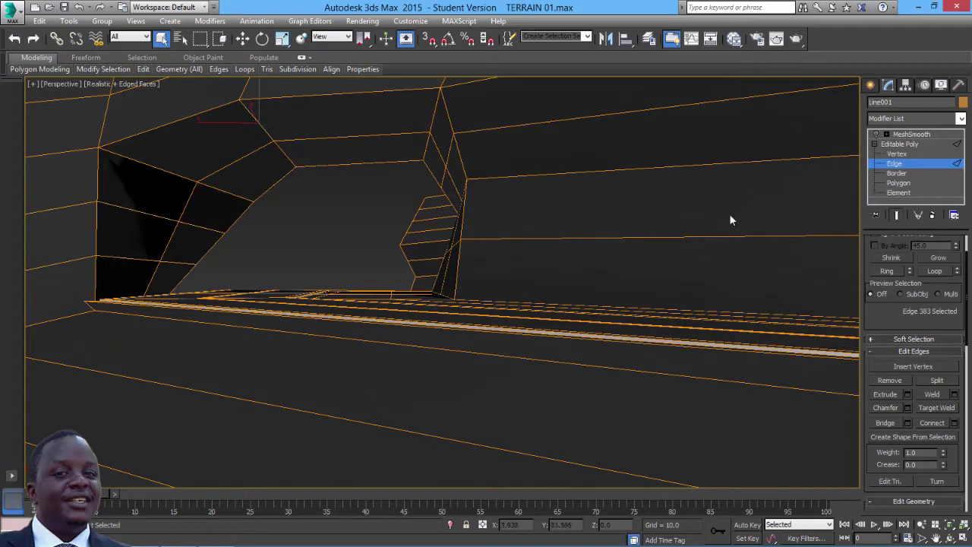
{"action": "left_click", "coordinate": [284, 158]}
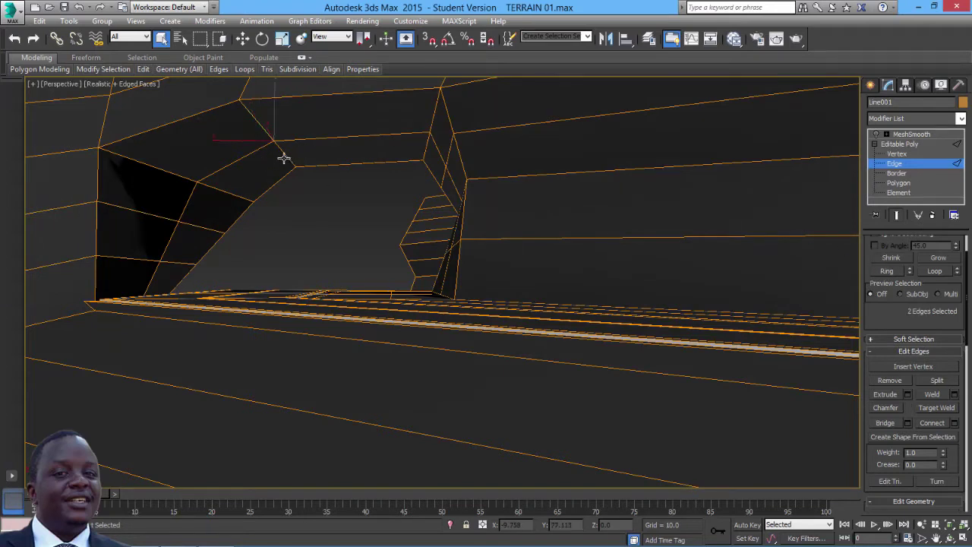
{"action": "left_click", "coordinate": [887, 271]}
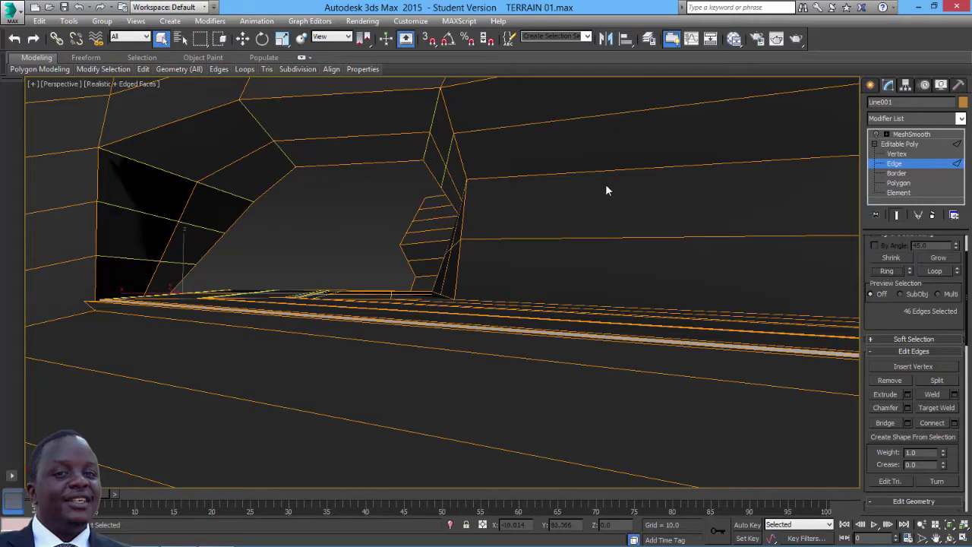
{"action": "left_click", "coordinate": [954, 423]}
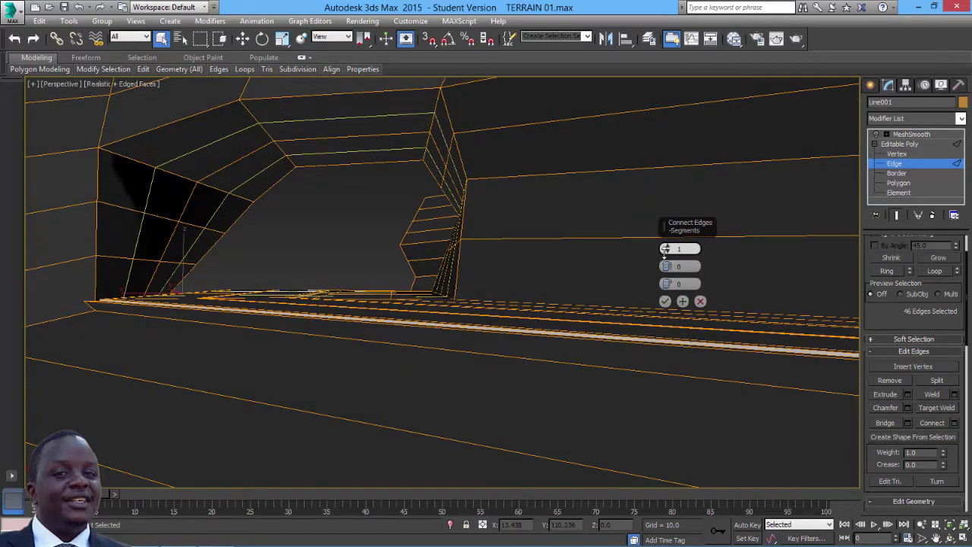
{"action": "left_click", "coordinate": [665, 301]}
- Examine the subdivided mesh around the tunnel opening and across the whole terrain
{"action": "middle_click_drag", "start_coordinate": [527, 276], "coordinate": [493, 266]}
{"action": "scroll", "coordinate": [494, 267], "scroll_direction": "down", "scroll_amount": 3}
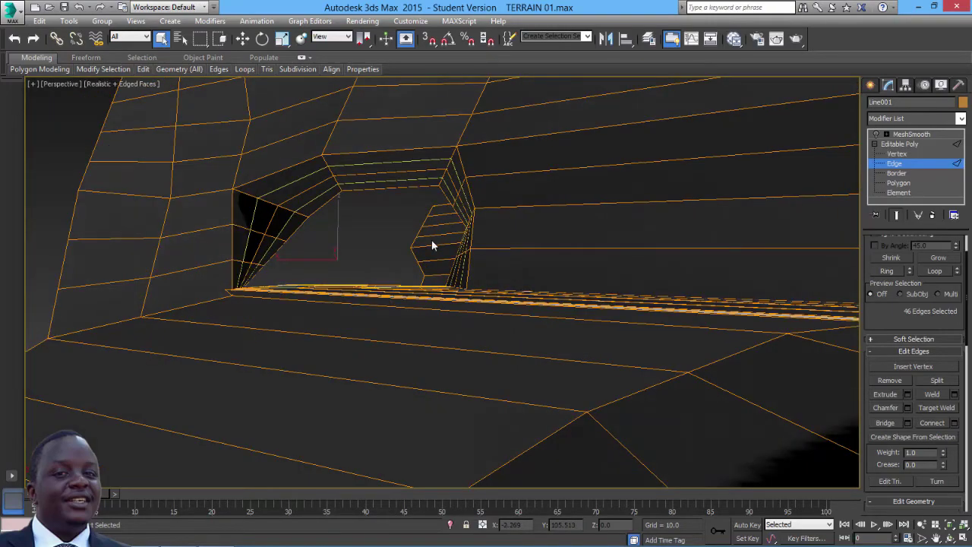
{"action": "middle_click_drag", "start_coordinate": [434, 246], "coordinate": [491, 256], "text": "alt"}
{"action": "middle_click_drag", "start_coordinate": [569, 284], "coordinate": [388, 245]}
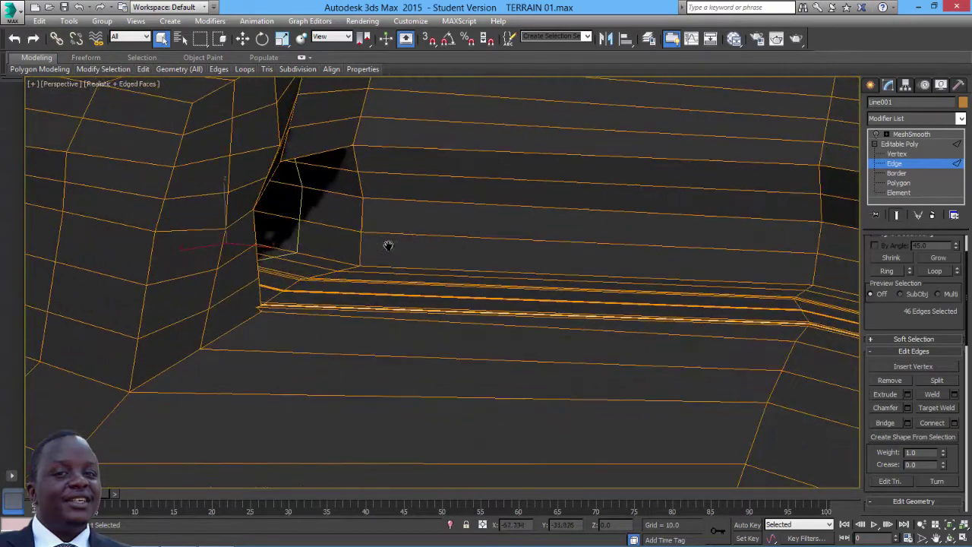
{"action": "scroll", "coordinate": [476, 260], "scroll_direction": "down", "scroll_amount": 3}
{"action": "scroll", "coordinate": [504, 231], "scroll_direction": "down", "scroll_amount": 5}
{"action": "middle_click_drag", "start_coordinate": [501, 231], "coordinate": [448, 281]}
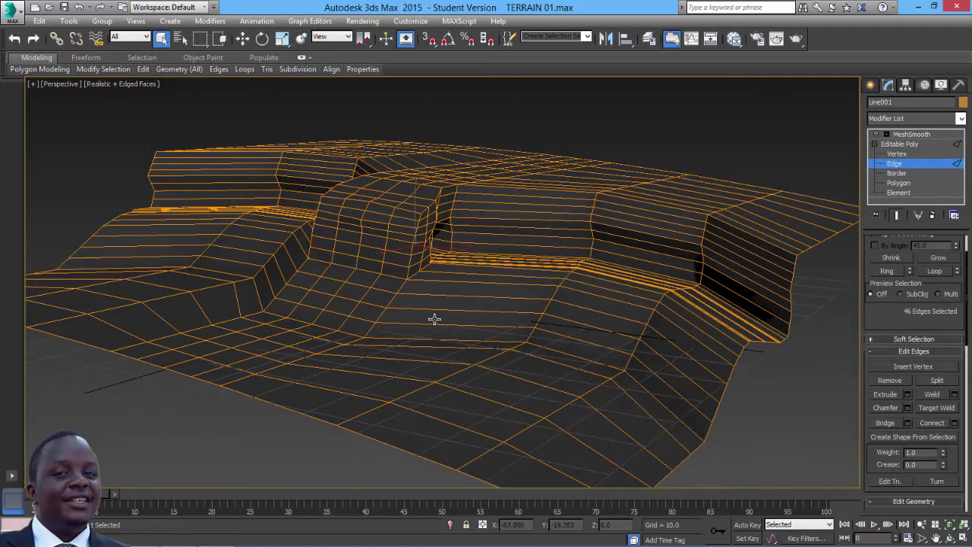
- Add one connecting edge loop to each of the two wide bands beside the tunnel opening, using rings of edges running down the terrain
{"action": "left_click", "coordinate": [442, 342]}
{"action": "left_click", "coordinate": [887, 271]}
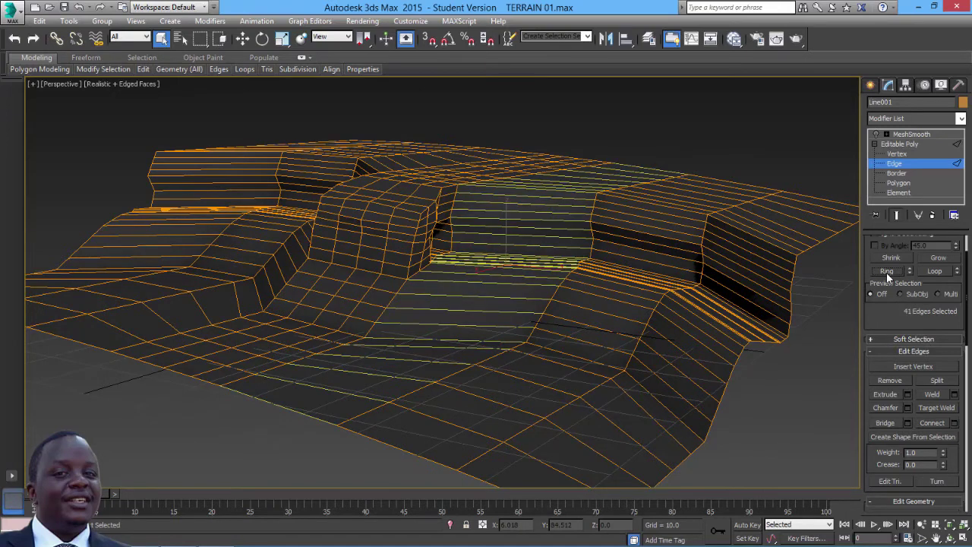
{"action": "left_click", "coordinate": [927, 424]}
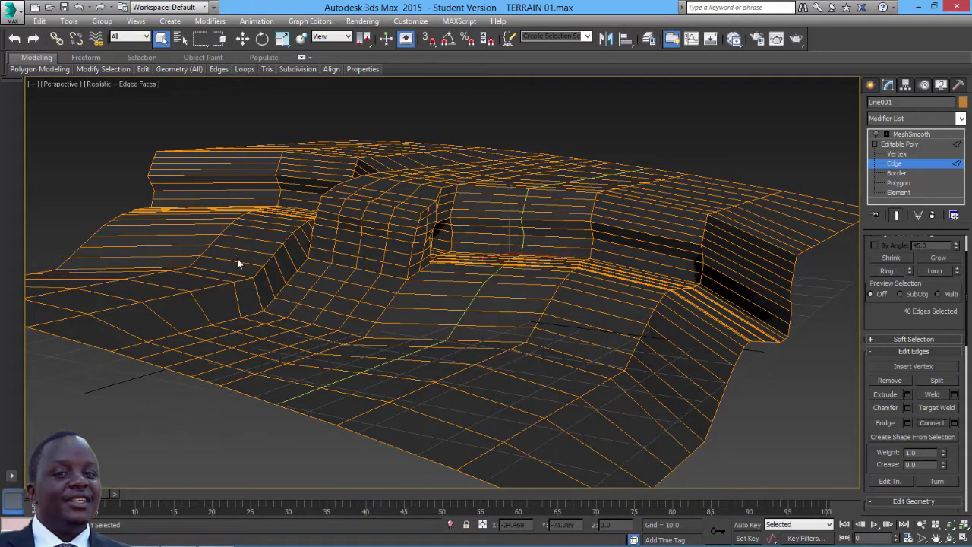
{"action": "key", "text": "ctrl+z"}
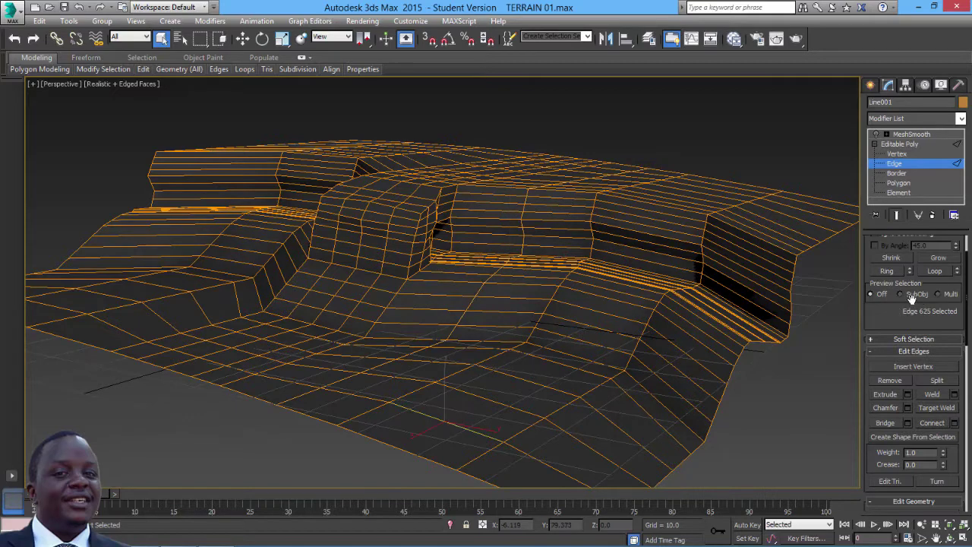
{"action": "left_click", "coordinate": [932, 424]}
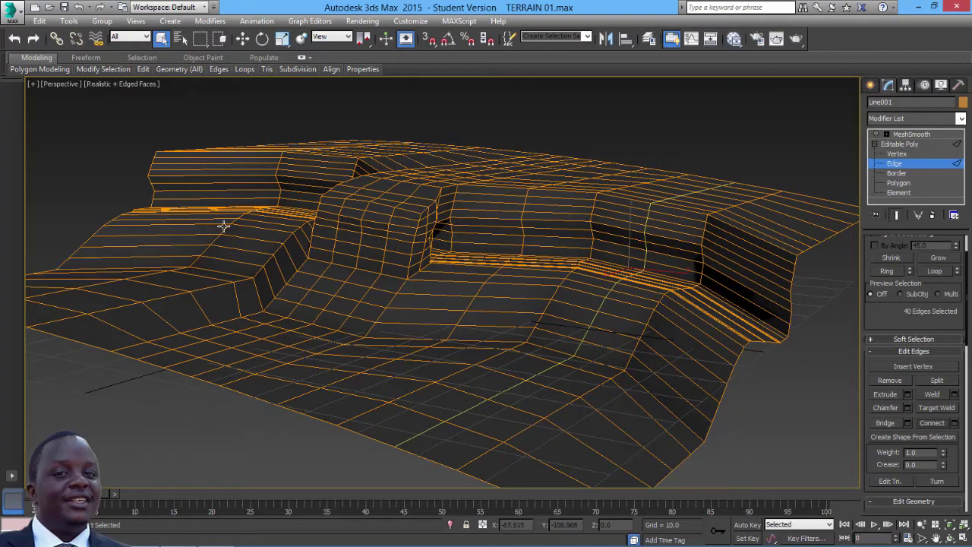
- Select edges across the wide bands on the mound's other side, extend them to rings and connect them with one segment per band
{"action": "scroll", "coordinate": [228, 262], "scroll_direction": "up", "scroll_amount": 3}
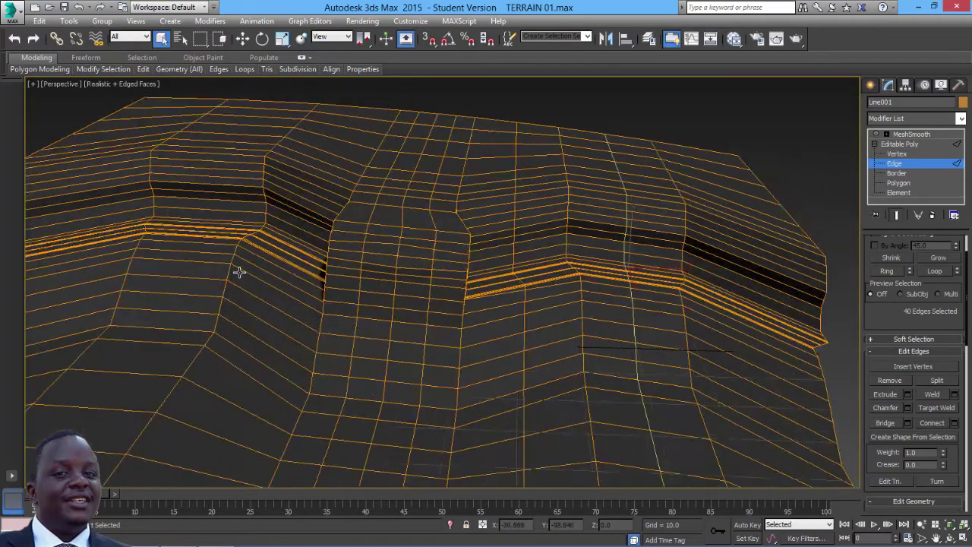
{"action": "middle_click_drag", "start_coordinate": [238, 272], "coordinate": [261, 267], "text": "alt"}
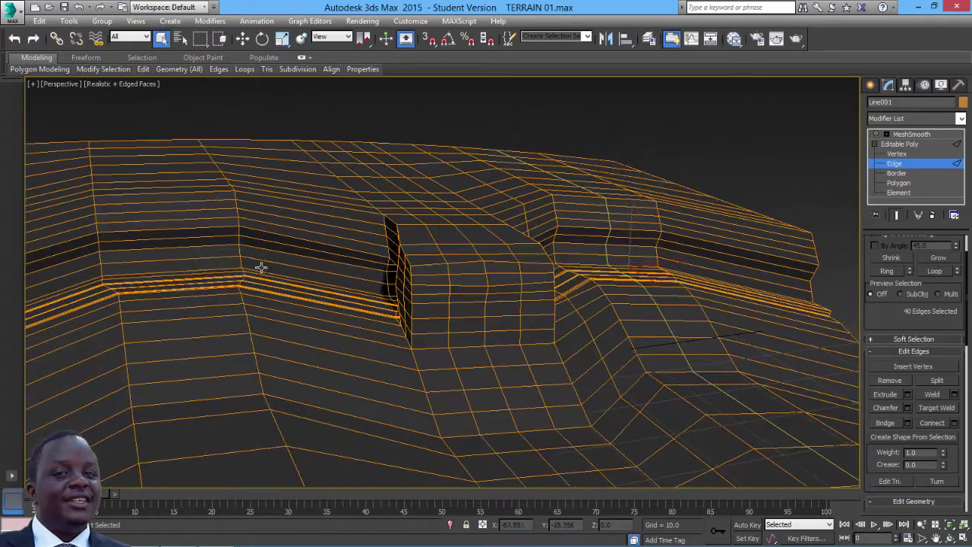
{"action": "left_click", "coordinate": [320, 328]}
{"action": "left_click", "coordinate": [214, 314], "text": "ctrl"}
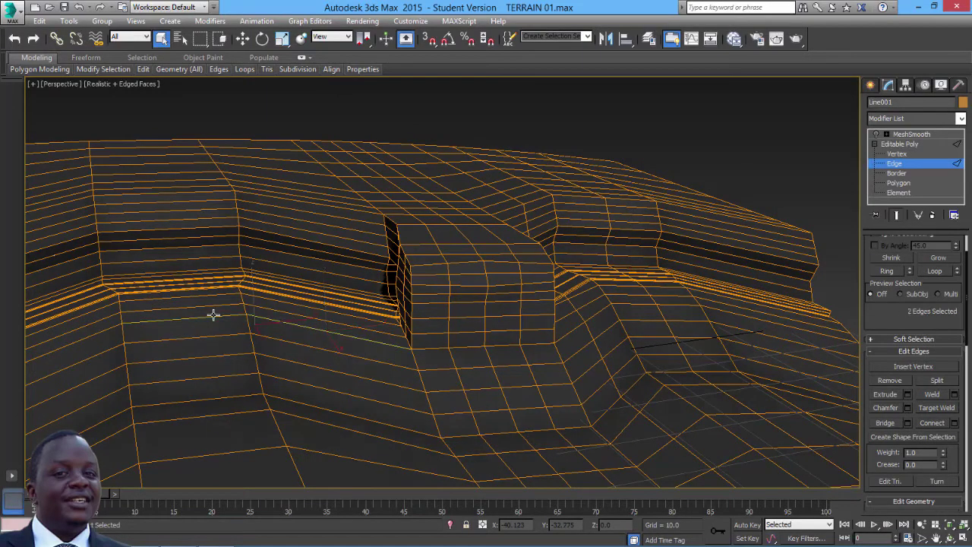
{"action": "middle_click_drag", "start_coordinate": [187, 319], "coordinate": [250, 311], "text": "alt"}
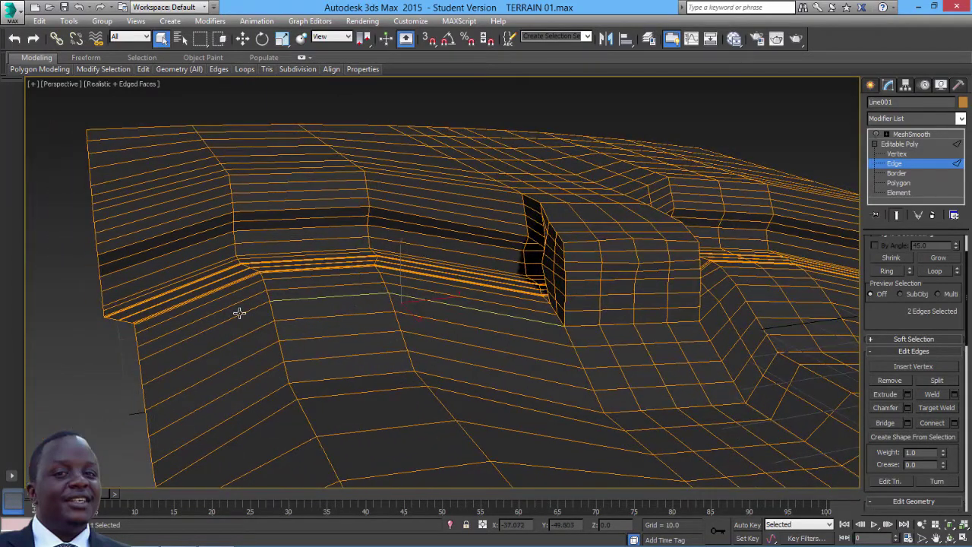
{"action": "left_click", "coordinate": [887, 272]}
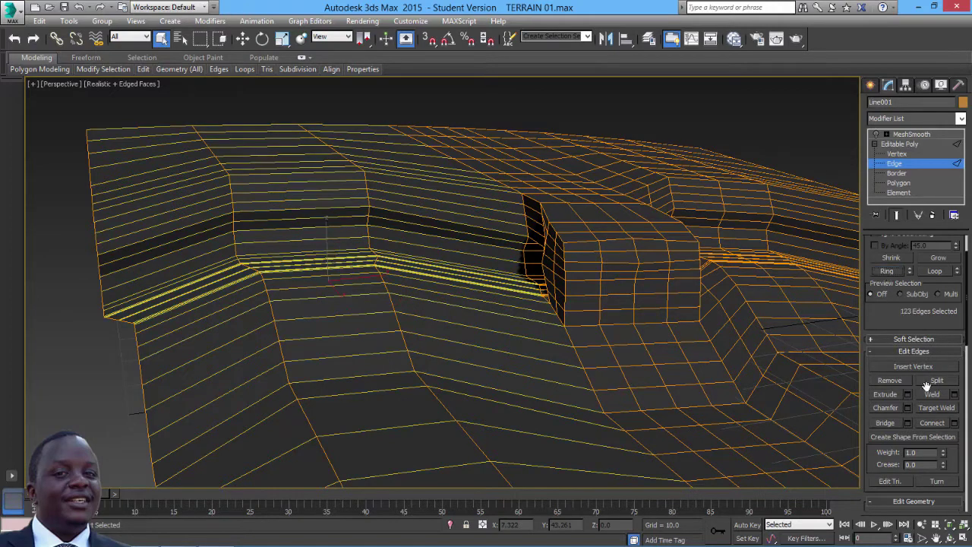
{"action": "mouse_move", "coordinate": [899, 330]}
{"action": "left_mouse_down"}
{"action": "mouse_move", "coordinate": [900, 279]}
{"action": "mouse_move", "coordinate": [895, 382]}
{"action": "mouse_move", "coordinate": [891, 328]}
{"action": "left_mouse_up"}
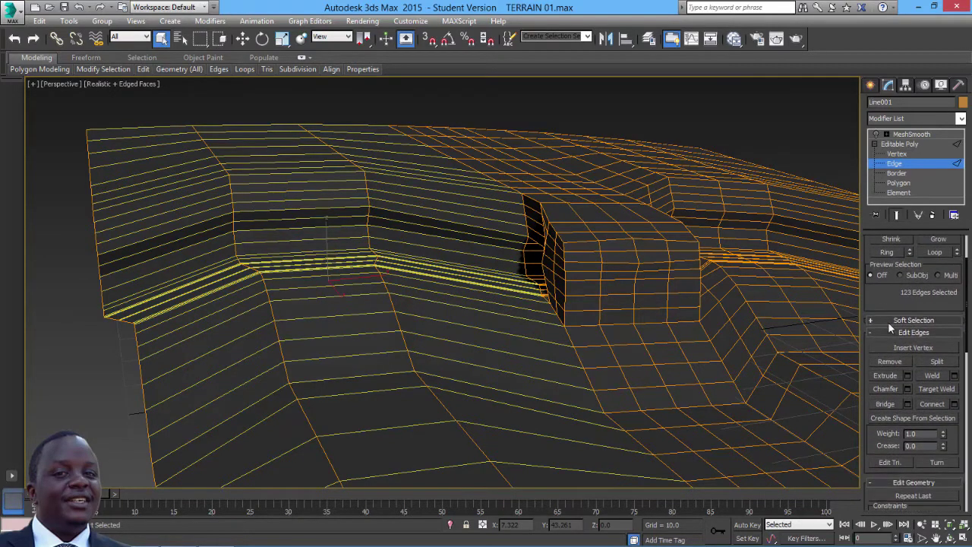
{"action": "left_click", "coordinate": [924, 404]}
- Select the ring of edges in the outermost band at the terrain's open end and connect it with one loop
{"action": "middle_click_drag", "start_coordinate": [607, 341], "coordinate": [406, 233], "text": "alt"}
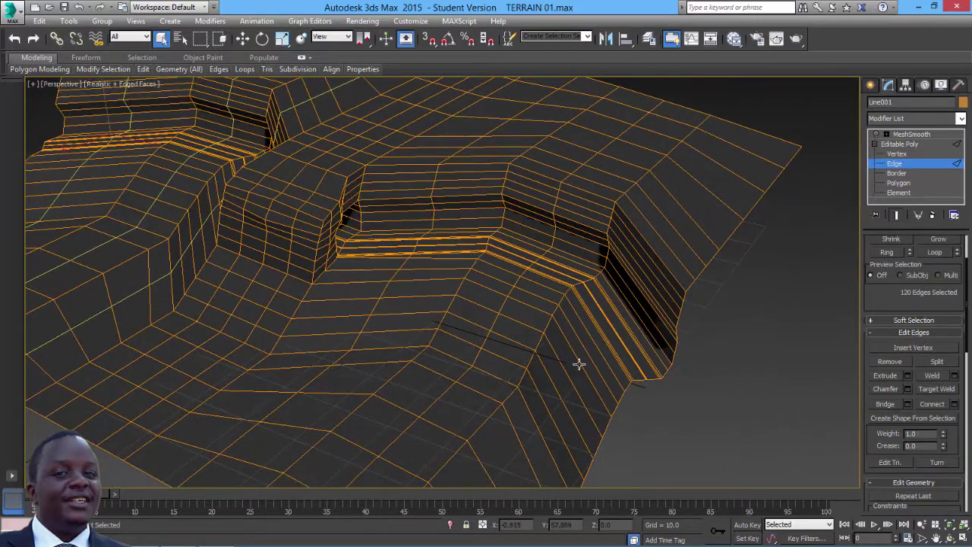
{"action": "left_click", "coordinate": [891, 239]}
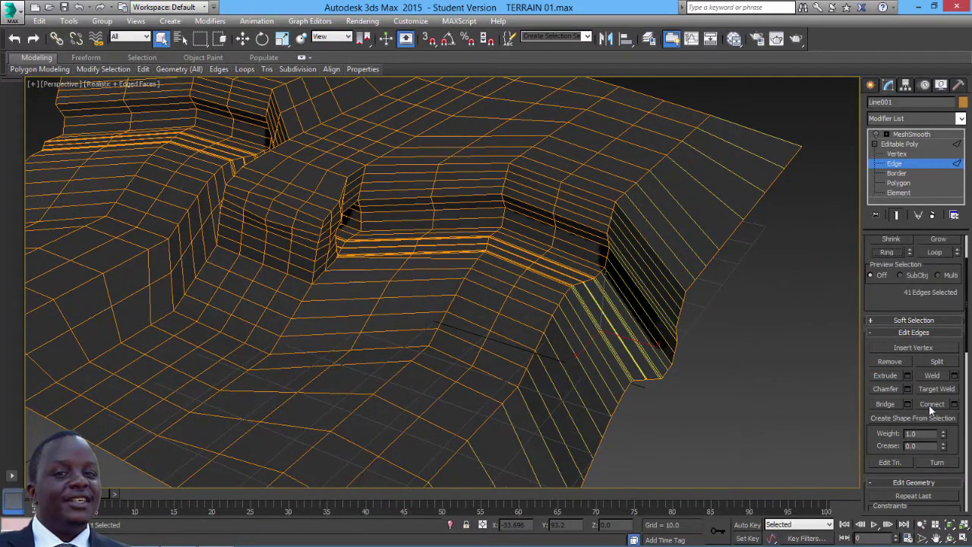
{"action": "middle_click_drag", "start_coordinate": [727, 369], "coordinate": [768, 386]}
{"action": "middle_click_drag", "start_coordinate": [441, 314], "coordinate": [496, 338]}
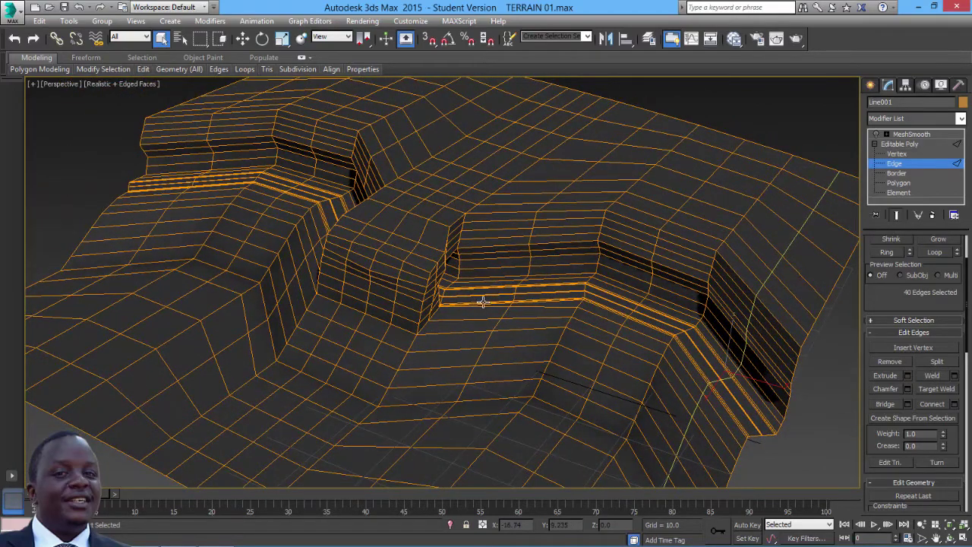
- Inspect the mesh around the tunnel opening and remove the MeshSmooth modifier from the terrain
{"action": "mouse_move", "coordinate": [478, 298]}
{"action": "middle_mouse_down", "text": "alt"}
{"action": "mouse_move", "coordinate": [462, 278]}
{"action": "mouse_move", "coordinate": [476, 291]}
{"action": "middle_mouse_up", "text": "alt"}
{"action": "scroll", "coordinate": [476, 291], "scroll_direction": "up", "scroll_amount": 6}
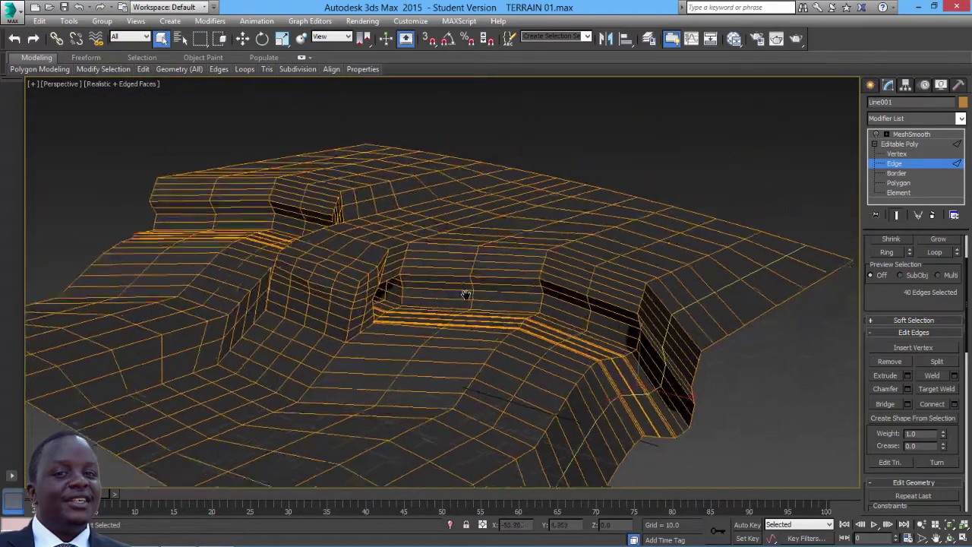
{"action": "scroll", "coordinate": [474, 277], "scroll_direction": "up", "scroll_amount": 4}
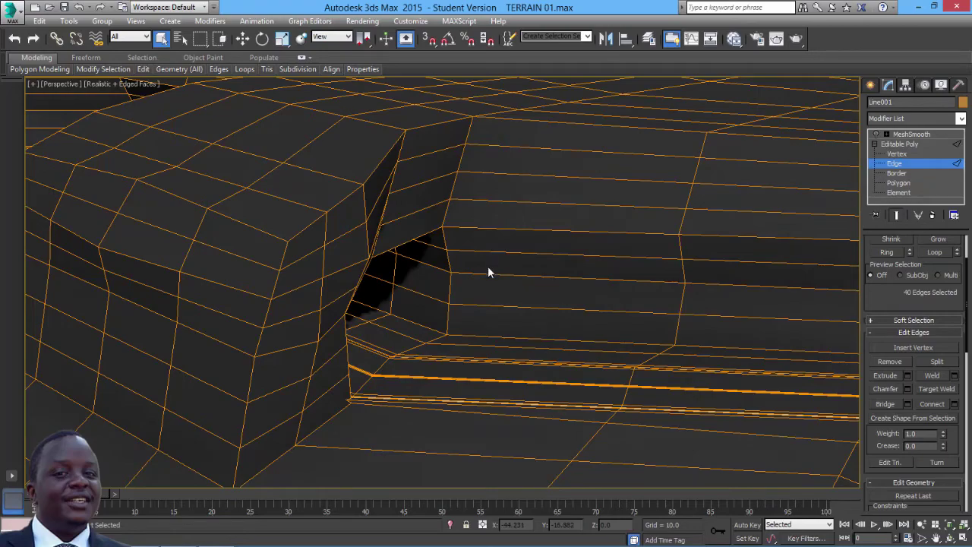
{"action": "scroll", "coordinate": [479, 282], "scroll_direction": "down", "scroll_amount": 4}
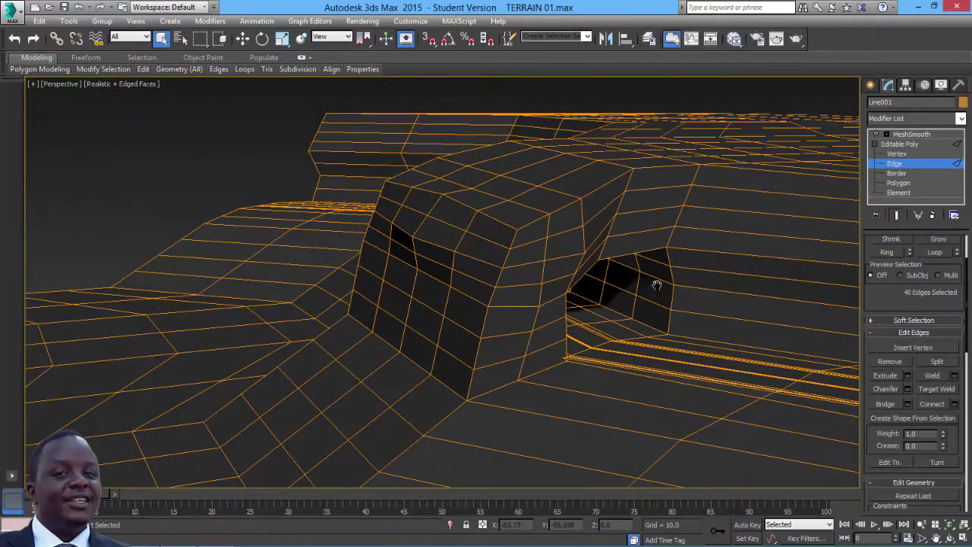
{"action": "middle_click_drag", "start_coordinate": [658, 282], "coordinate": [478, 287]}
{"action": "scroll", "coordinate": [480, 287], "scroll_direction": "up", "scroll_amount": 4}
{"action": "scroll", "coordinate": [474, 301], "scroll_direction": "down", "scroll_amount": 4}
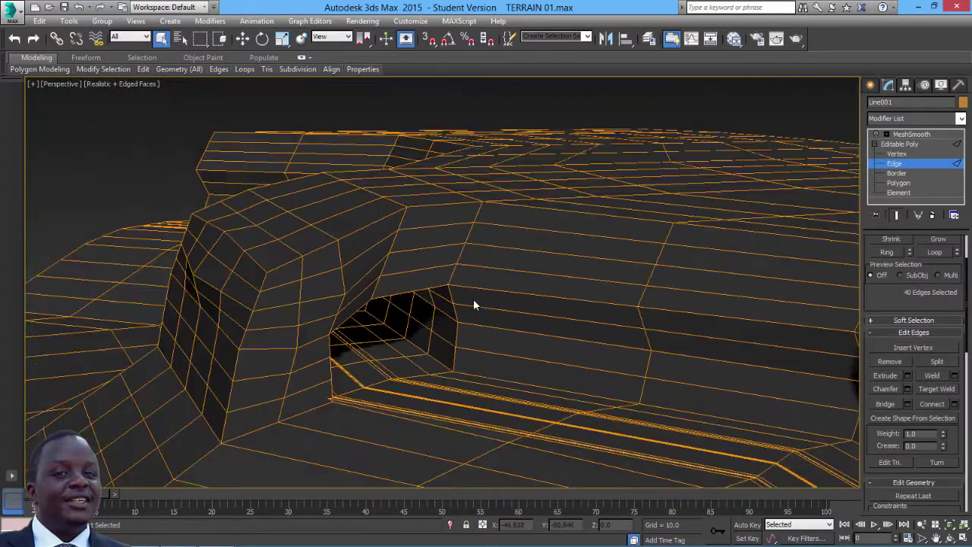
{"action": "left_click", "coordinate": [914, 134]}
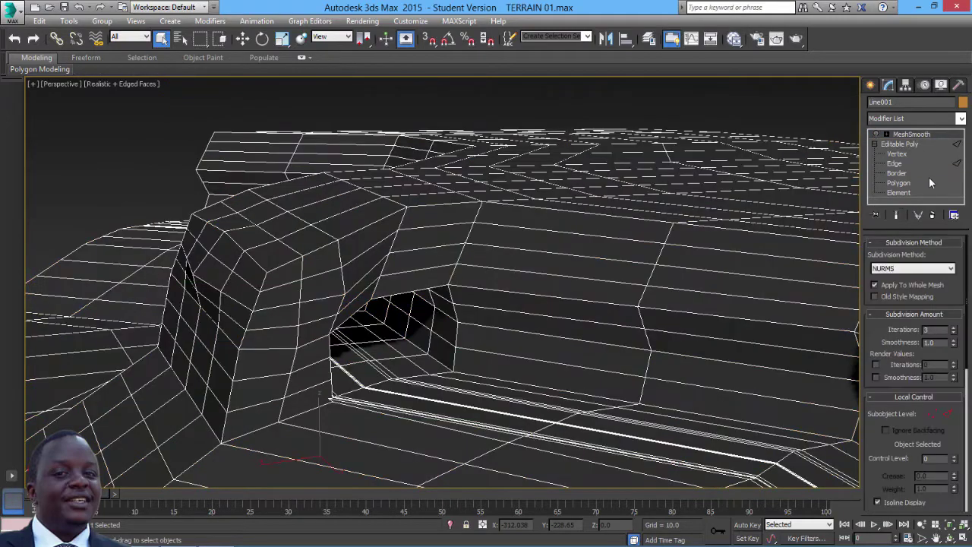
{"action": "left_click", "coordinate": [933, 216]}
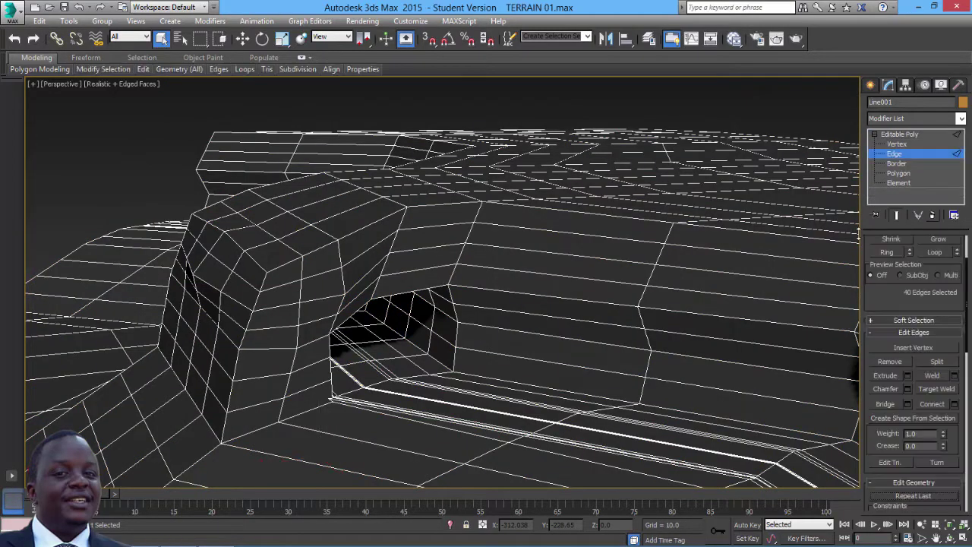
- Return to the Editable Poly's object level and apply an Unwrap UVW modifier to the terrain
{"action": "left_click", "coordinate": [897, 136]}
{"action": "middle_click_drag", "start_coordinate": [597, 189], "coordinate": [574, 190]}
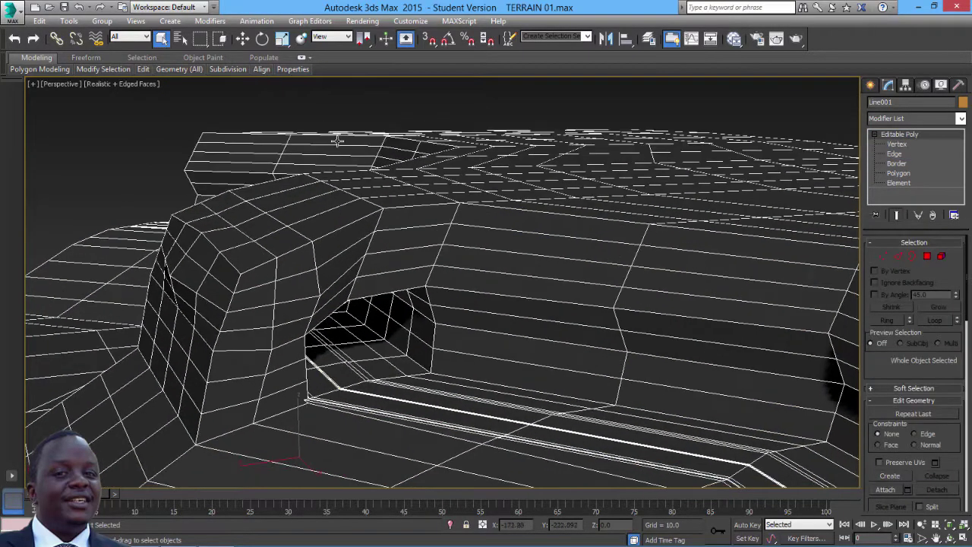
{"action": "left_click", "coordinate": [210, 21]}
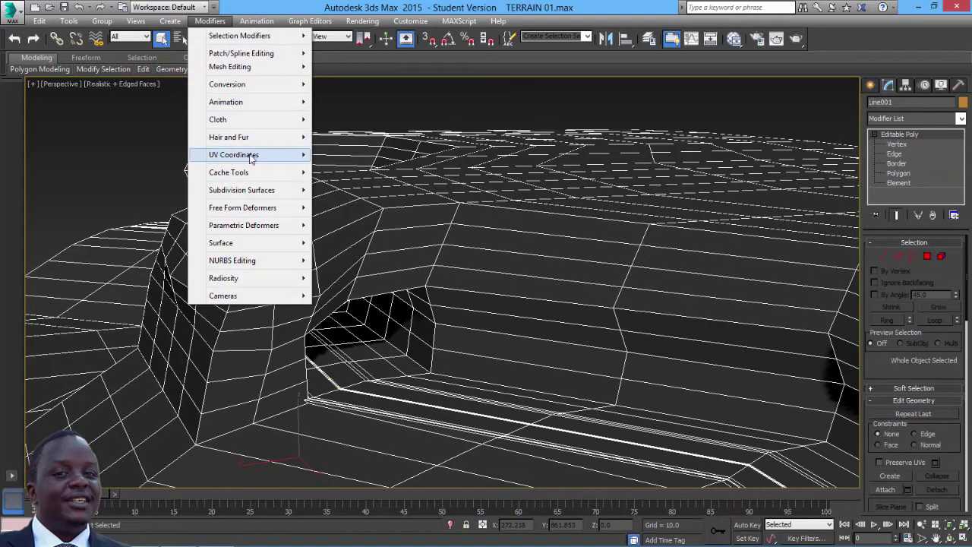
{"action": "mouse_move", "coordinate": [243, 155]}
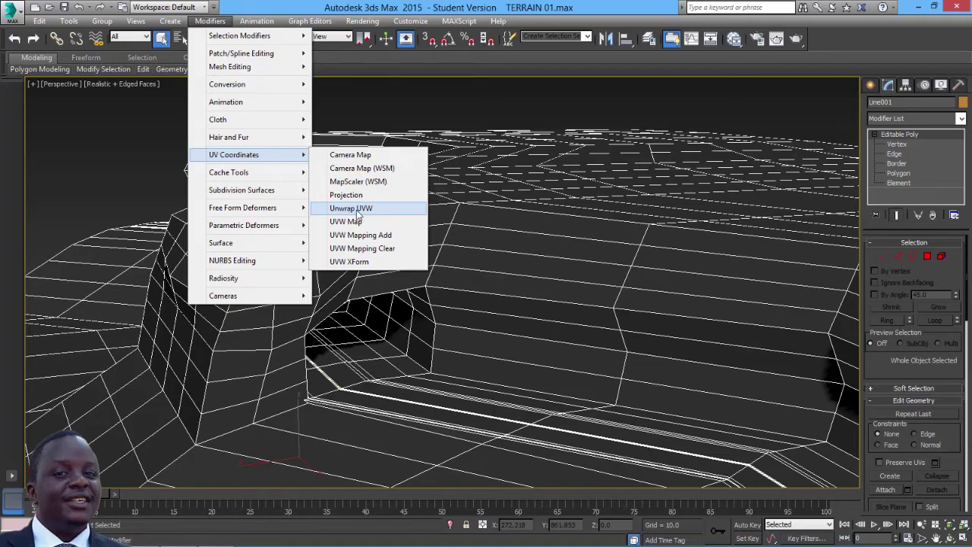
{"action": "left_click", "coordinate": [356, 212]}
- Save the scene under the incremented file name TERRAIN 02.max
{"action": "scroll", "coordinate": [458, 250], "scroll_direction": "down", "scroll_amount": 10}
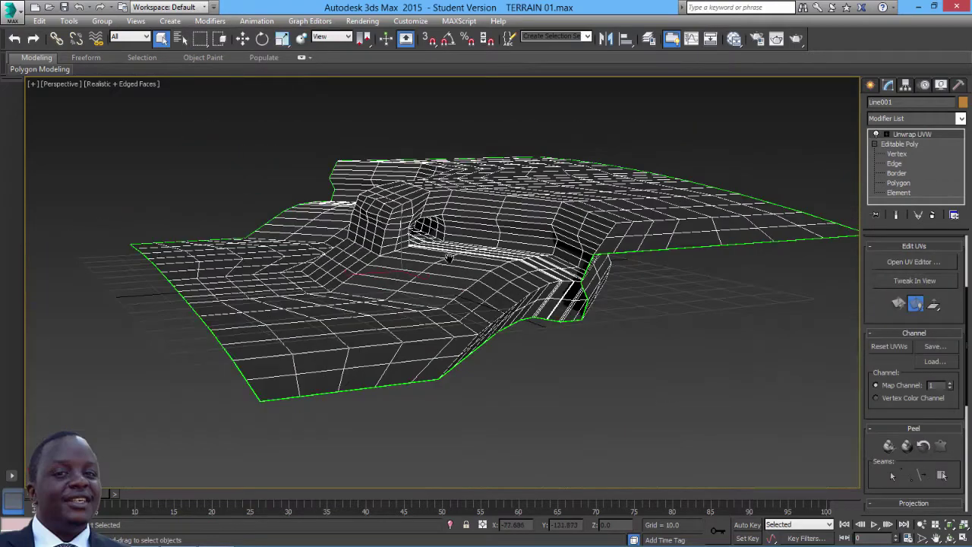
{"action": "scroll", "coordinate": [449, 259], "scroll_direction": "up", "scroll_amount": 10}
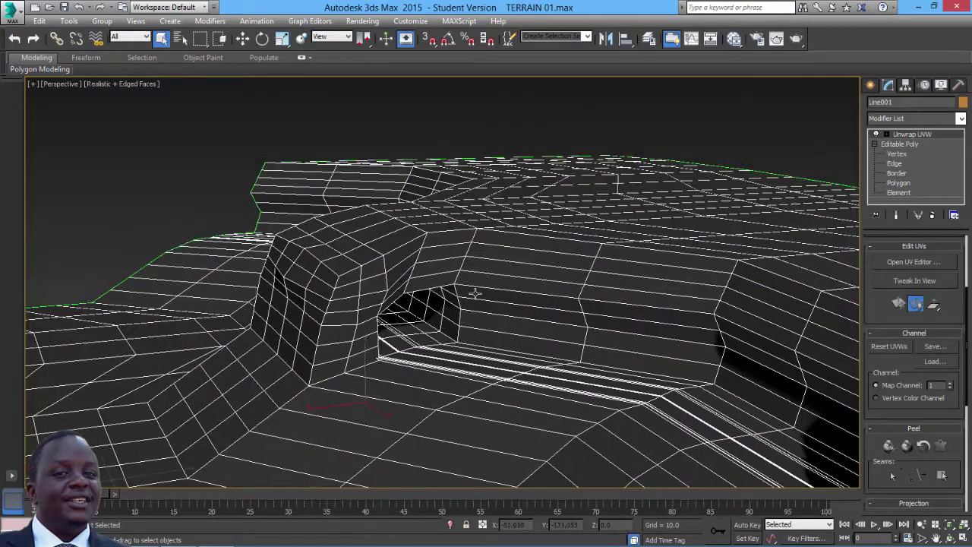
{"action": "middle_click_drag", "start_coordinate": [433, 258], "coordinate": [464, 266], "text": "alt"}
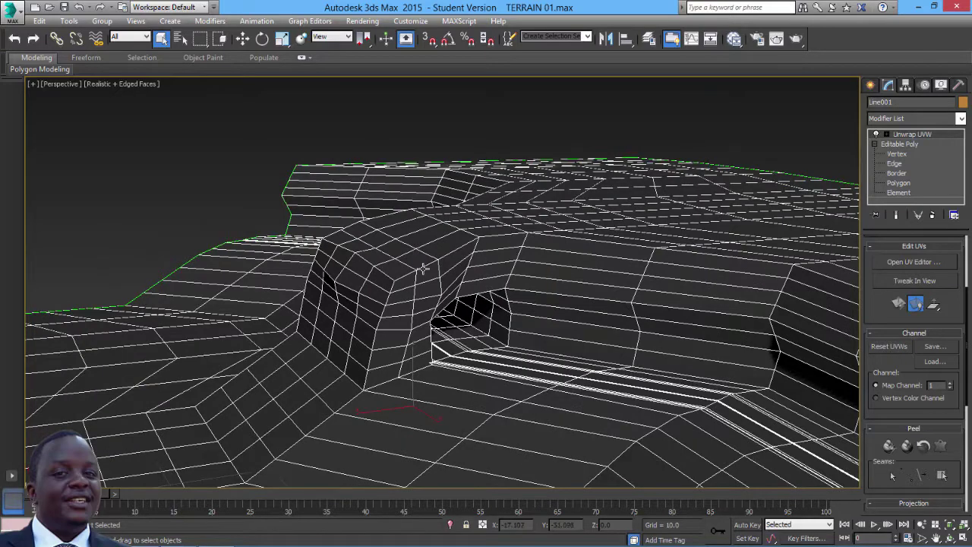
{"action": "scroll", "coordinate": [428, 277], "scroll_direction": "up", "scroll_amount": 2}
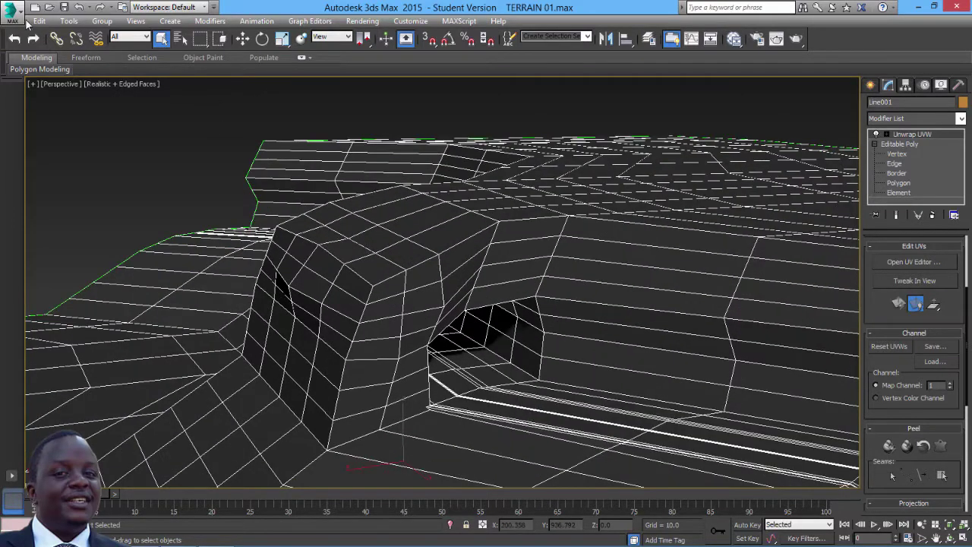
{"action": "left_click", "coordinate": [16, 19]}
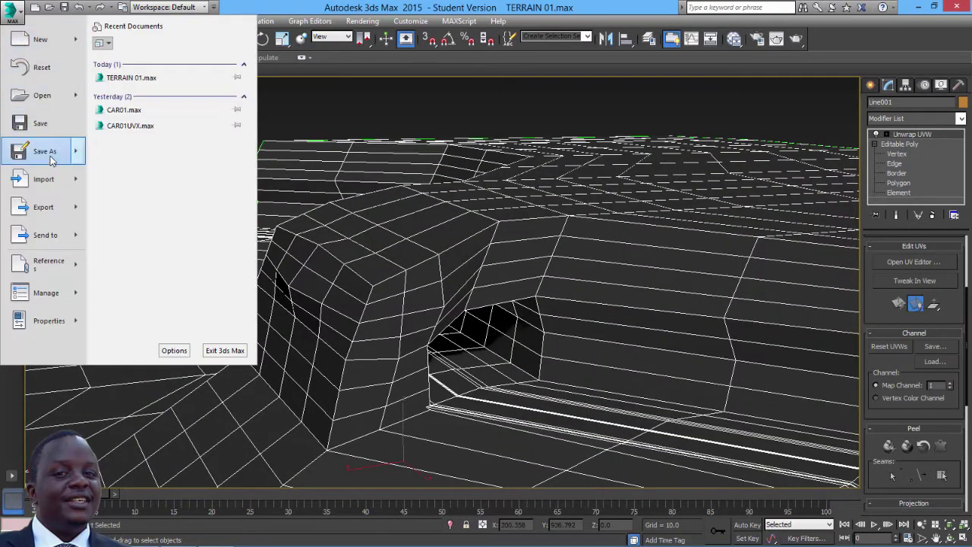
{"action": "mouse_move", "coordinate": [51, 159]}
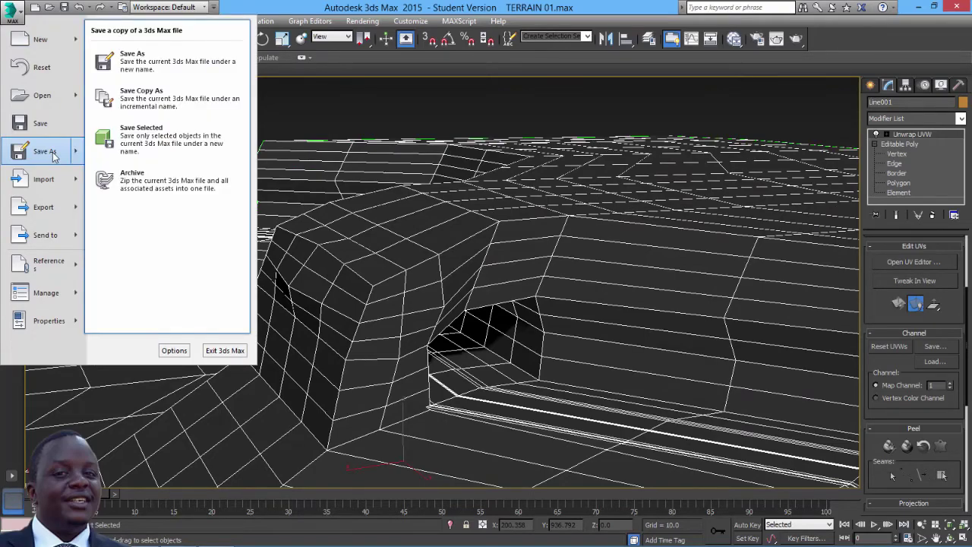
{"action": "left_click", "coordinate": [44, 151]}
{"action": "left_click", "coordinate": [363, 365]}
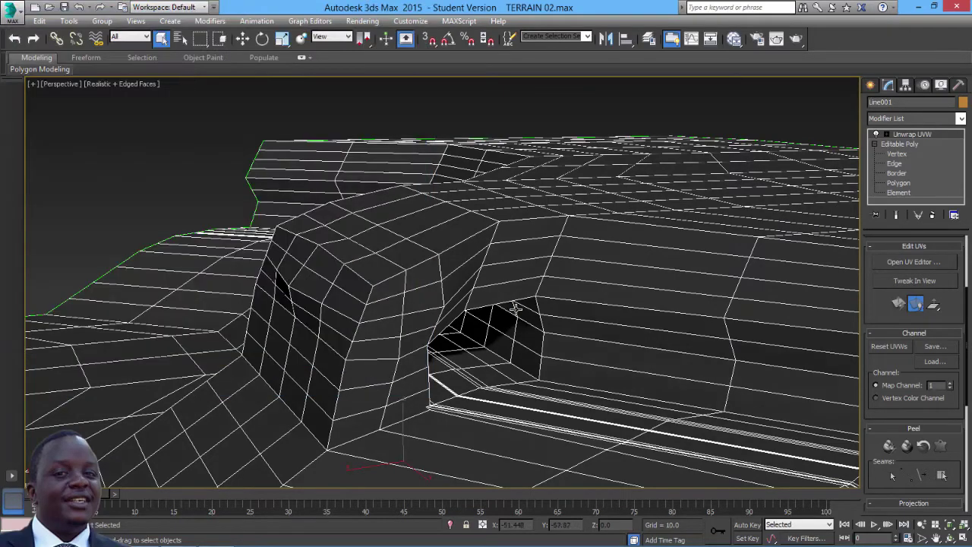
- Enter the Unwrap UVW Edge level and select the four edges running from the hill's ridge down to the tunnel opening's upper corner
{"action": "scroll", "coordinate": [515, 308], "scroll_direction": "up", "scroll_amount": 6}
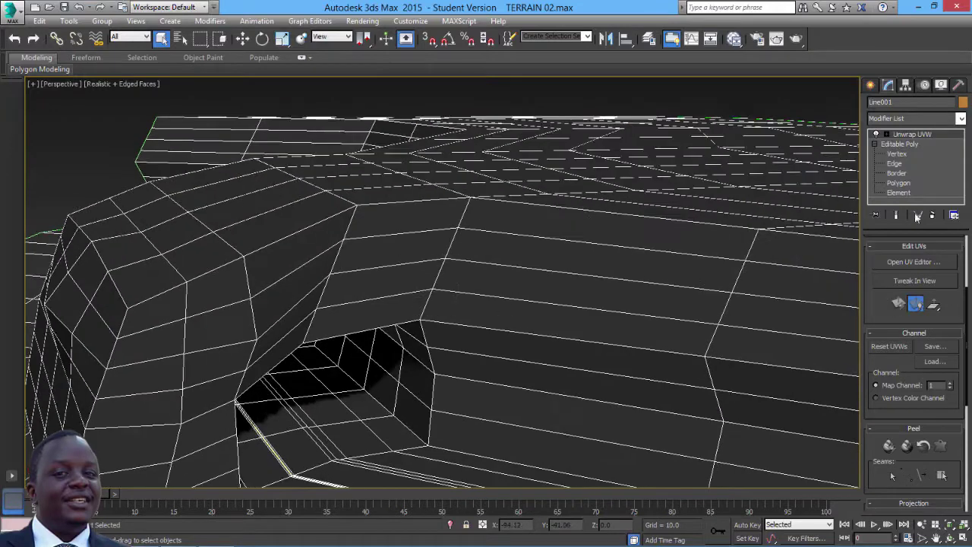
{"action": "left_click", "coordinate": [887, 135]}
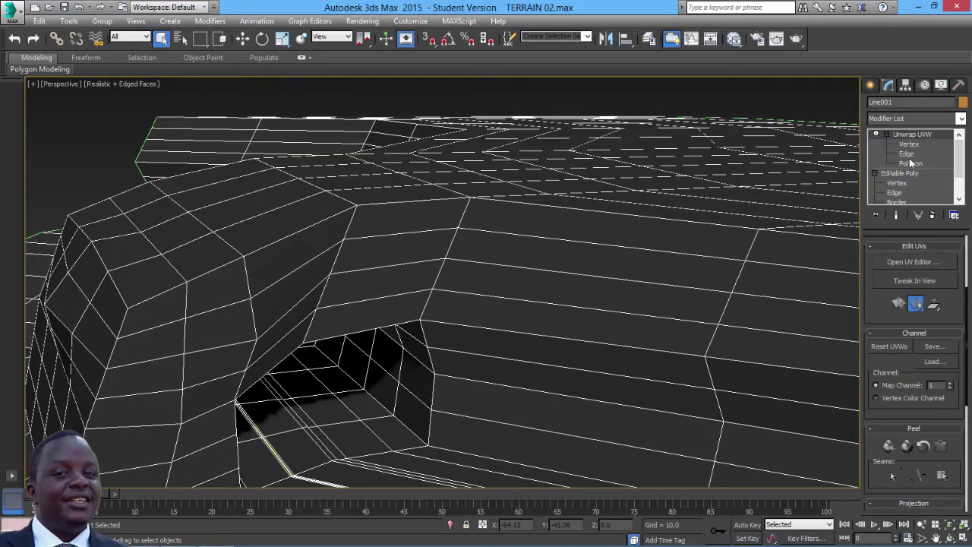
{"action": "left_click", "coordinate": [907, 153]}
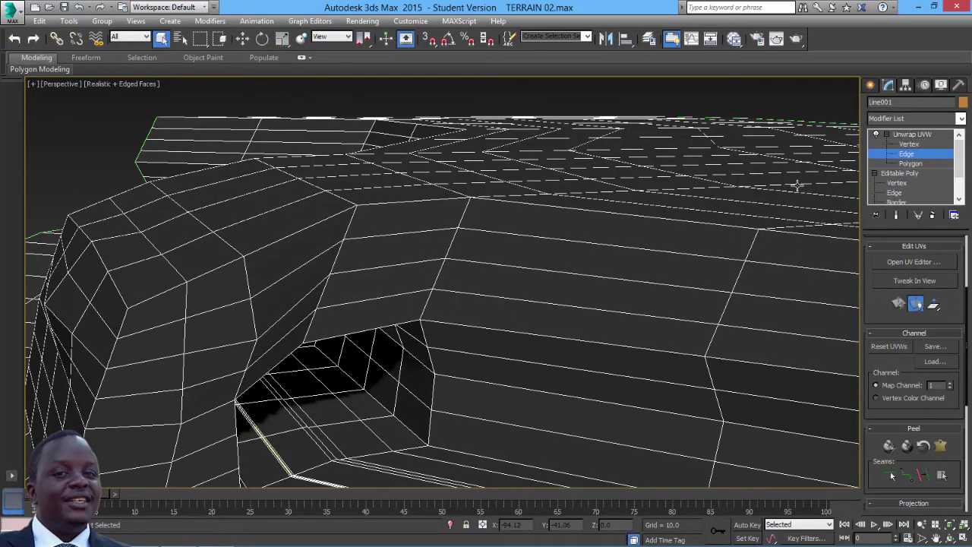
{"action": "left_click", "coordinate": [460, 220]}
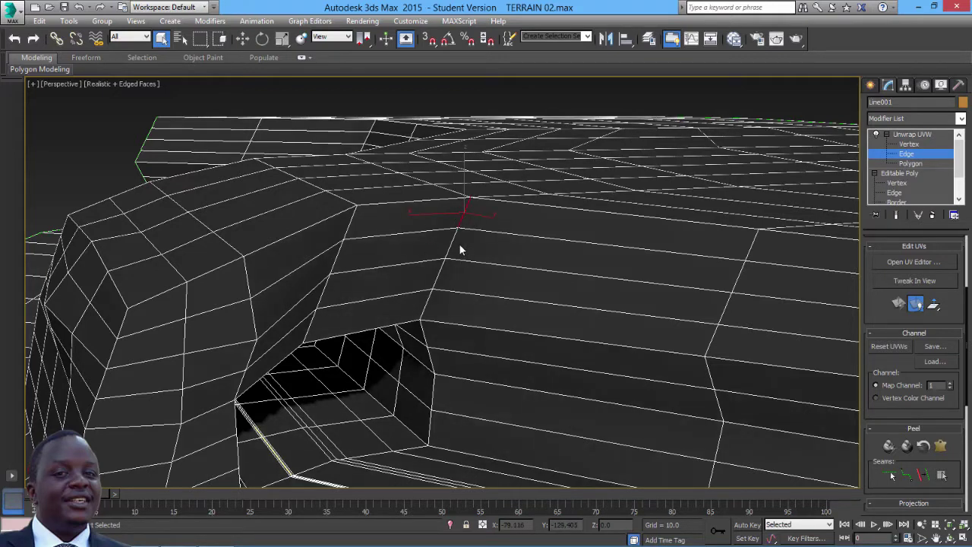
{"action": "left_click", "coordinate": [448, 247], "text": "ctrl"}
{"action": "left_click", "coordinate": [441, 272], "text": "ctrl"}
{"action": "left_click", "coordinate": [430, 303], "text": "ctrl"}
{"action": "middle_click_drag", "start_coordinate": [380, 293], "coordinate": [471, 218]}
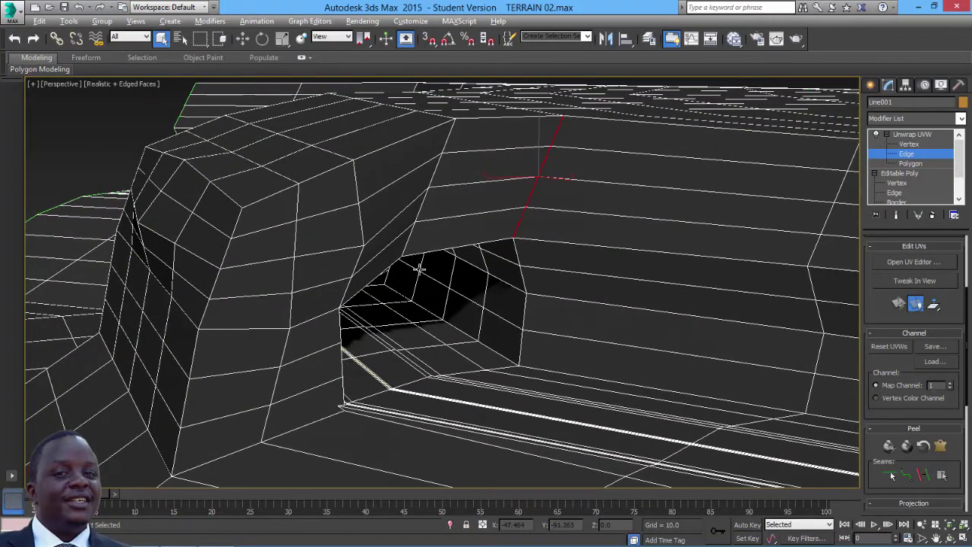
- Add the straight line of edges crossing the top of the hill above the tunnel to the selection
{"action": "middle_click_drag", "start_coordinate": [419, 268], "coordinate": [303, 334], "text": "alt"}
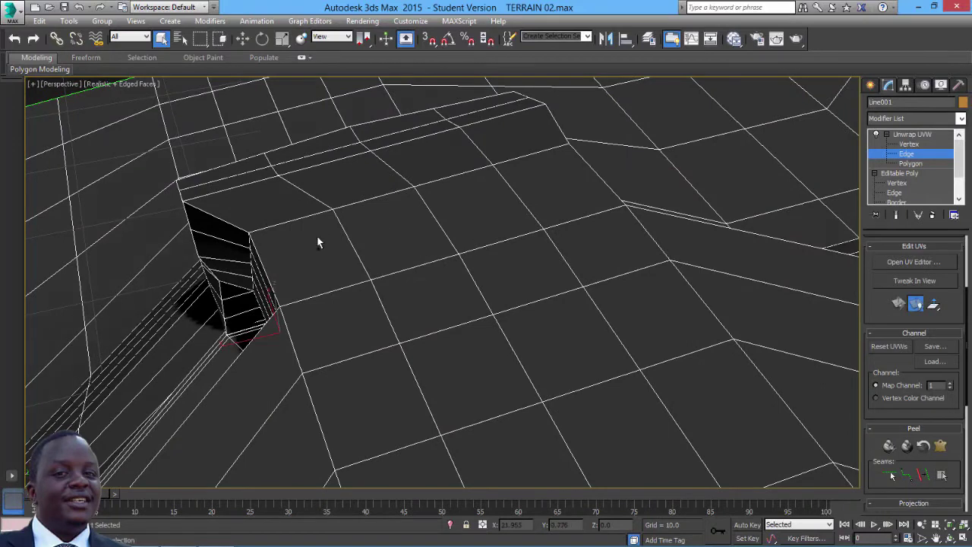
{"action": "left_click", "coordinate": [307, 299]}
{"action": "left_click", "coordinate": [622, 207]}
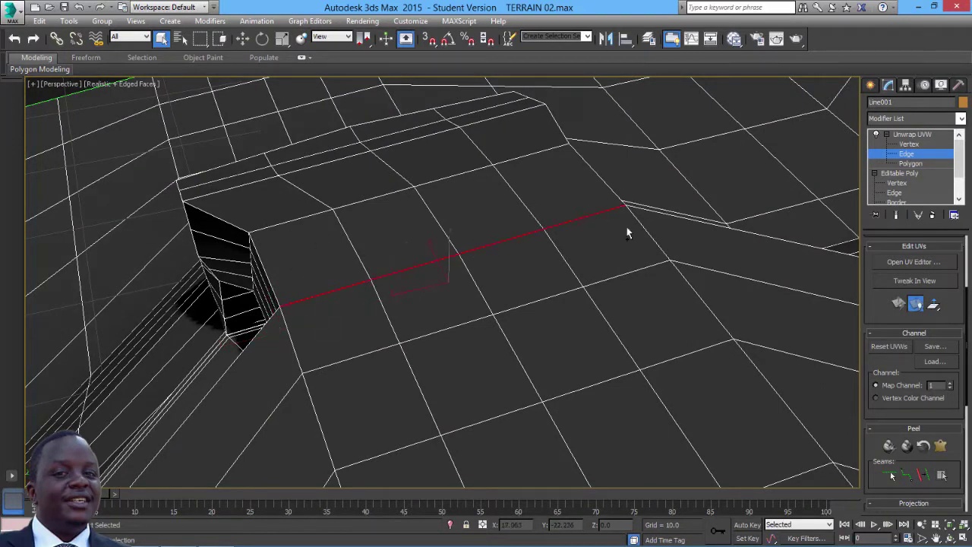
- Add the edges running down to the opposite tunnel opening and those following the tunnel's inner ceiling corner
{"action": "middle_click_drag", "start_coordinate": [604, 240], "coordinate": [465, 218], "text": "alt"}
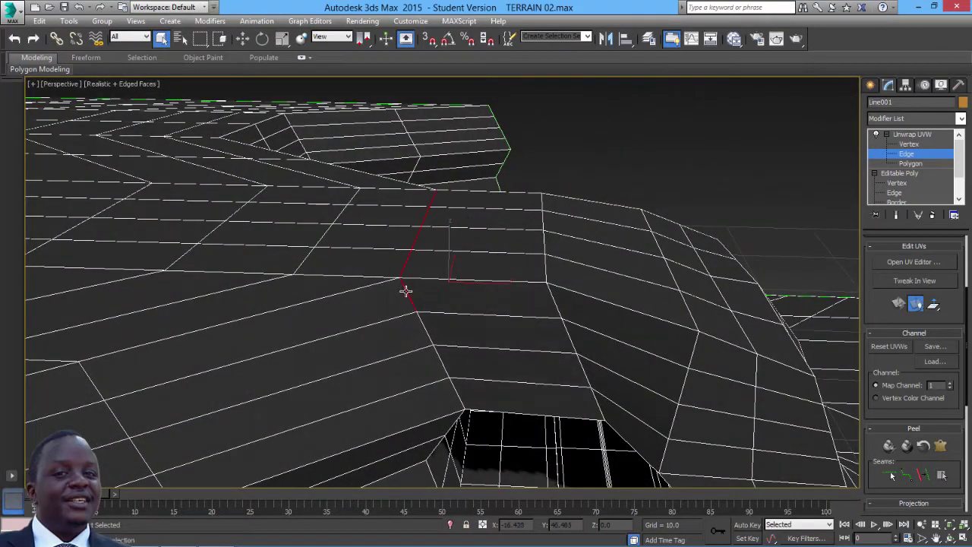
{"action": "left_click", "coordinate": [451, 382]}
{"action": "left_click", "coordinate": [470, 405]}
{"action": "middle_click_drag", "start_coordinate": [471, 398], "coordinate": [403, 312], "text": "alt"}
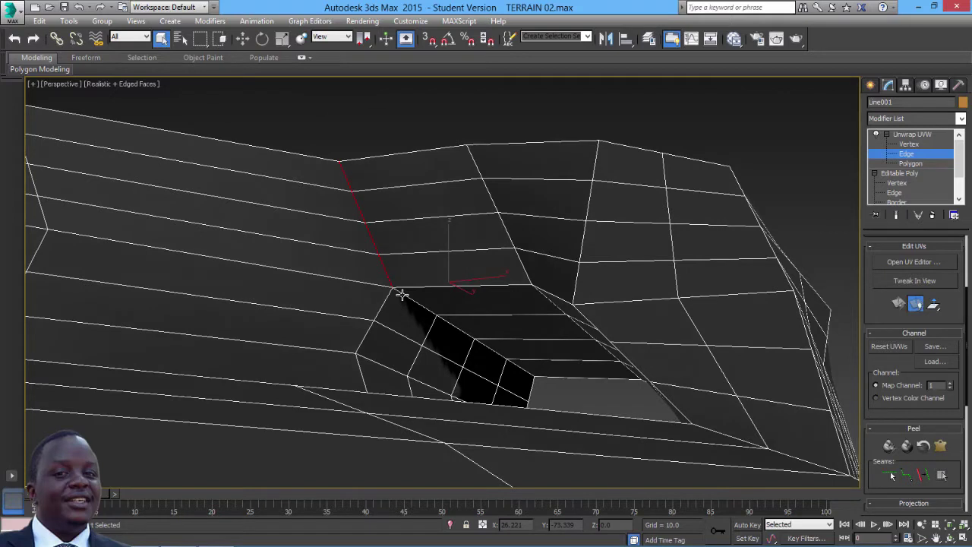
{"action": "left_click", "coordinate": [472, 339]}
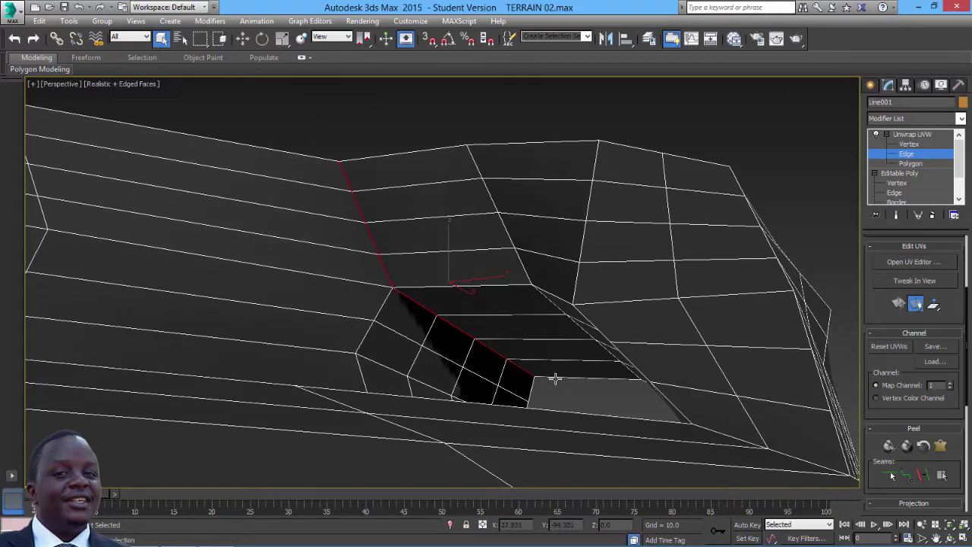
- Add the edges along the base of the tunnel's inner side wall, where it meets the road surface
{"action": "middle_click_drag", "start_coordinate": [554, 380], "coordinate": [468, 302], "text": "alt"}
{"action": "scroll", "coordinate": [454, 307], "scroll_direction": "up", "scroll_amount": 6}
{"action": "scroll", "coordinate": [468, 301], "scroll_direction": "up", "scroll_amount": 5}
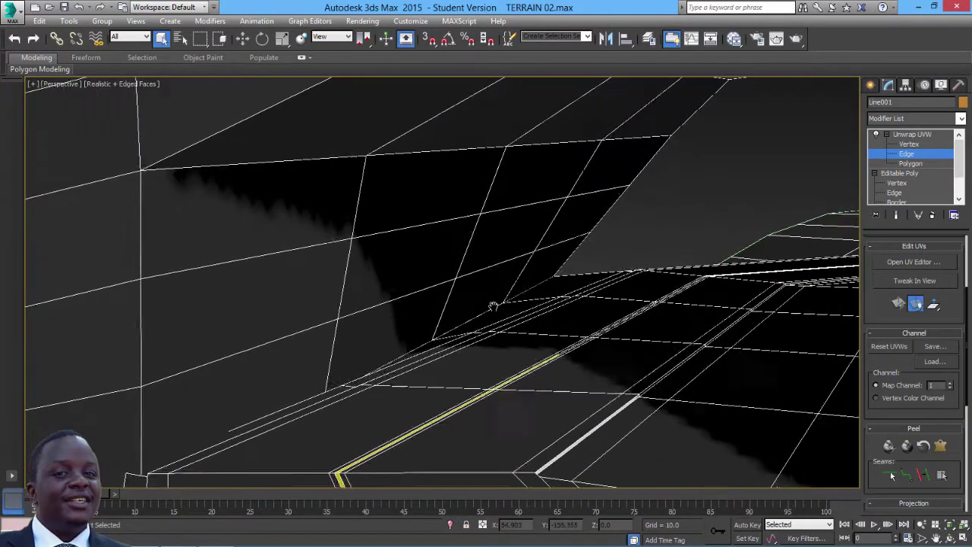
{"action": "left_click", "coordinate": [542, 285]}
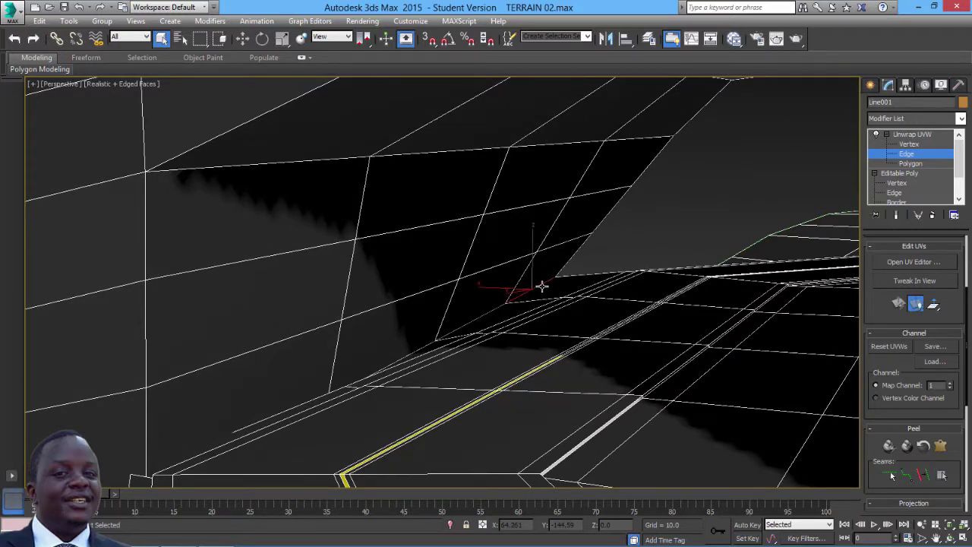
{"action": "left_click", "coordinate": [542, 286]}
{"action": "middle_click_drag", "start_coordinate": [490, 313], "coordinate": [657, 274]}
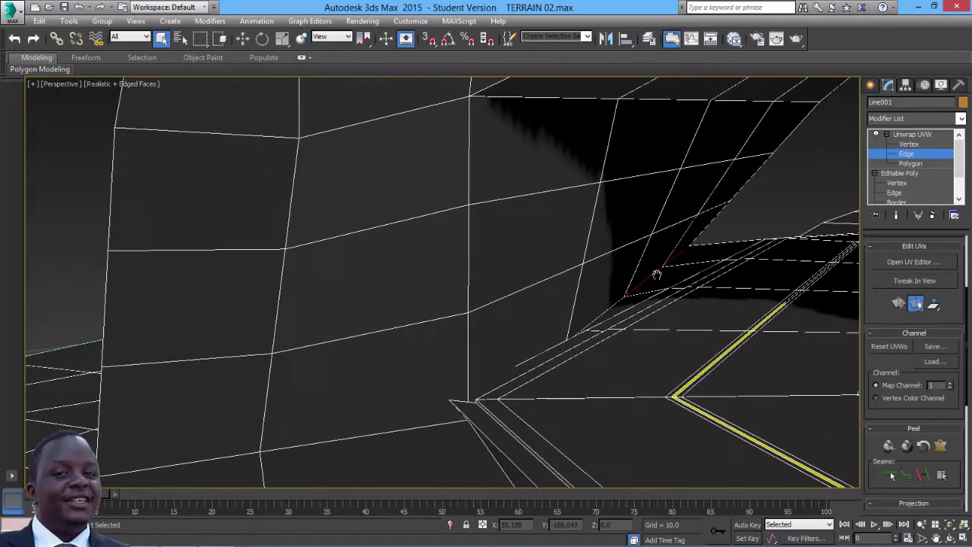
{"action": "left_click", "coordinate": [605, 310]}
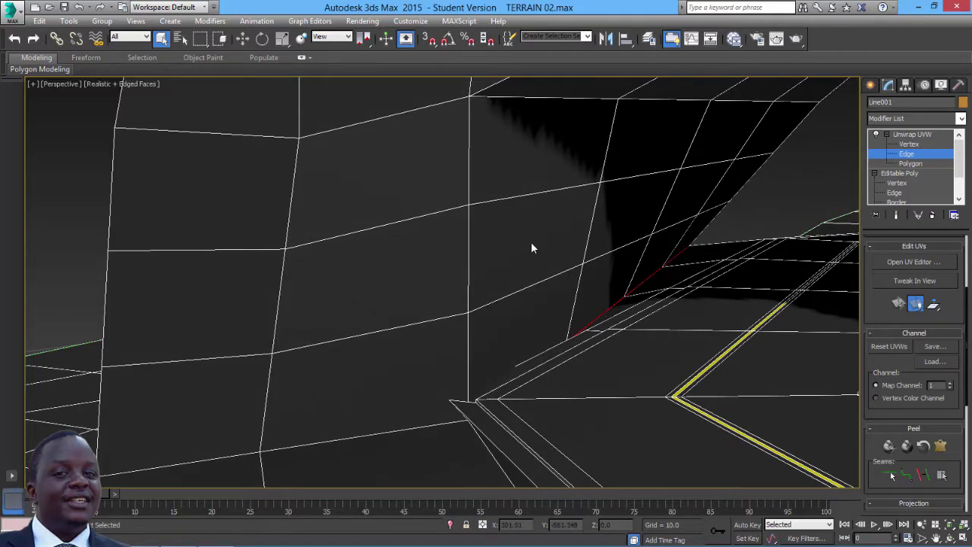
- Use wireframe display to add the hidden wall-base edge near the tunnel mouth, and return to shaded display
{"action": "key", "text": "F3"}
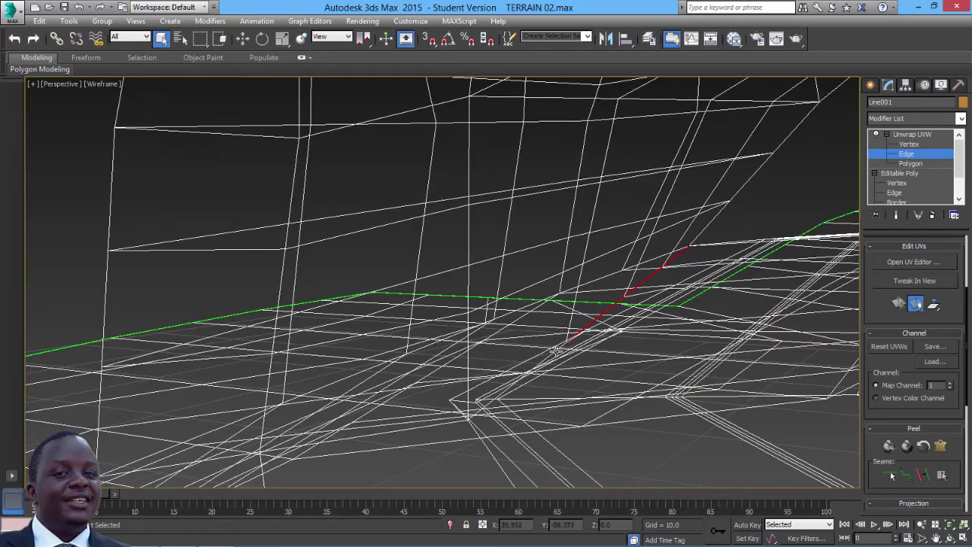
{"action": "mouse_move", "coordinate": [554, 336]}
{"action": "middle_mouse_down"}
{"action": "mouse_move", "coordinate": [542, 321]}
{"action": "mouse_move", "coordinate": [553, 348]}
{"action": "middle_mouse_up"}
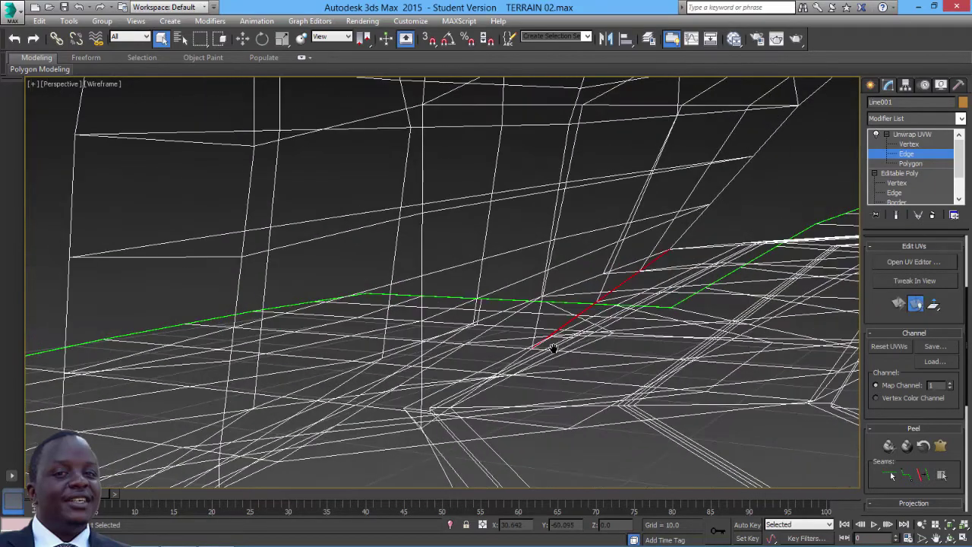
{"action": "left_click", "coordinate": [922, 524]}
{"action": "left_click_drag", "start_coordinate": [563, 440], "coordinate": [563, 394]}
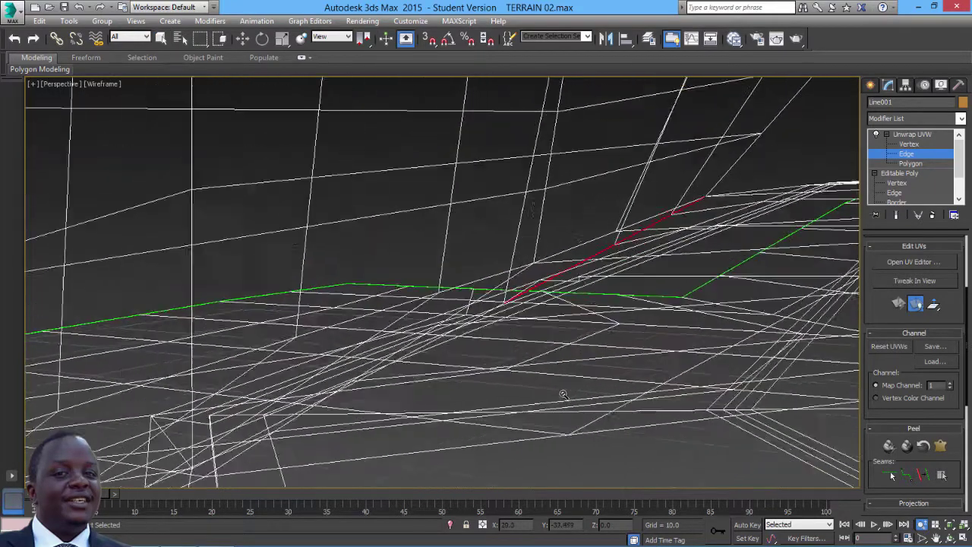
{"action": "mouse_move", "coordinate": [517, 325]}
{"action": "middle_mouse_down"}
{"action": "mouse_move", "coordinate": [499, 319]}
{"action": "mouse_move", "coordinate": [530, 335]}
{"action": "middle_mouse_up"}
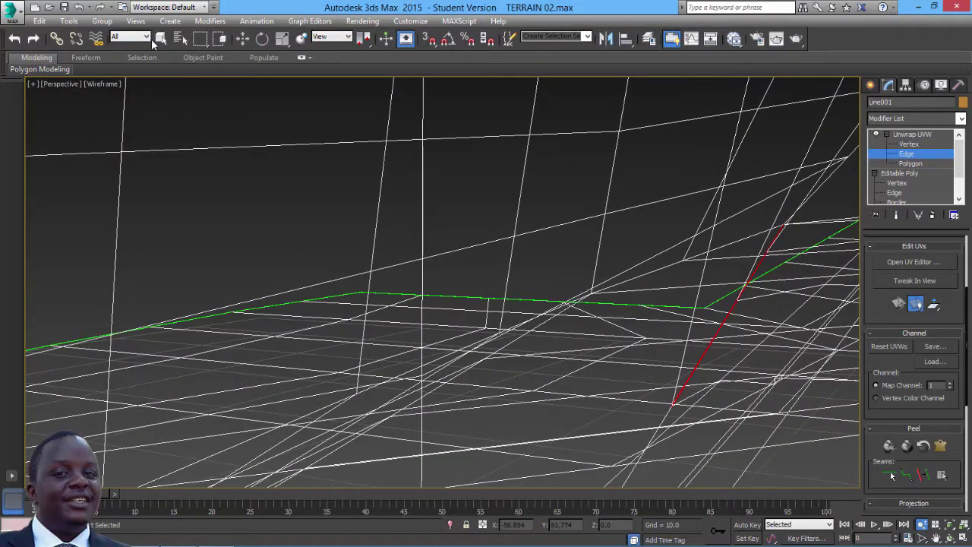
{"action": "left_click", "coordinate": [160, 38]}
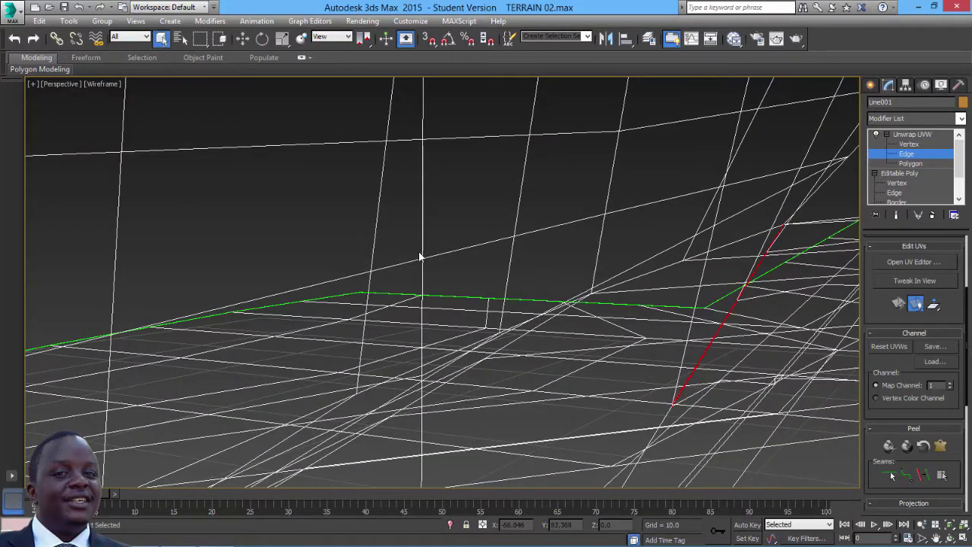
{"action": "left_click", "coordinate": [668, 413], "text": "ctrl"}
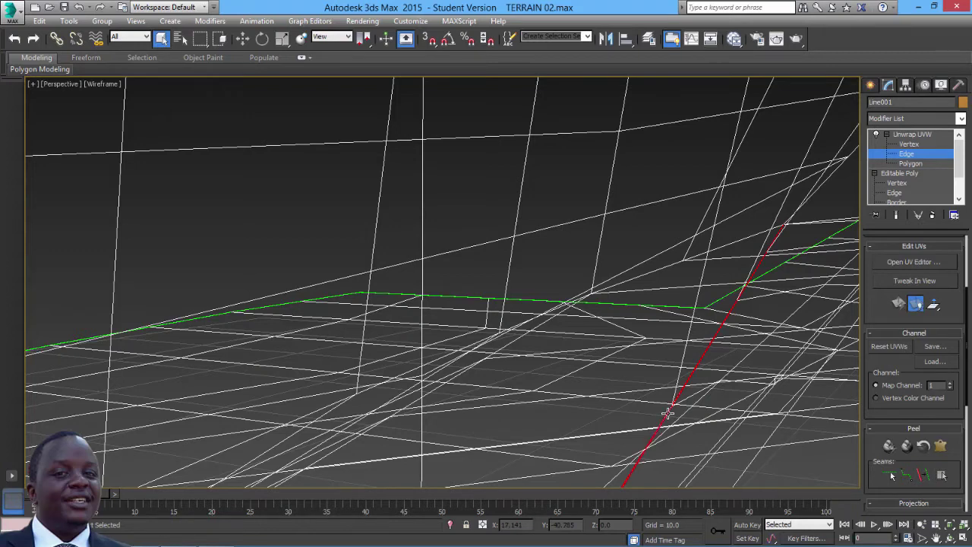
{"action": "scroll", "coordinate": [668, 412], "scroll_direction": "down", "scroll_amount": 2}
{"action": "key", "text": "F3"}
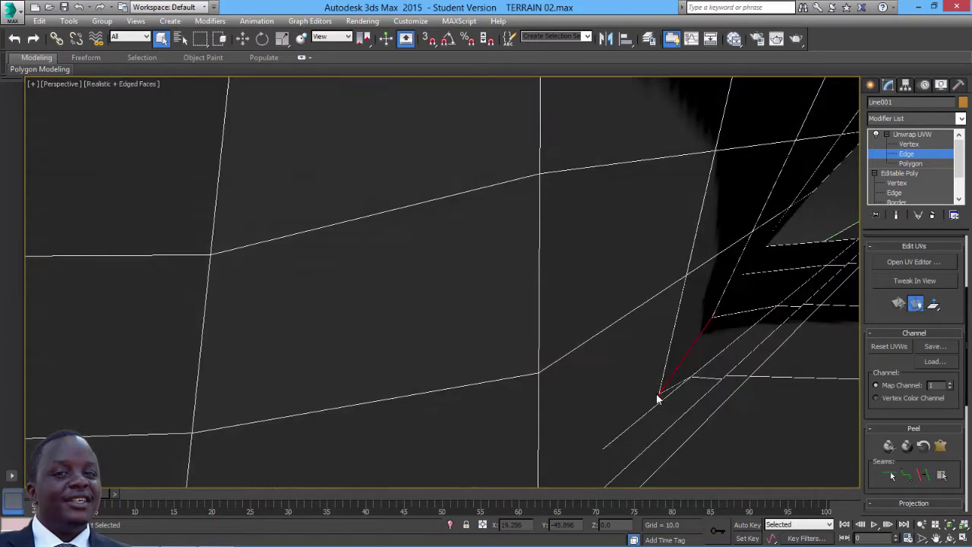
{"action": "scroll", "coordinate": [655, 395], "scroll_direction": "down", "scroll_amount": 4}
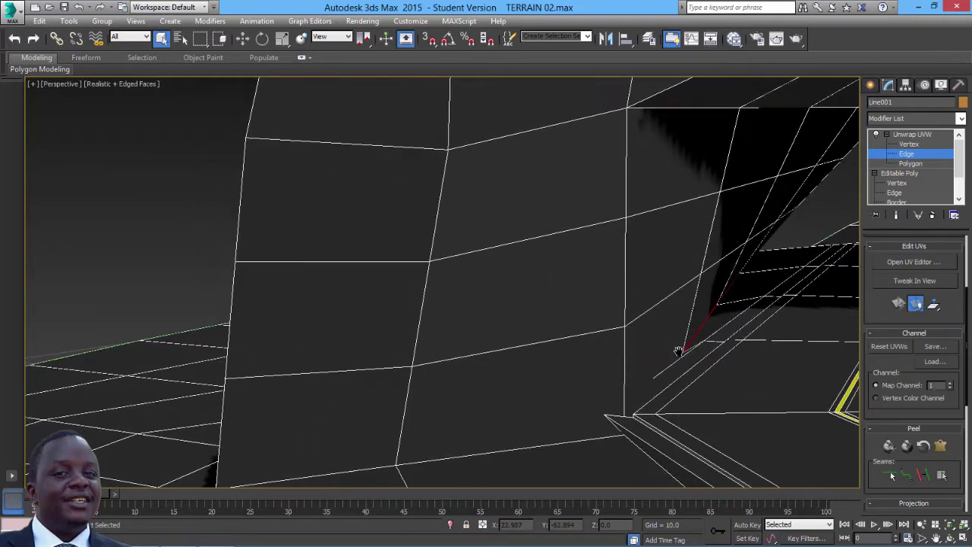
- Add the two edges along the foot of the outer hill wall beside the tunnel mouth
{"action": "left_click", "coordinate": [607, 437]}
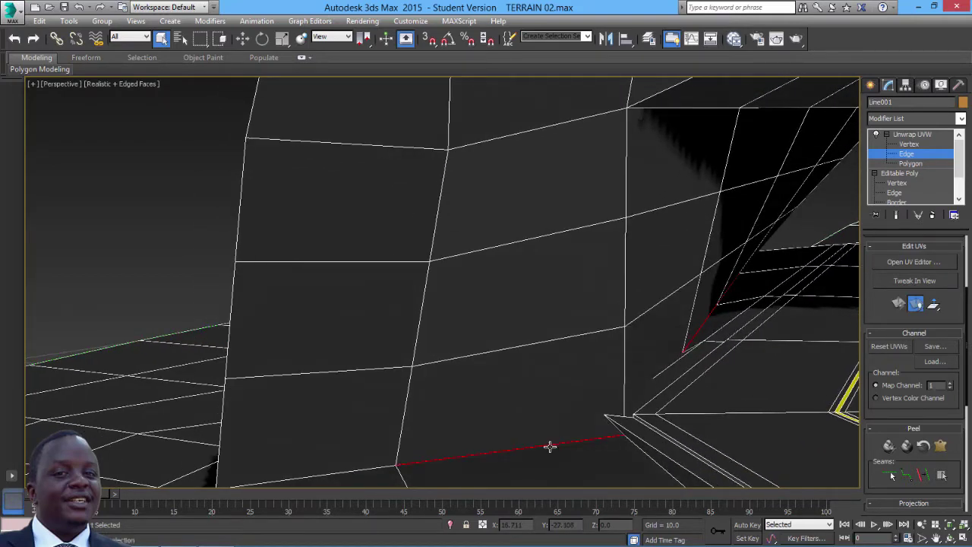
{"action": "left_click", "coordinate": [380, 465], "text": "ctrl"}
{"action": "middle_click_drag", "start_coordinate": [387, 468], "coordinate": [532, 405]}
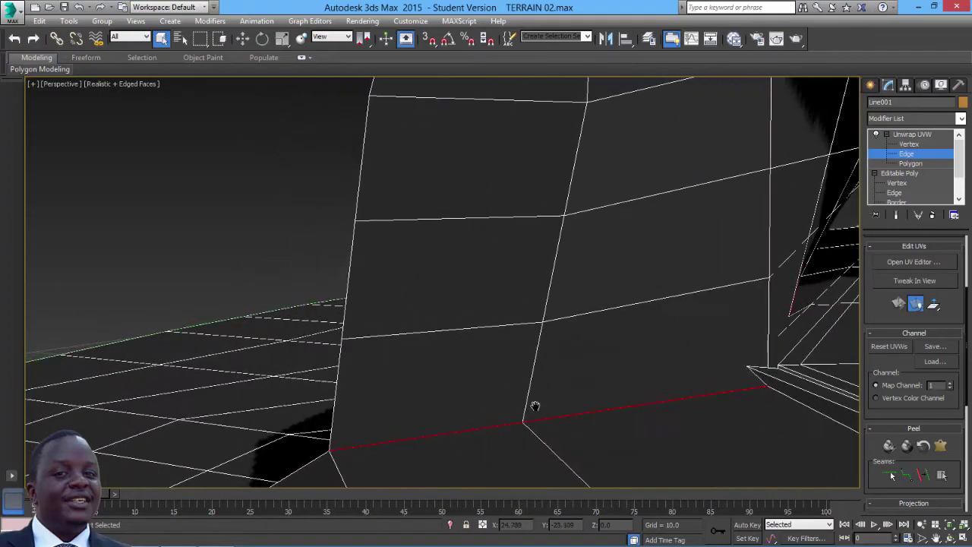
- Continue the edge selection around the hill's corner and along the full foot of its outer side wall
{"action": "middle_click_drag", "start_coordinate": [475, 387], "coordinate": [443, 360], "text": "alt"}
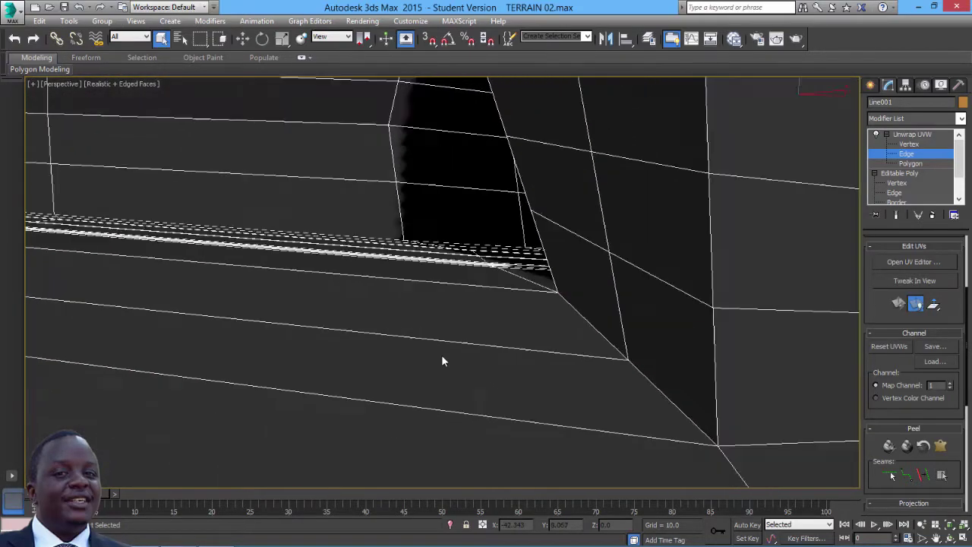
{"action": "middle_click_drag", "start_coordinate": [538, 340], "coordinate": [413, 336]}
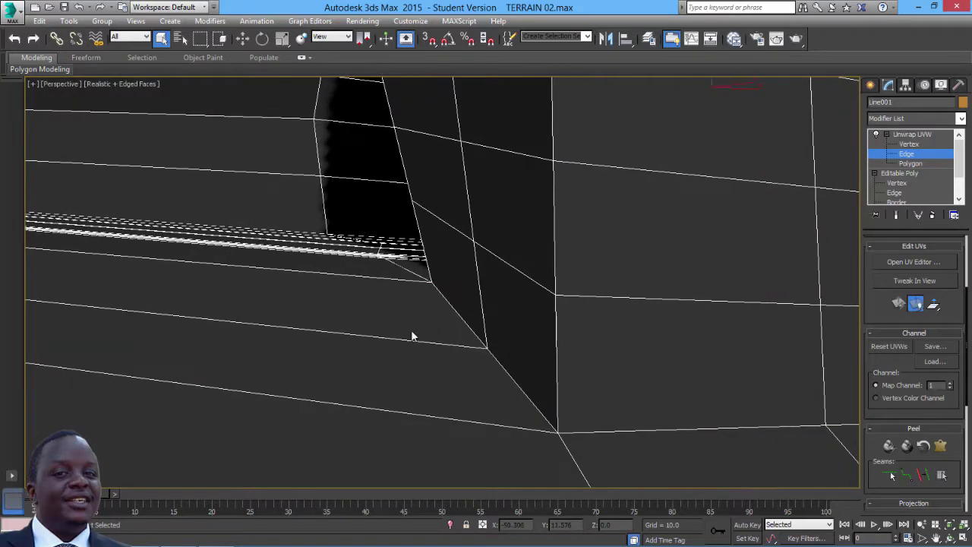
{"action": "left_click", "coordinate": [445, 297], "text": "ctrl"}
{"action": "left_click", "coordinate": [523, 393], "text": "ctrl"}
{"action": "left_click", "coordinate": [619, 430], "text": "ctrl"}
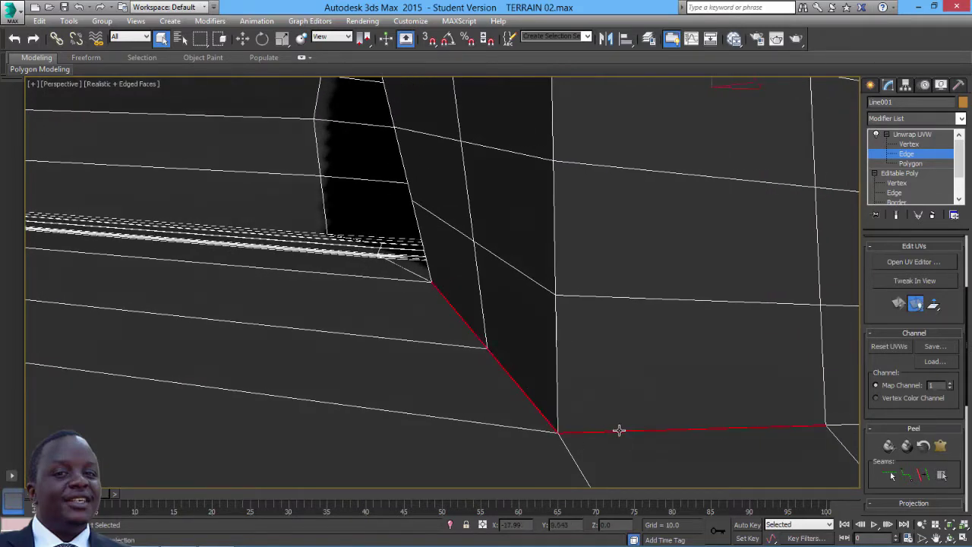
{"action": "middle_click_drag", "start_coordinate": [619, 430], "coordinate": [139, 336]}
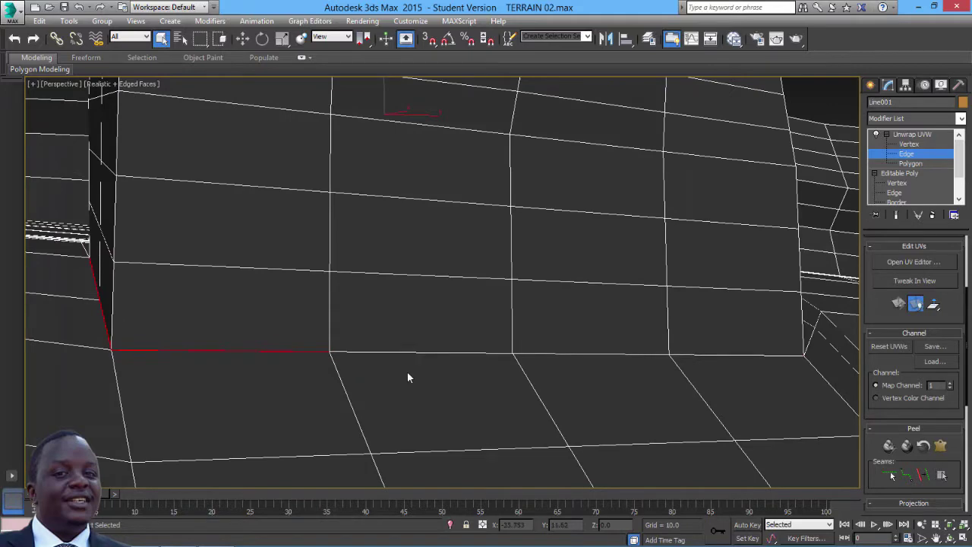
{"action": "left_click", "coordinate": [410, 353], "text": "ctrl"}
{"action": "left_click", "coordinate": [577, 354], "text": "ctrl"}
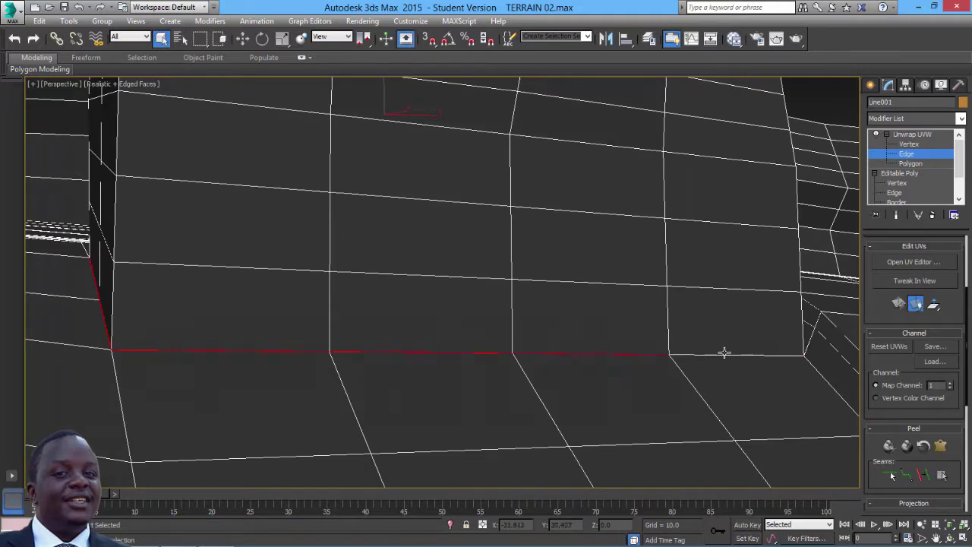
{"action": "left_click", "coordinate": [752, 355], "text": "ctrl"}
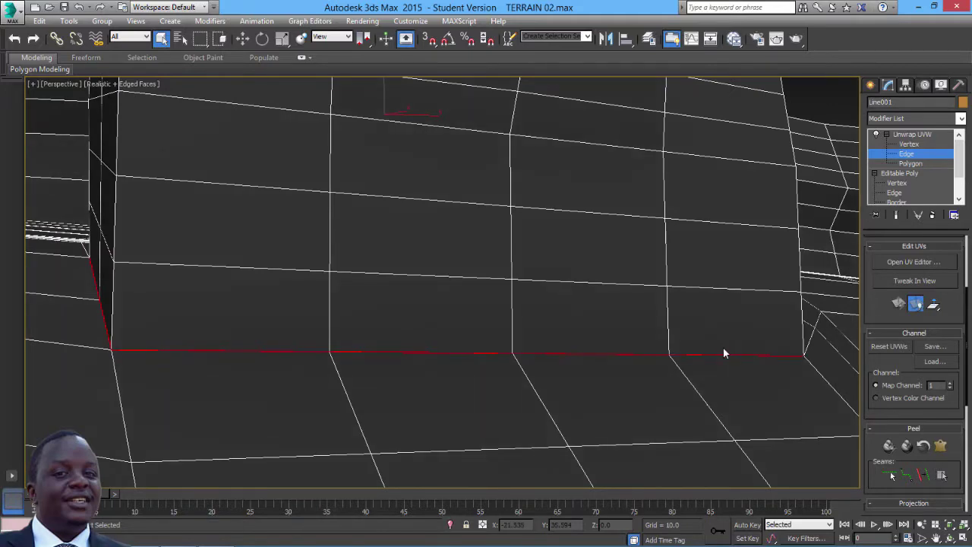
- Add the edge ring inside the tunnel that crosses the ceiling and runs down the side wall to the floor
{"action": "middle_click_drag", "start_coordinate": [723, 353], "coordinate": [571, 292], "text": "alt"}
{"action": "scroll", "coordinate": [623, 372], "scroll_direction": "down", "scroll_amount": 2}
{"action": "scroll", "coordinate": [570, 343], "scroll_direction": "up", "scroll_amount": 2}
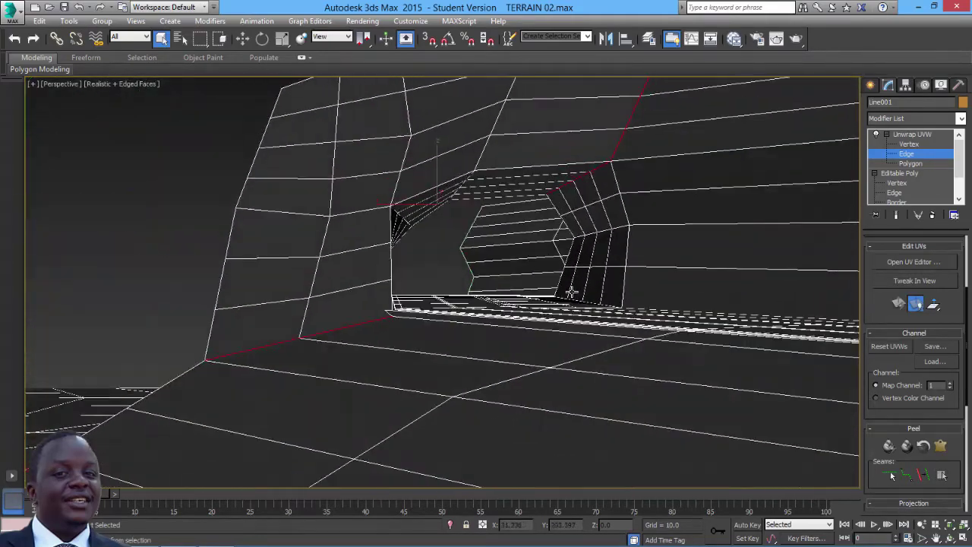
{"action": "scroll", "coordinate": [573, 270], "scroll_direction": "up", "scroll_amount": 3}
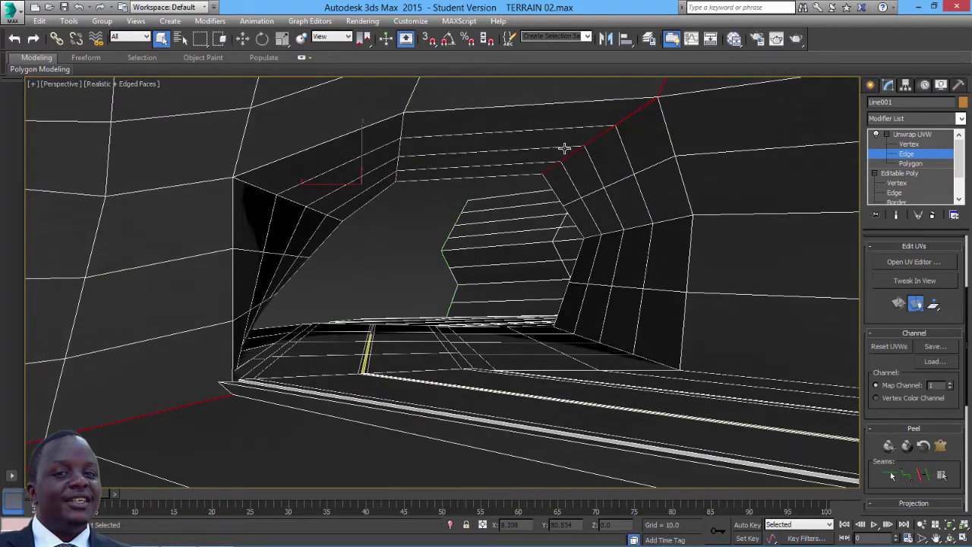
{"action": "double_click", "coordinate": [565, 148]}
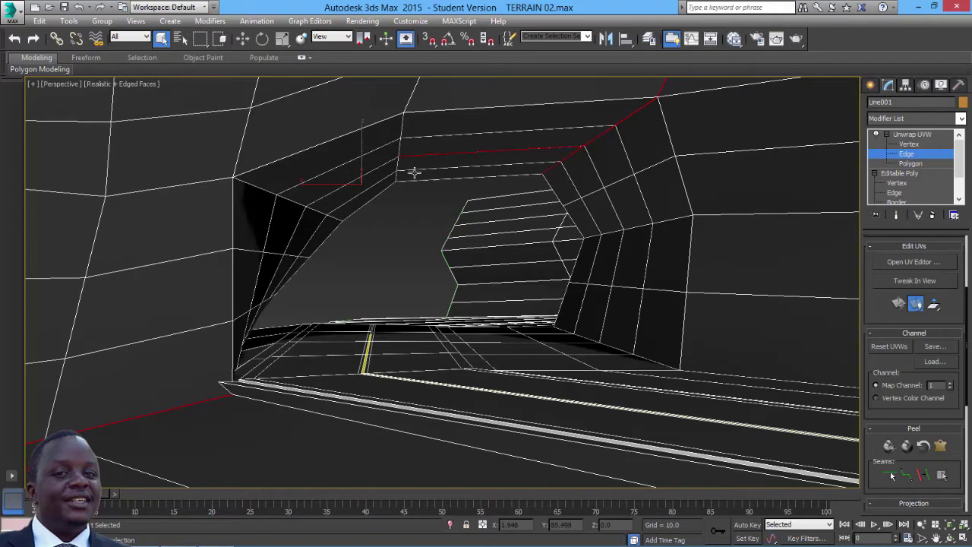
{"action": "left_click", "coordinate": [296, 228], "text": "ctrl"}
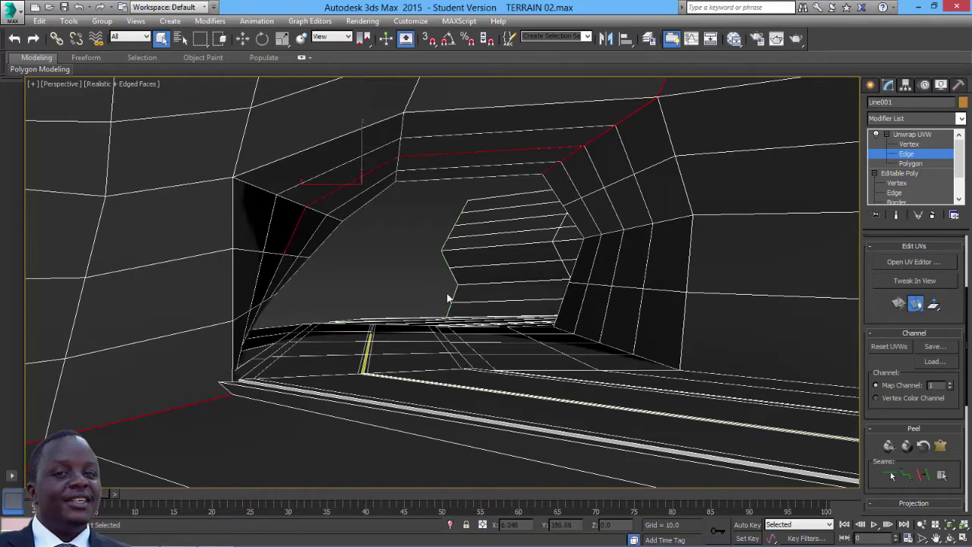
{"action": "middle_click_drag", "start_coordinate": [448, 298], "coordinate": [422, 308], "text": "alt"}
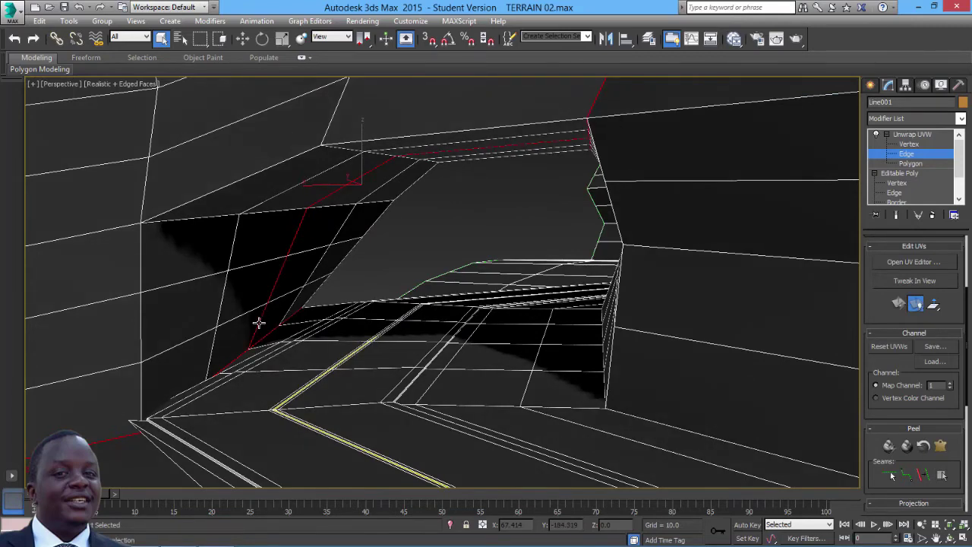
- Convert the selected edges around the tunnel, over the hill and along its base to pelt seams
{"action": "scroll", "coordinate": [345, 319], "scroll_direction": "down", "scroll_amount": 10}
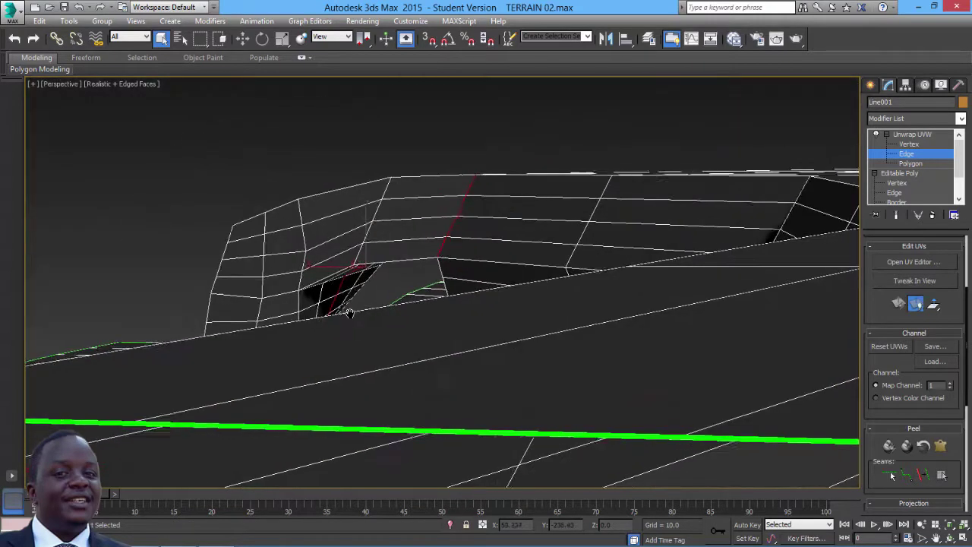
{"action": "scroll", "coordinate": [349, 313], "scroll_direction": "up", "scroll_amount": 6}
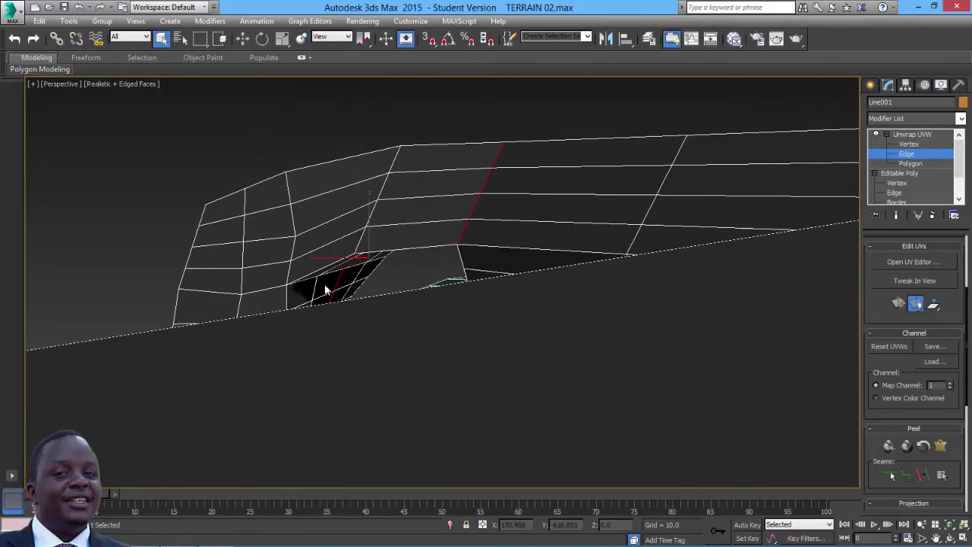
{"action": "scroll", "coordinate": [302, 275], "scroll_direction": "up", "scroll_amount": 4}
{"action": "middle_click_drag", "start_coordinate": [302, 275], "coordinate": [364, 317], "text": "alt"}
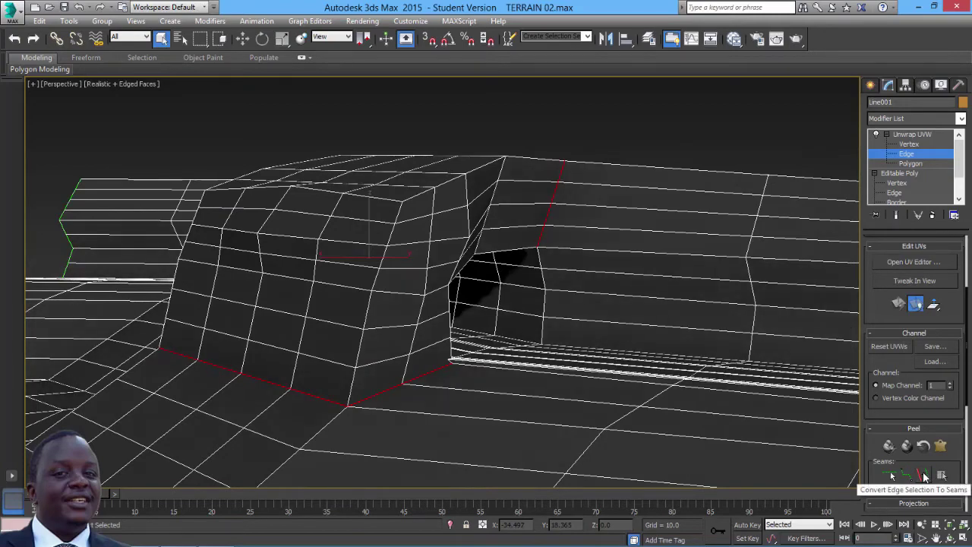
{"action": "left_click", "coordinate": [924, 476]}
- Select a polygon of the hill above the tunnel mouth and expand the face selection to the seams
{"action": "scroll", "coordinate": [510, 326], "scroll_direction": "down", "scroll_amount": 4}
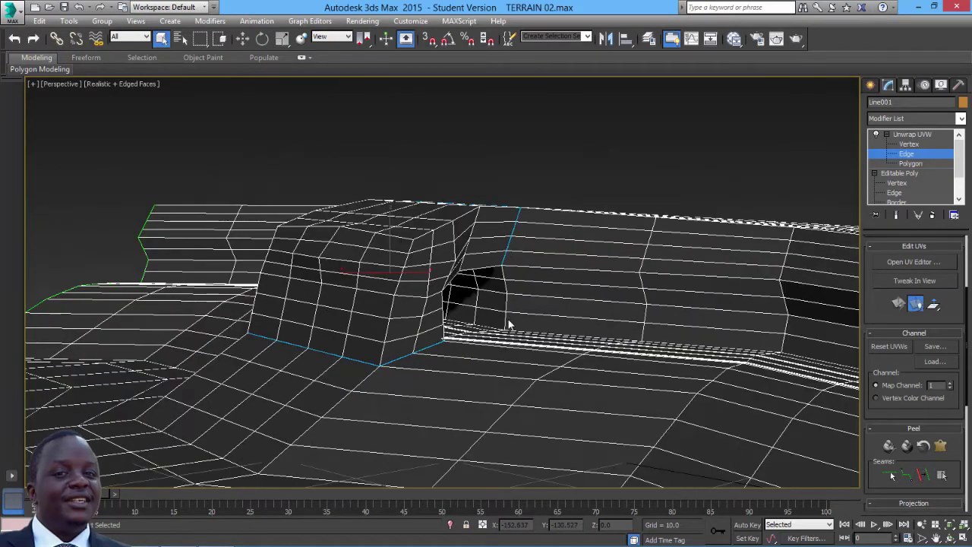
{"action": "scroll", "coordinate": [500, 308], "scroll_direction": "down", "scroll_amount": 2}
{"action": "scroll", "coordinate": [501, 304], "scroll_direction": "up", "scroll_amount": 5}
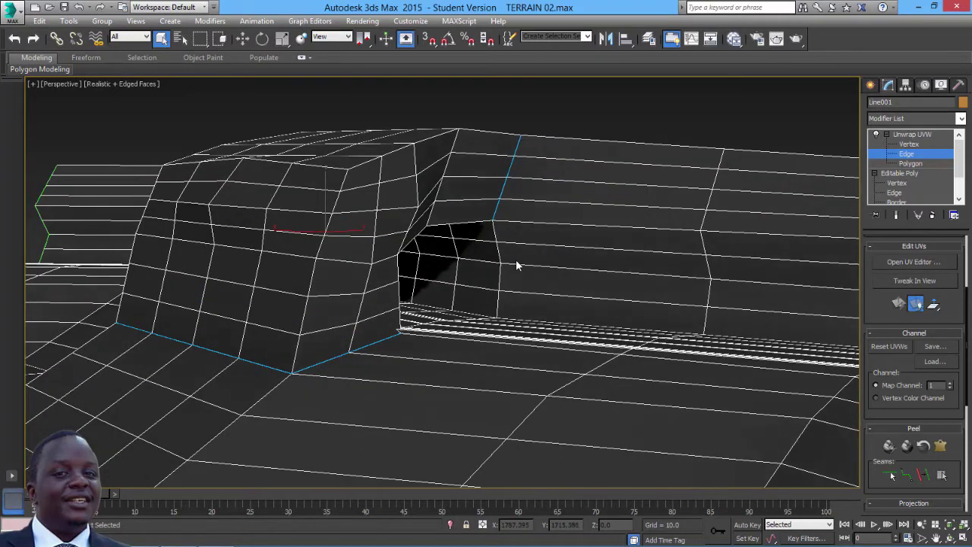
{"action": "middle_click_drag", "start_coordinate": [512, 303], "coordinate": [495, 321], "text": "alt"}
{"action": "left_click", "coordinate": [911, 163]}
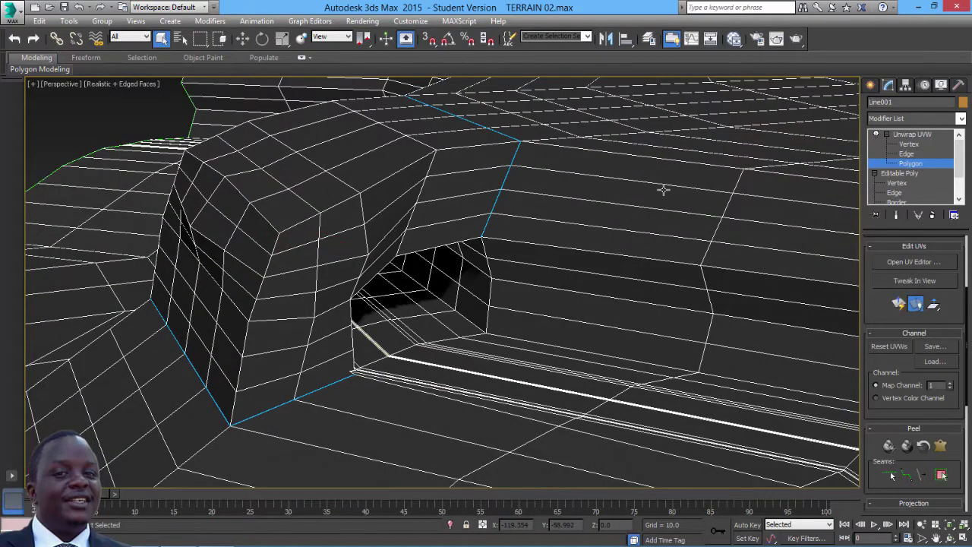
{"action": "left_click", "coordinate": [479, 161]}
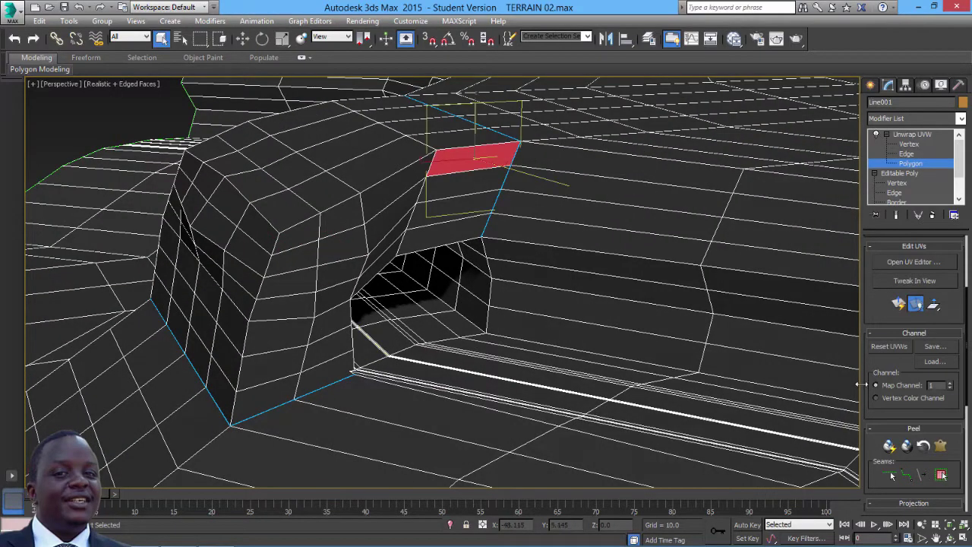
{"action": "scroll", "coordinate": [942, 342], "scroll_direction": "down", "scroll_amount": 5}
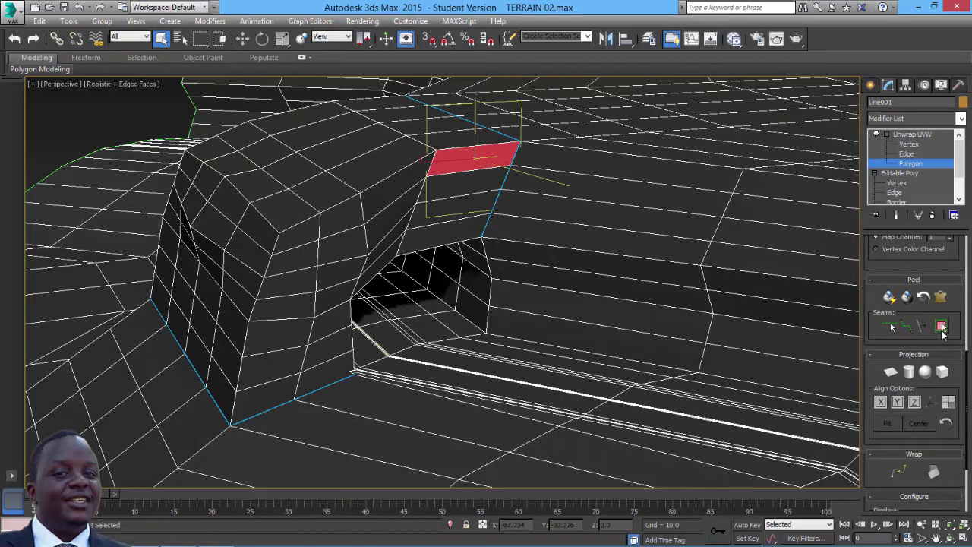
{"action": "left_click", "coordinate": [942, 327]}
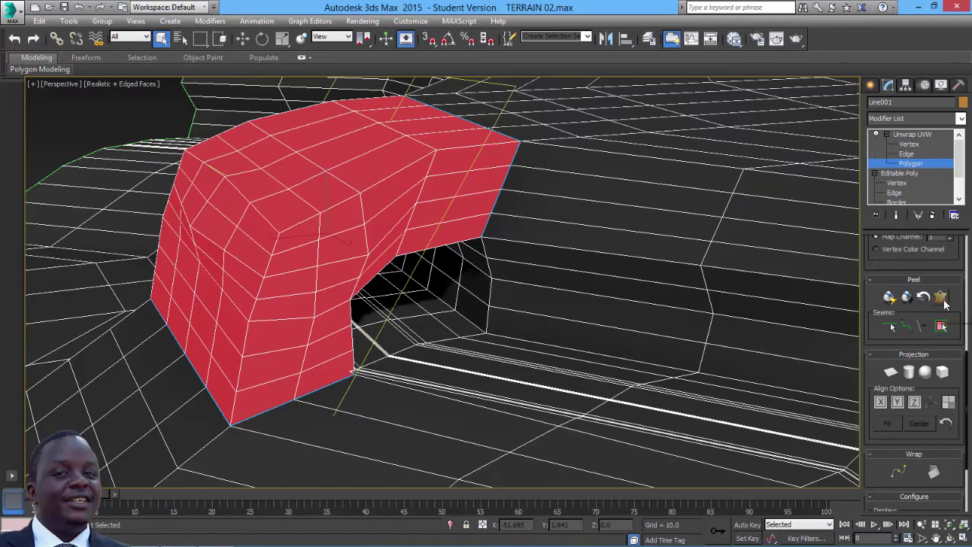
- Pelt-map the selected hill faces, commit the result, and move the hill's UV shell above the checker tile
{"action": "left_click", "coordinate": [941, 297]}
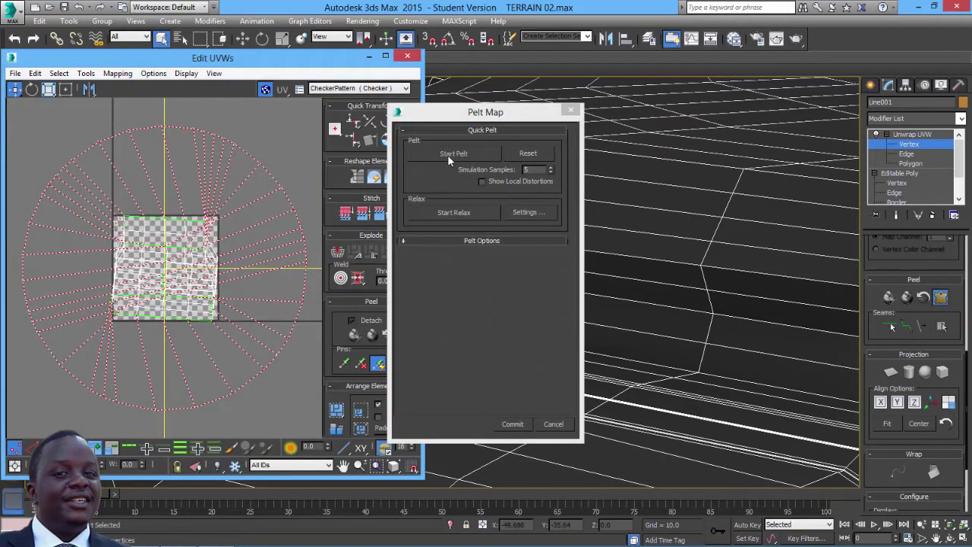
{"action": "left_click", "coordinate": [453, 154]}
{"action": "left_click", "coordinate": [450, 157]}
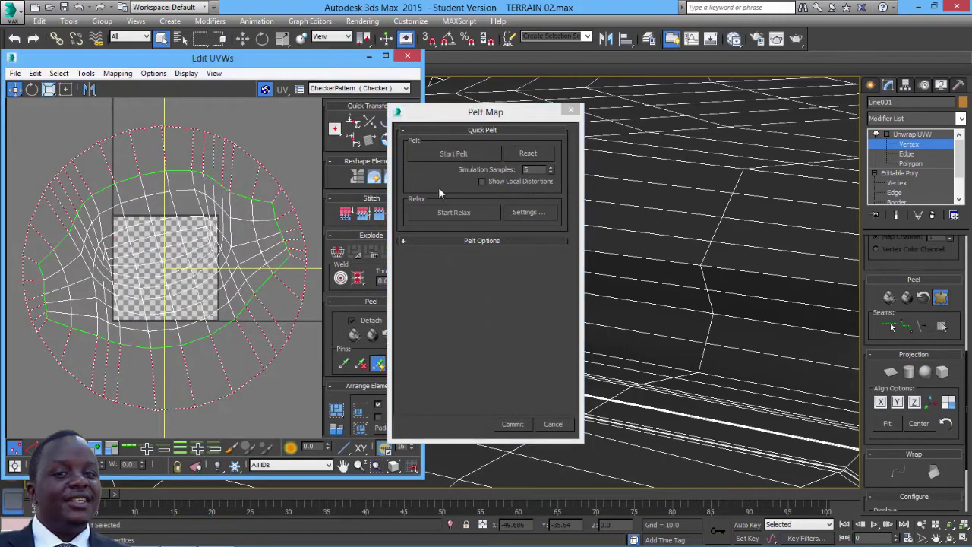
{"action": "left_click", "coordinate": [515, 423]}
{"action": "scroll", "coordinate": [220, 319], "scroll_direction": "down", "scroll_amount": 2}
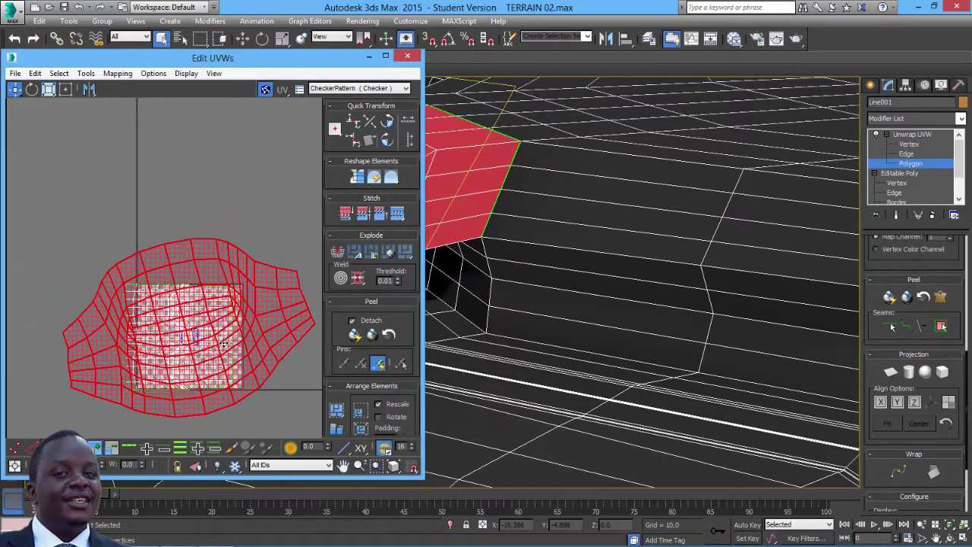
{"action": "left_click_drag", "start_coordinate": [222, 341], "coordinate": [167, 230]}
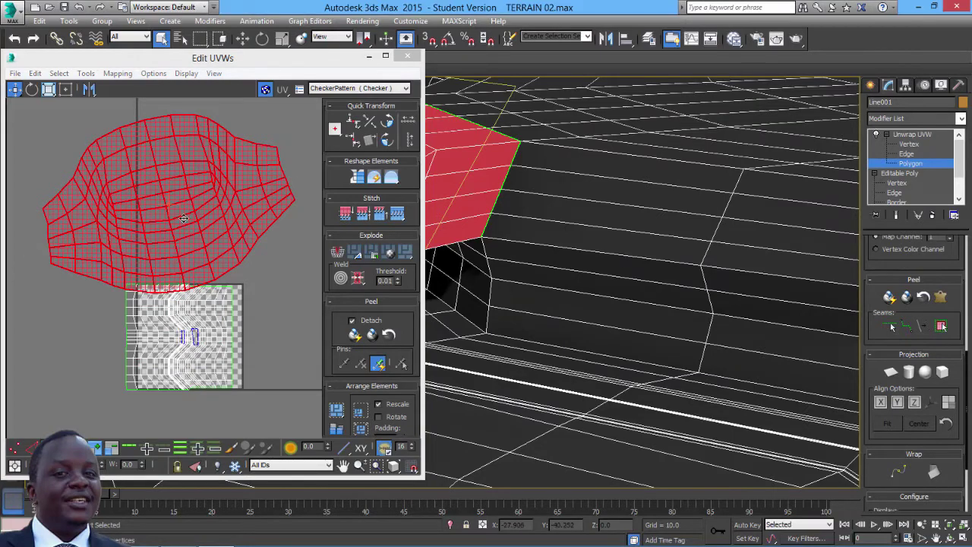
{"action": "left_click_drag", "start_coordinate": [194, 227], "coordinate": [187, 192]}
- Select the rest of the terrain's UV faces, flatten them with Pelt Map and commit the result
{"action": "left_click", "coordinate": [215, 330]}
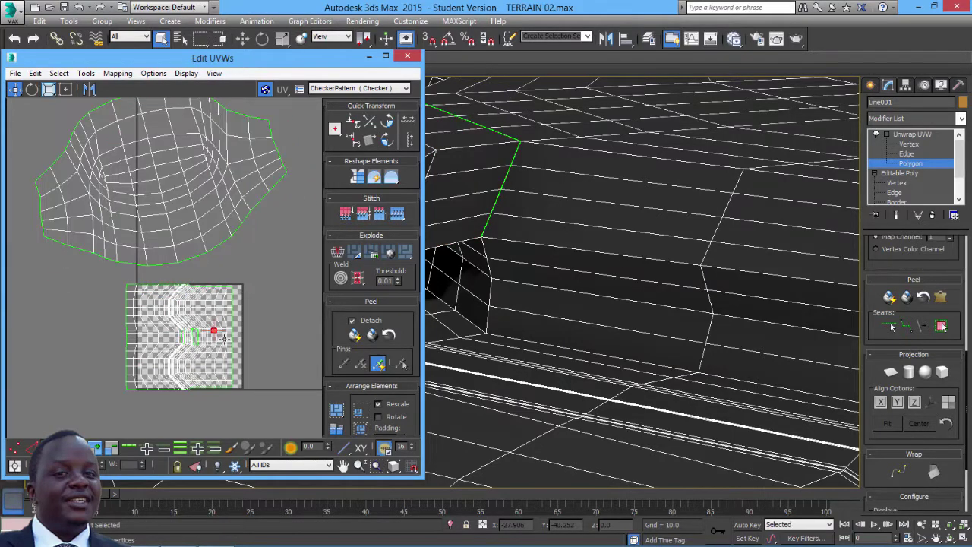
{"action": "left_click", "coordinate": [172, 369]}
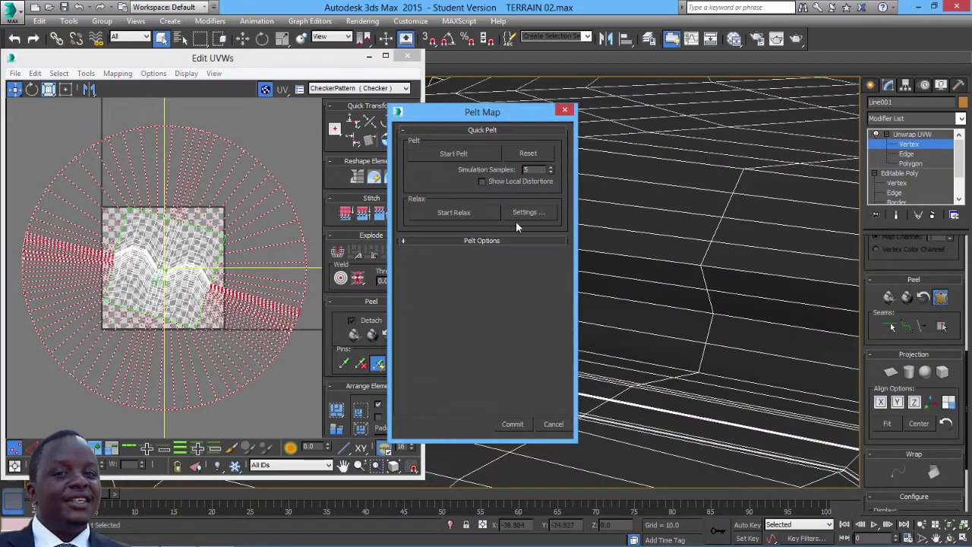
{"action": "left_click", "coordinate": [463, 155]}
{"action": "left_click", "coordinate": [173, 267]}
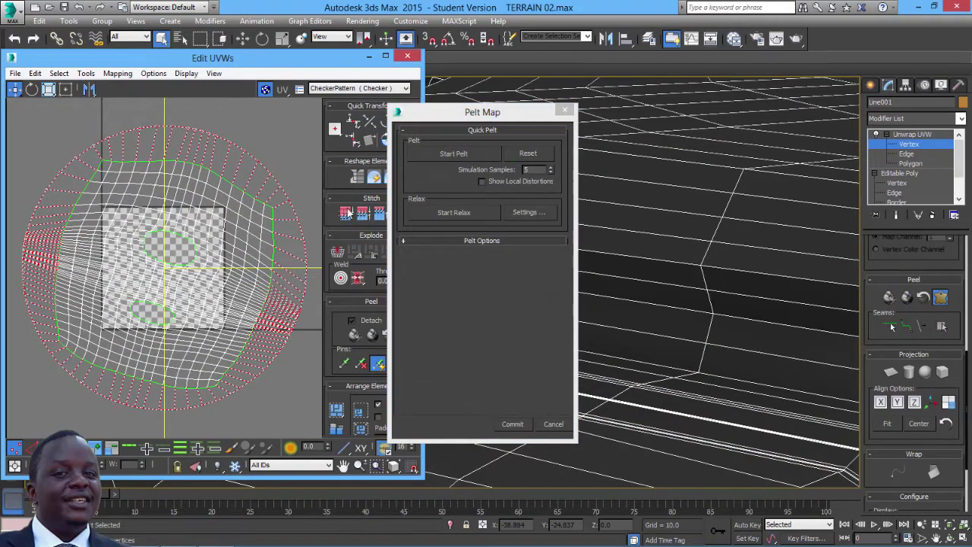
{"action": "left_click", "coordinate": [462, 155]}
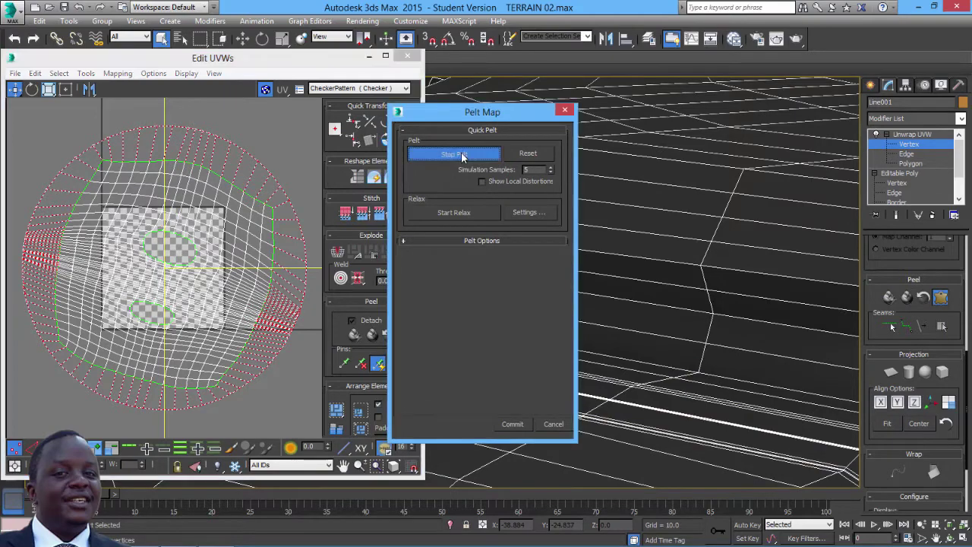
{"action": "left_click", "coordinate": [512, 424]}
- Move the terrain's UV shell clear of the hill's shell, then select all UVs and pack them into the tile
{"action": "scroll", "coordinate": [246, 307], "scroll_direction": "down", "scroll_amount": 3}
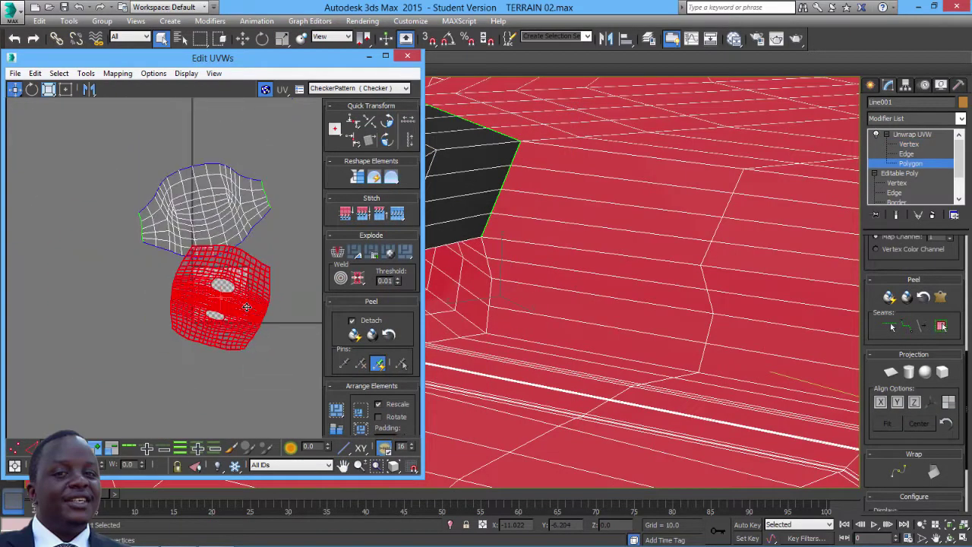
{"action": "left_click_drag", "start_coordinate": [249, 299], "coordinate": [225, 325]}
{"action": "key", "text": "ctrl+a"}
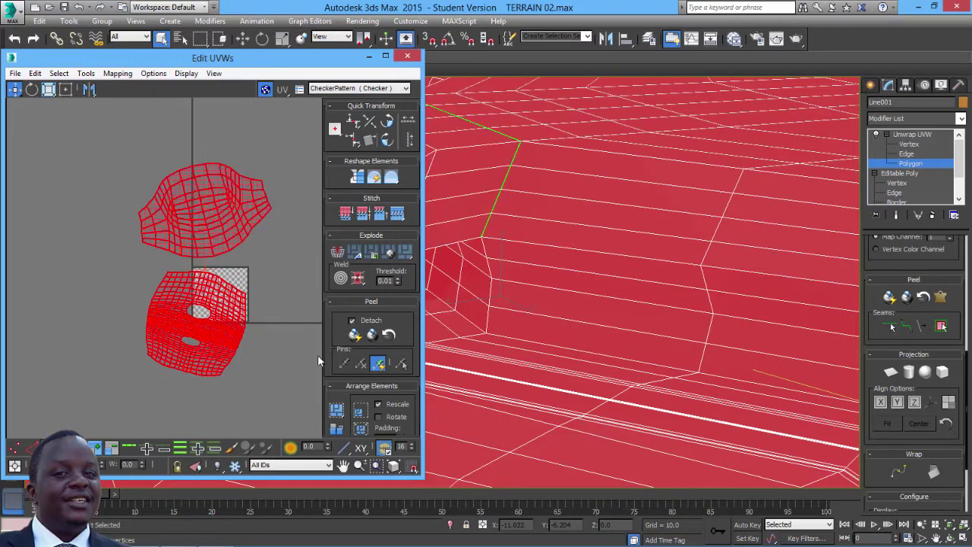
{"action": "left_click", "coordinate": [338, 415]}
- Rotate the large terrain UV shell about 14 degrees to level it, and nudge it inward within the tile
{"action": "scroll", "coordinate": [240, 327], "scroll_direction": "up", "scroll_amount": 5}
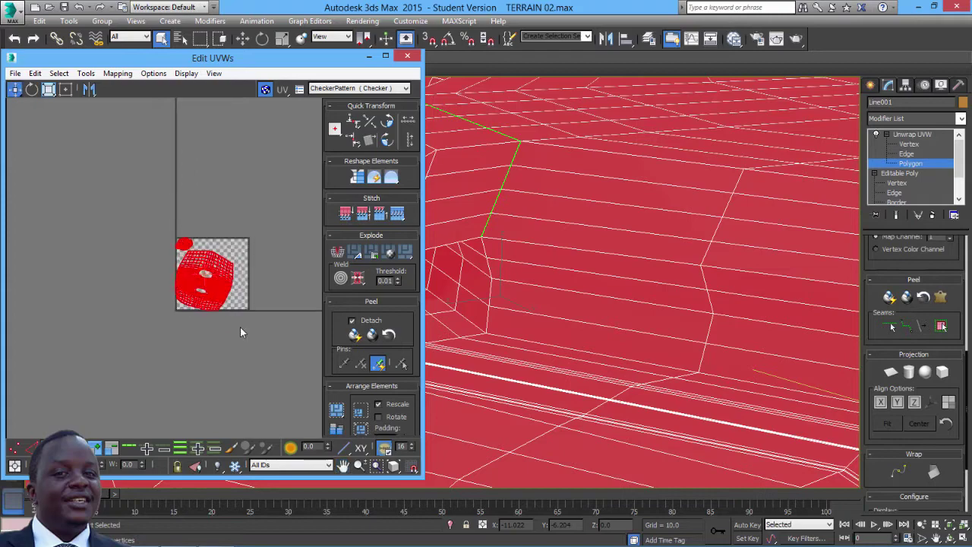
{"action": "middle_click_drag", "start_coordinate": [235, 321], "coordinate": [219, 356]}
{"action": "scroll", "coordinate": [222, 348], "scroll_direction": "up", "scroll_amount": 3}
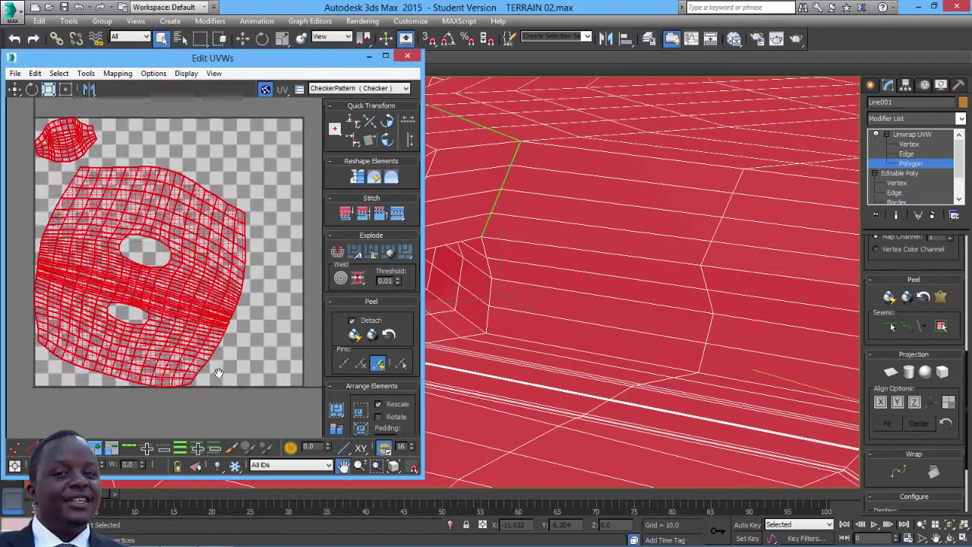
{"action": "scroll", "coordinate": [186, 244], "scroll_direction": "down", "scroll_amount": 1}
{"action": "left_click", "coordinate": [31, 89]}
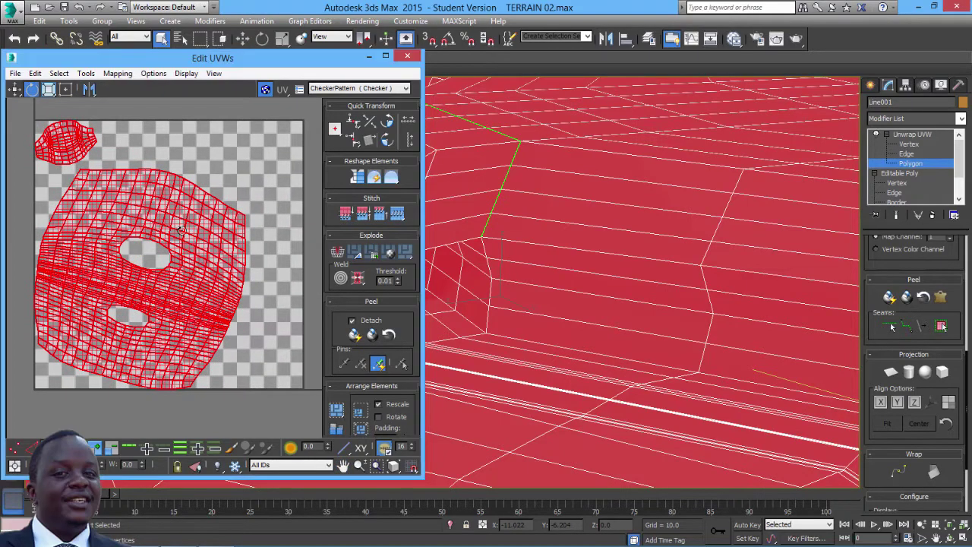
{"action": "left_click", "coordinate": [206, 224]}
{"action": "left_click", "coordinate": [212, 239]}
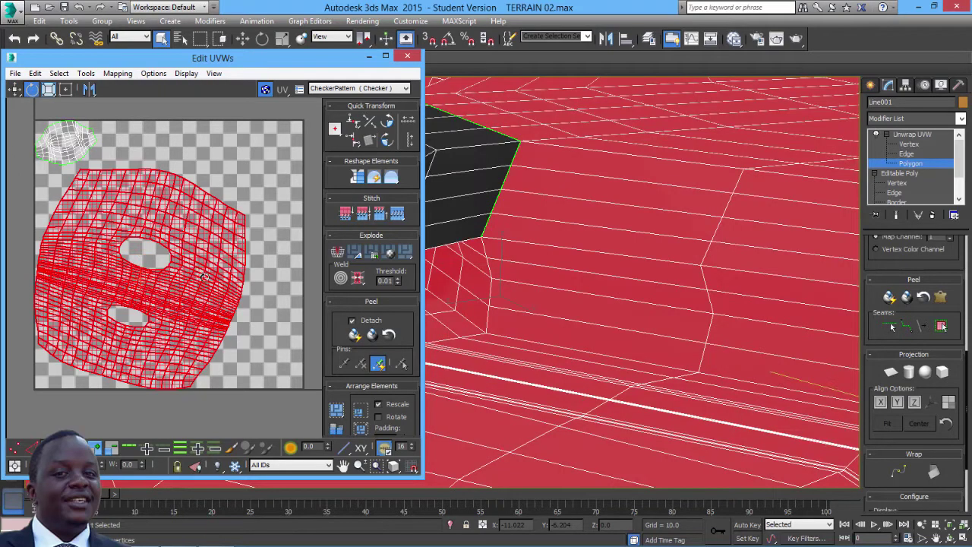
{"action": "mouse_move", "coordinate": [205, 277]}
{"action": "left_mouse_down"}
{"action": "mouse_move", "coordinate": [201, 289]}
{"action": "mouse_move", "coordinate": [199, 273]}
{"action": "left_mouse_up"}
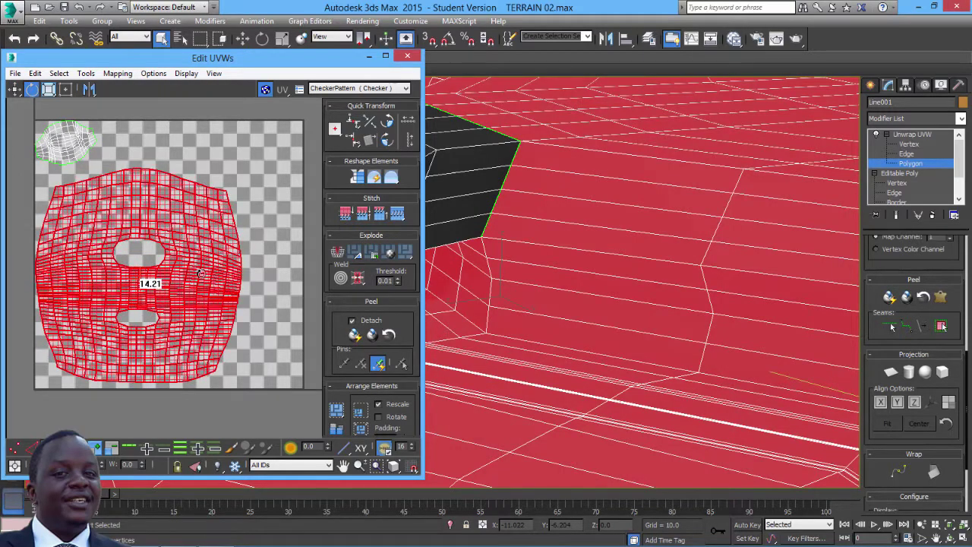
{"action": "left_click", "coordinate": [14, 89]}
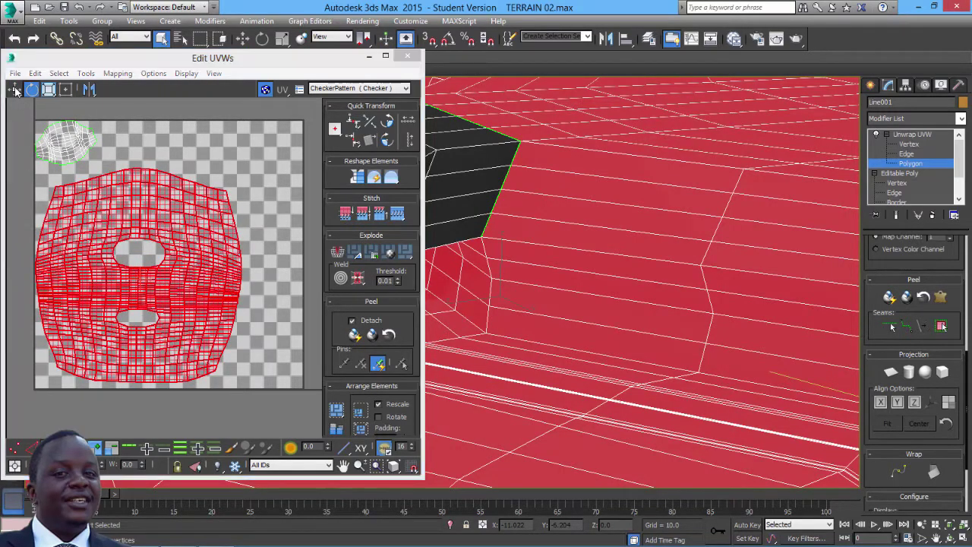
{"action": "left_click_drag", "start_coordinate": [172, 258], "coordinate": [175, 260]}
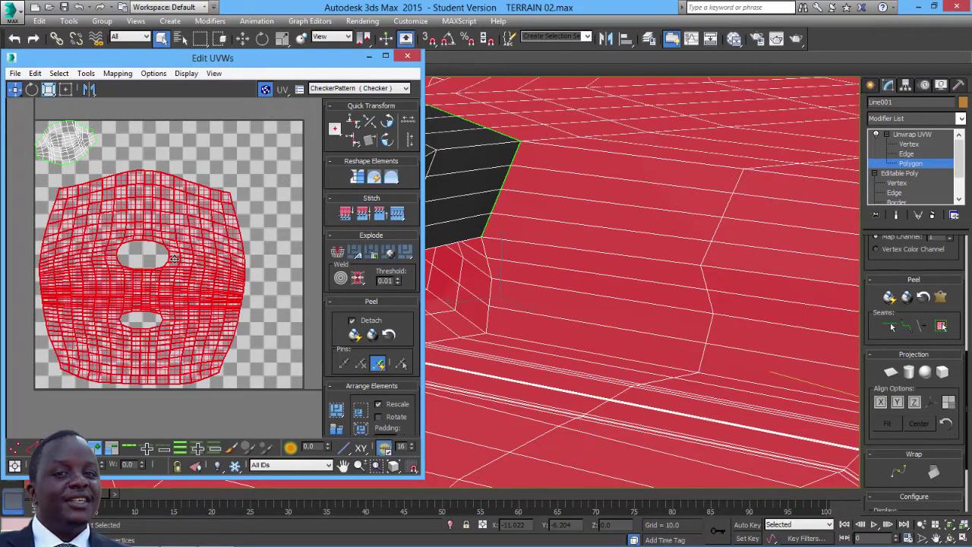
- Move the small hill UV shell to the tile's upper right corner and rotate it until level
{"action": "left_click_drag", "start_coordinate": [72, 139], "coordinate": [256, 155]}
{"action": "left_click", "coordinate": [32, 89]}
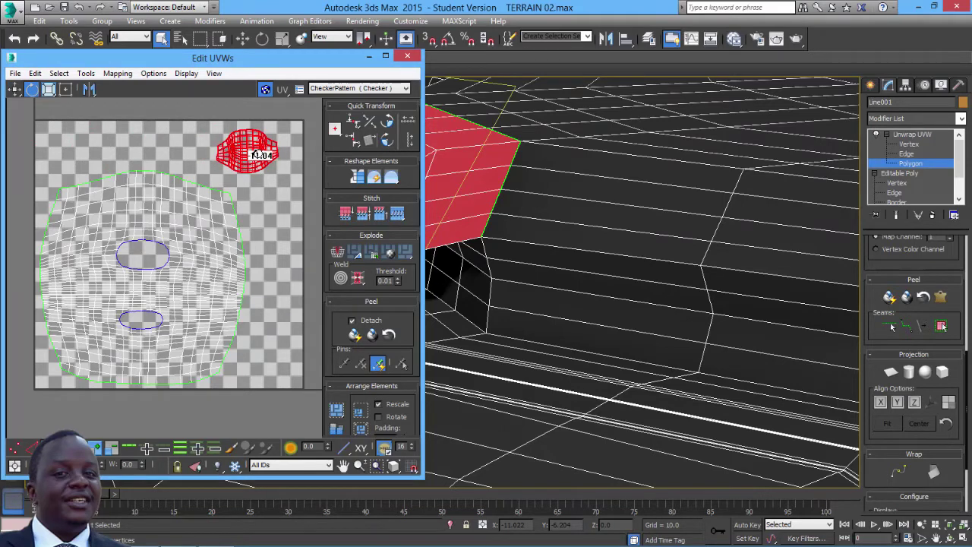
{"action": "left_click_drag", "start_coordinate": [256, 154], "coordinate": [255, 156]}
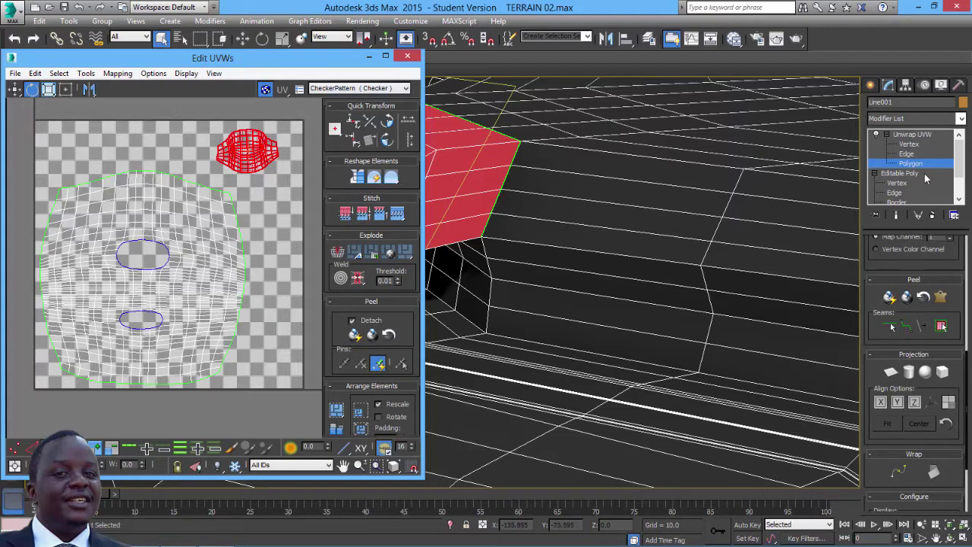
- Leave polygon selection, display the CheckerPattern on the terrain and examine the hill and tunnel for texture distortion
{"action": "left_click", "coordinate": [915, 134]}
{"action": "left_click", "coordinate": [363, 91]}
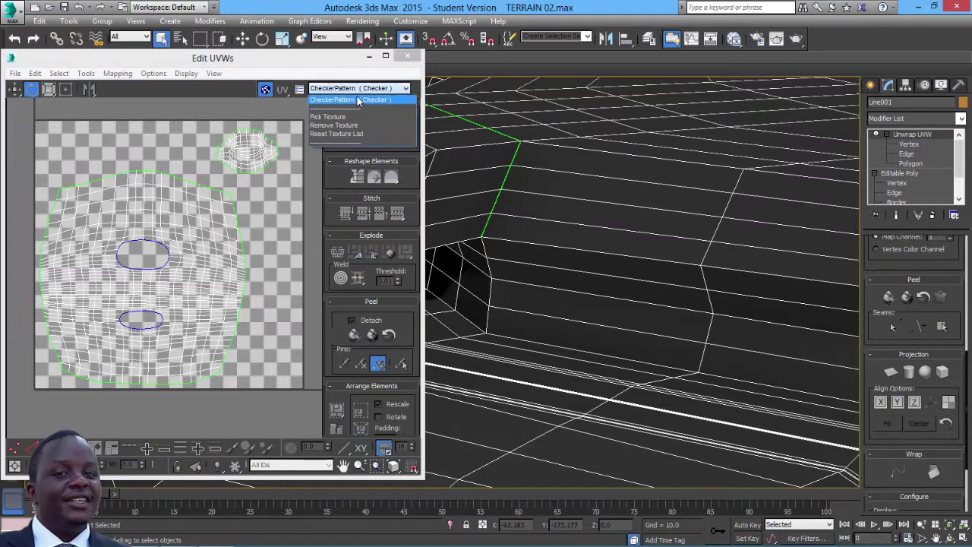
{"action": "left_click", "coordinate": [359, 102]}
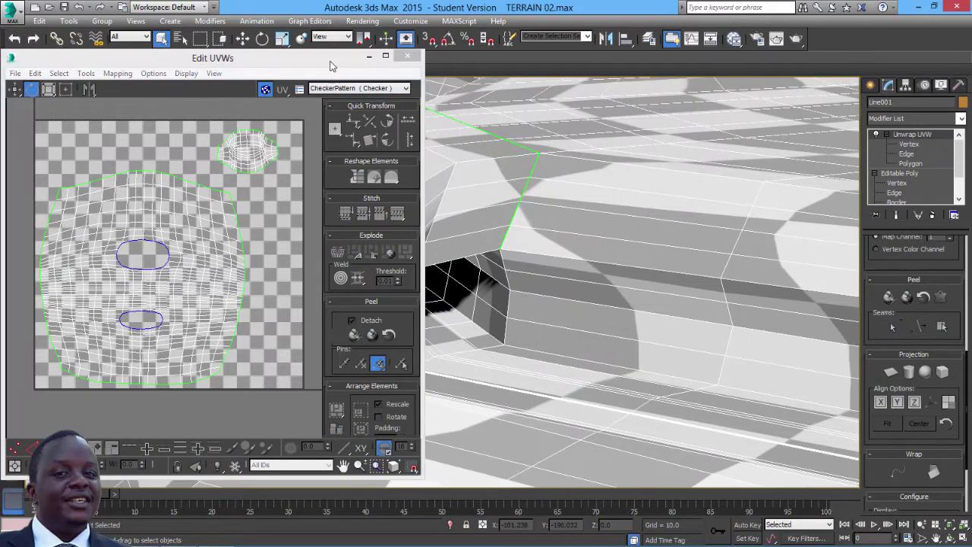
{"action": "left_click_drag", "start_coordinate": [330, 66], "coordinate": [481, 384]}
{"action": "scroll", "coordinate": [514, 187], "scroll_direction": "down", "scroll_amount": 5}
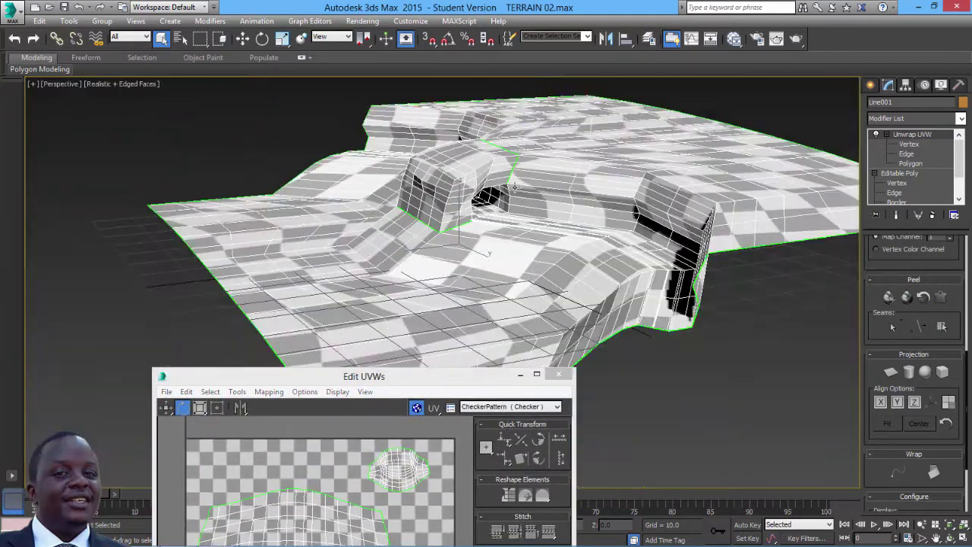
{"action": "scroll", "coordinate": [515, 186], "scroll_direction": "up", "scroll_amount": 4}
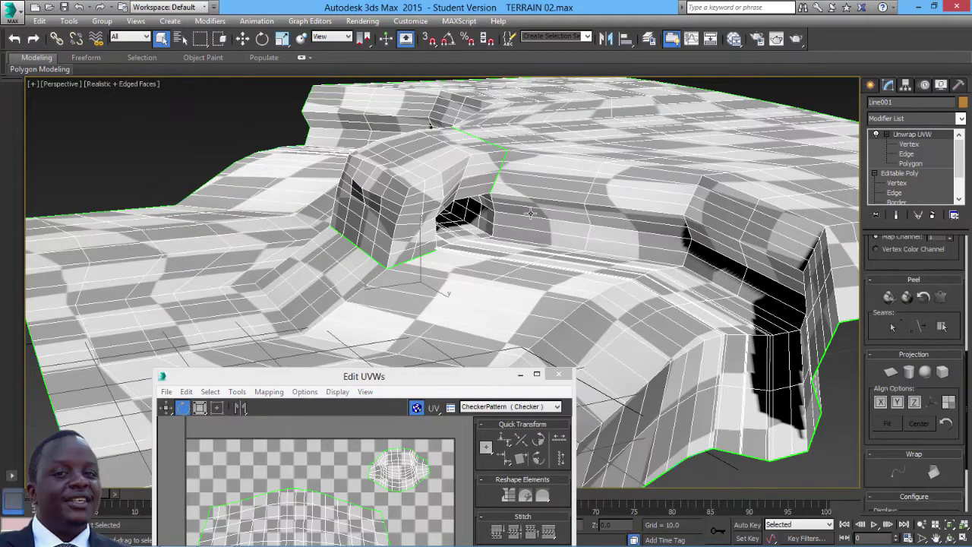
{"action": "middle_click_drag", "start_coordinate": [514, 225], "coordinate": [477, 228], "text": "alt"}
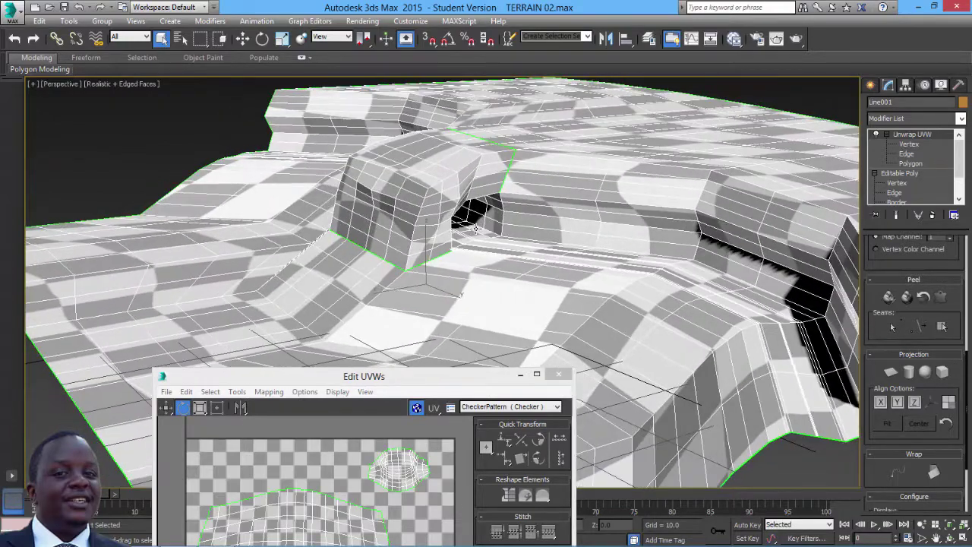
- Close the Edit UVWs window and convert the unwrapped terrain to an Editable Poly
{"action": "left_click", "coordinate": [559, 375]}
{"action": "middle_click_drag", "start_coordinate": [514, 293], "coordinate": [511, 251], "text": "alt"}
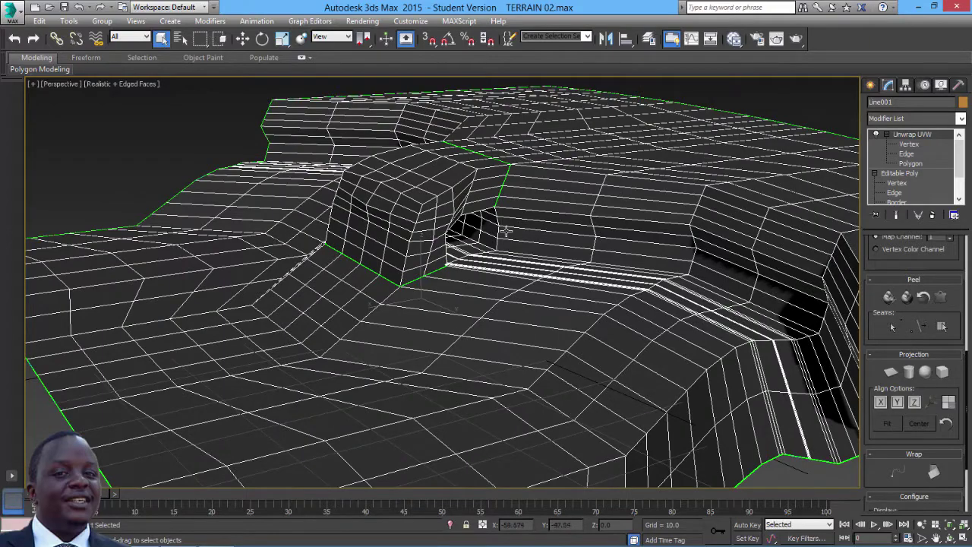
{"action": "right_click", "coordinate": [524, 210]}
{"action": "mouse_move", "coordinate": [572, 362]}
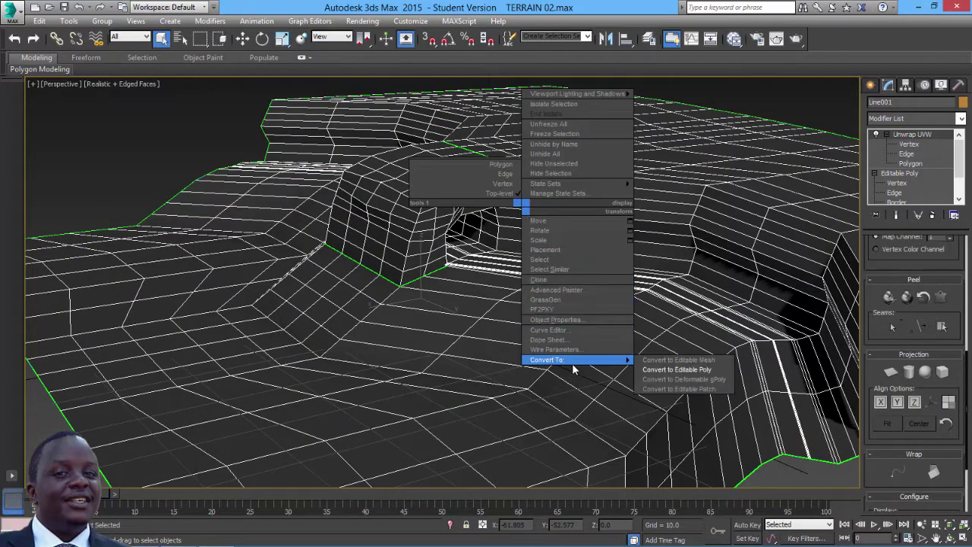
{"action": "left_click", "coordinate": [660, 370]}
- Add a MeshSmooth modifier to the terrain and set its subdivision iterations to 3
{"action": "scroll", "coordinate": [545, 336], "scroll_direction": "up", "scroll_amount": 8}
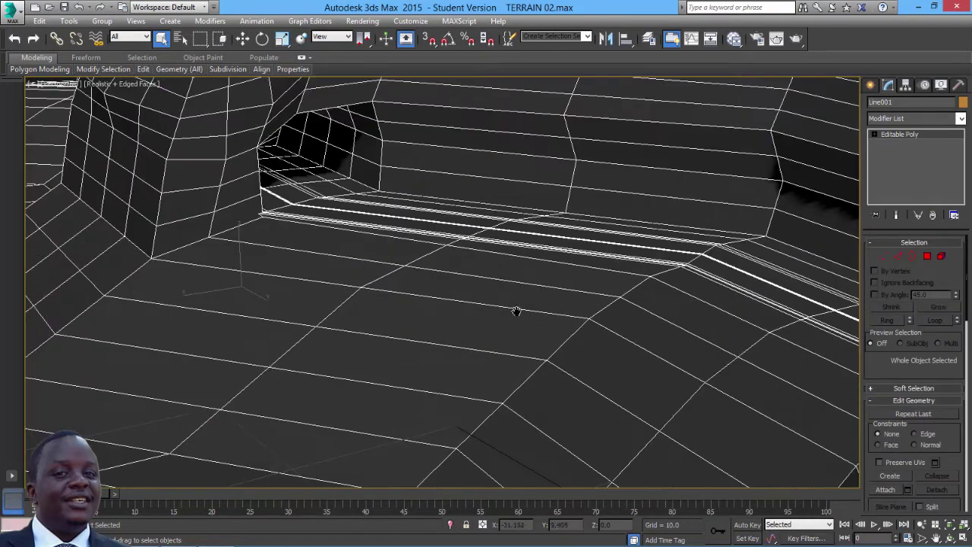
{"action": "middle_click_drag", "start_coordinate": [516, 358], "coordinate": [590, 344]}
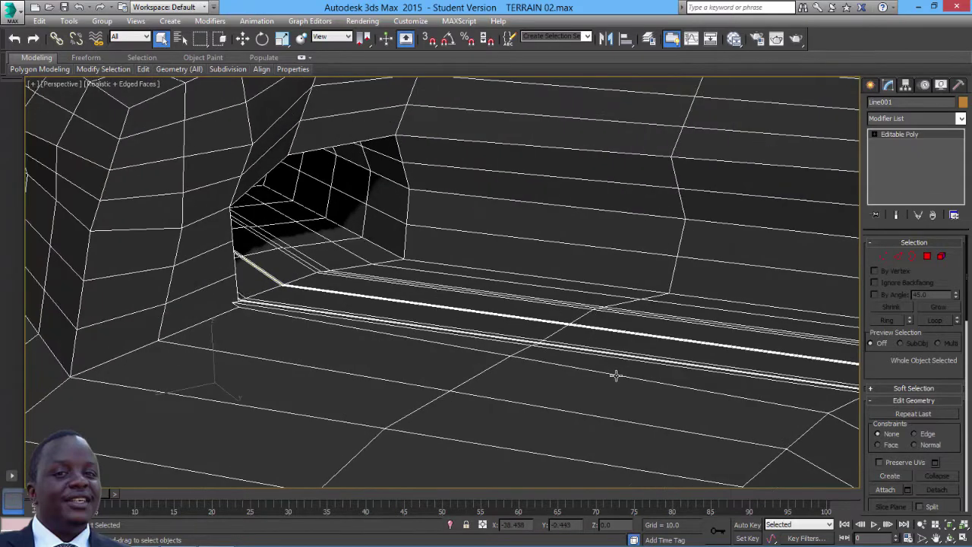
{"action": "left_click", "coordinate": [224, 23]}
{"action": "mouse_move", "coordinate": [237, 228]}
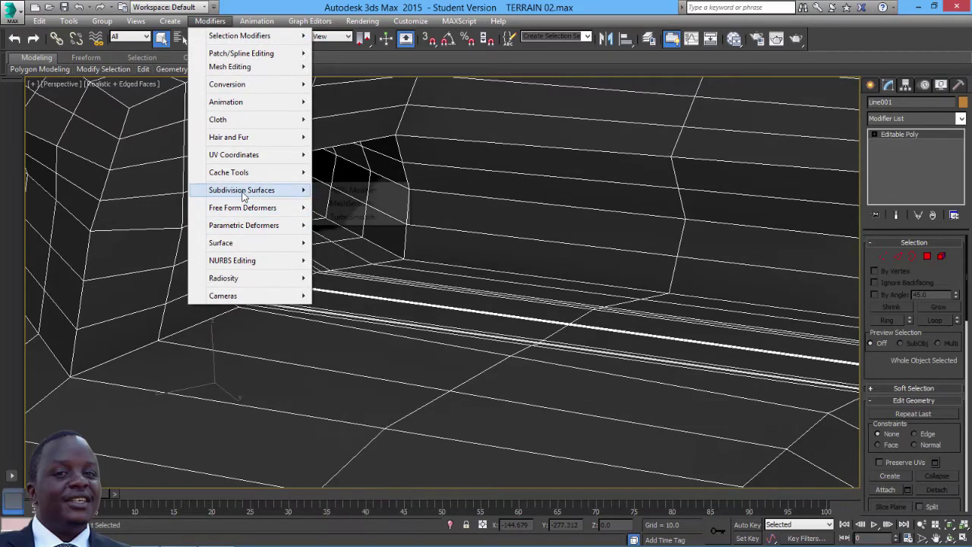
{"action": "mouse_move", "coordinate": [245, 192]}
{"action": "left_click", "coordinate": [349, 204]}
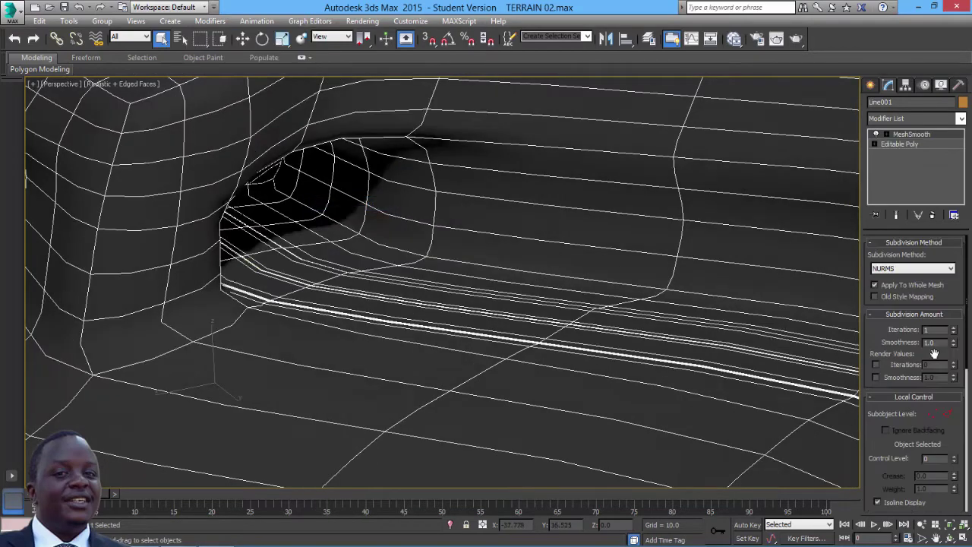
{"action": "left_click", "coordinate": [954, 326]}
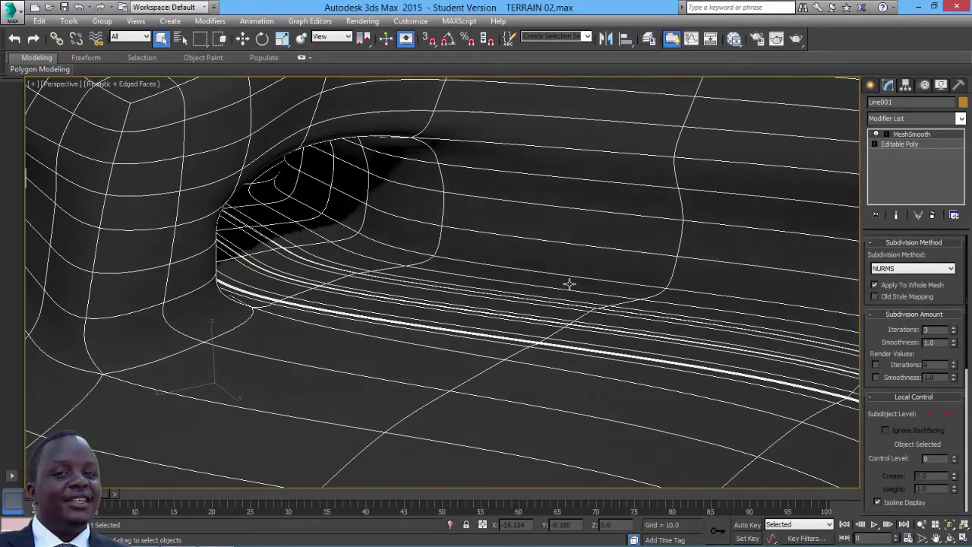
- Deselect the terrain, switch off Edged Faces in the perspective view and examine the smoothed road and tunnel entrance
{"action": "middle_click_drag", "start_coordinate": [569, 284], "coordinate": [583, 306], "text": "alt"}
{"action": "left_click", "coordinate": [276, 182]}
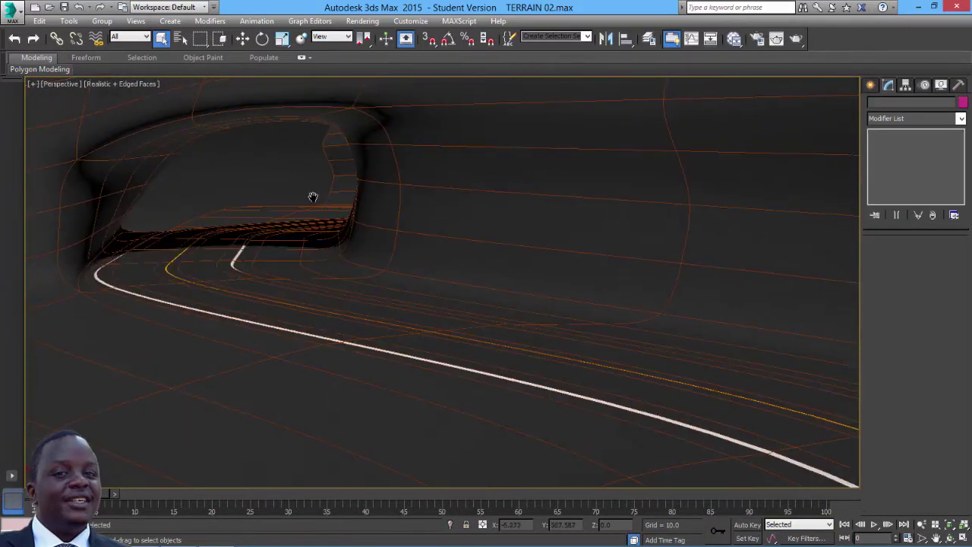
{"action": "middle_click_drag", "start_coordinate": [310, 197], "coordinate": [299, 199]}
{"action": "left_click", "coordinate": [141, 84]}
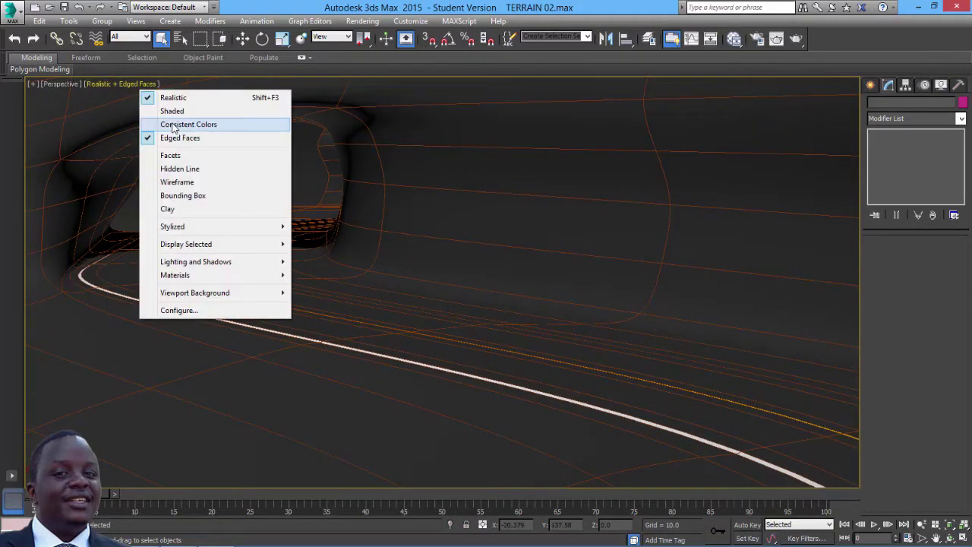
{"action": "left_click", "coordinate": [181, 134]}
{"action": "mouse_move", "coordinate": [397, 277]}
{"action": "middle_mouse_down"}
{"action": "mouse_move", "coordinate": [464, 265]}
{"action": "mouse_move", "coordinate": [526, 327]}
{"action": "middle_mouse_up"}
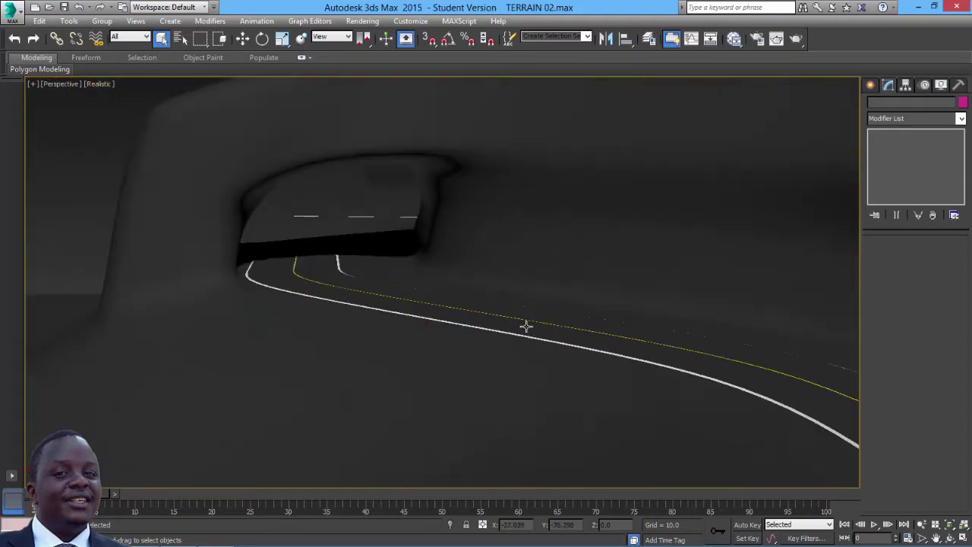
{"action": "left_click", "coordinate": [950, 538]}
{"action": "left_click_drag", "start_coordinate": [434, 322], "coordinate": [382, 344]}
{"action": "left_click_drag", "start_coordinate": [444, 249], "coordinate": [425, 295]}
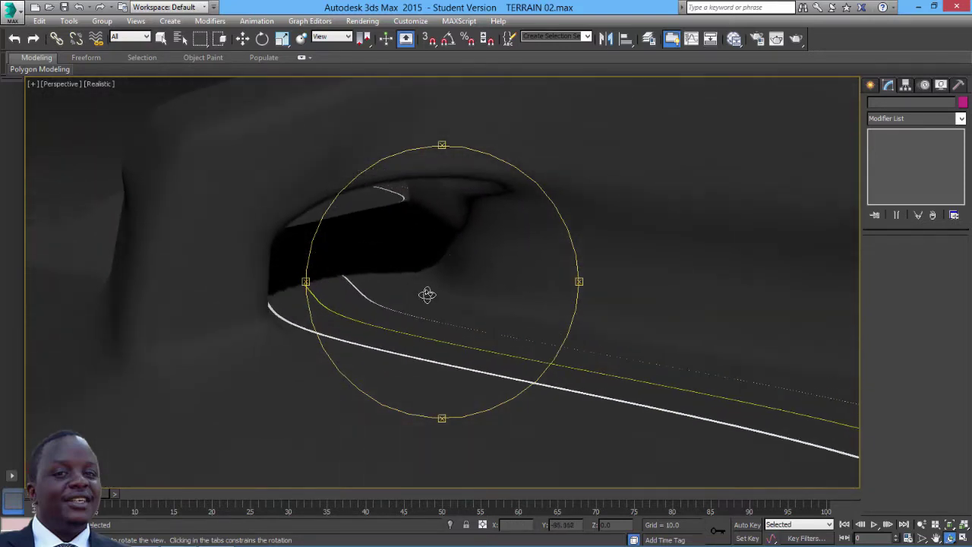
{"action": "mouse_move", "coordinate": [494, 289]}
{"action": "left_mouse_down"}
{"action": "mouse_move", "coordinate": [480, 299]}
{"action": "mouse_move", "coordinate": [496, 300]}
{"action": "left_mouse_up"}
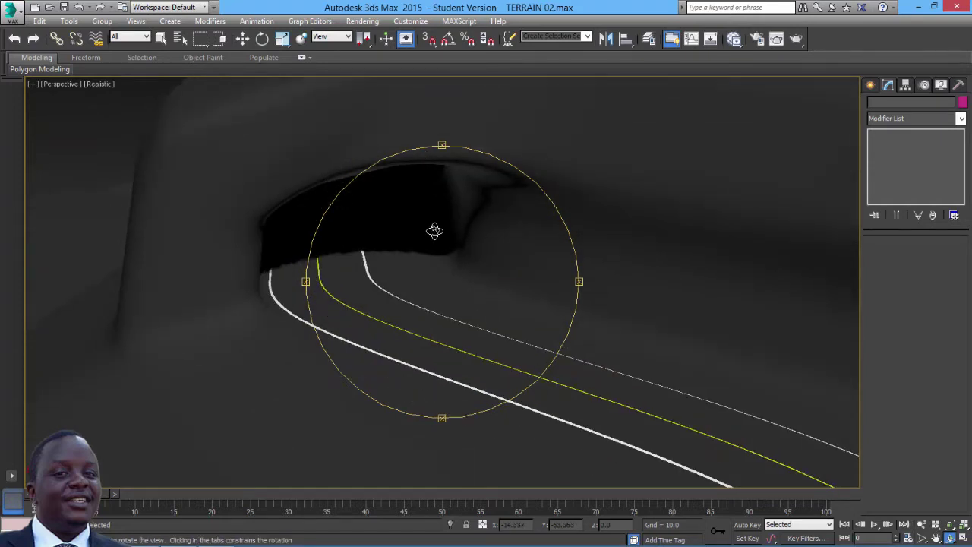
- Open the Slate Material Editor and display the parameters of the dark Material #25
{"action": "key", "text": "m"}
{"action": "left_click", "coordinate": [683, 219]}
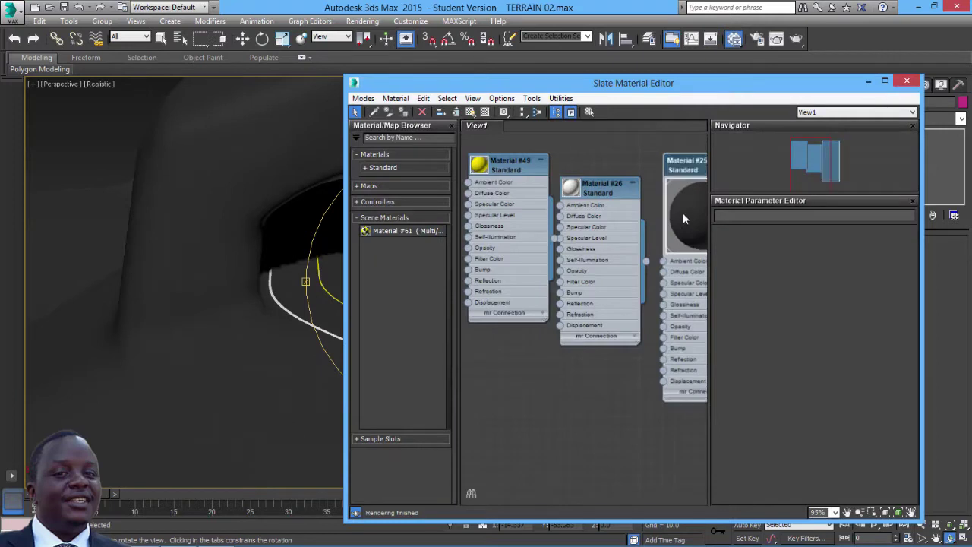
{"action": "left_click_drag", "start_coordinate": [624, 89], "coordinate": [517, 89]}
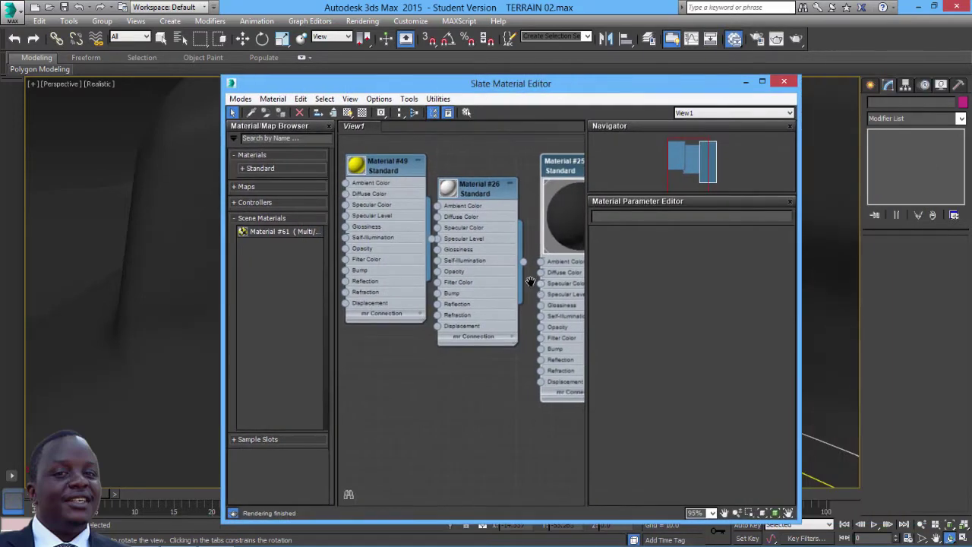
{"action": "middle_click_drag", "start_coordinate": [531, 281], "coordinate": [524, 308]}
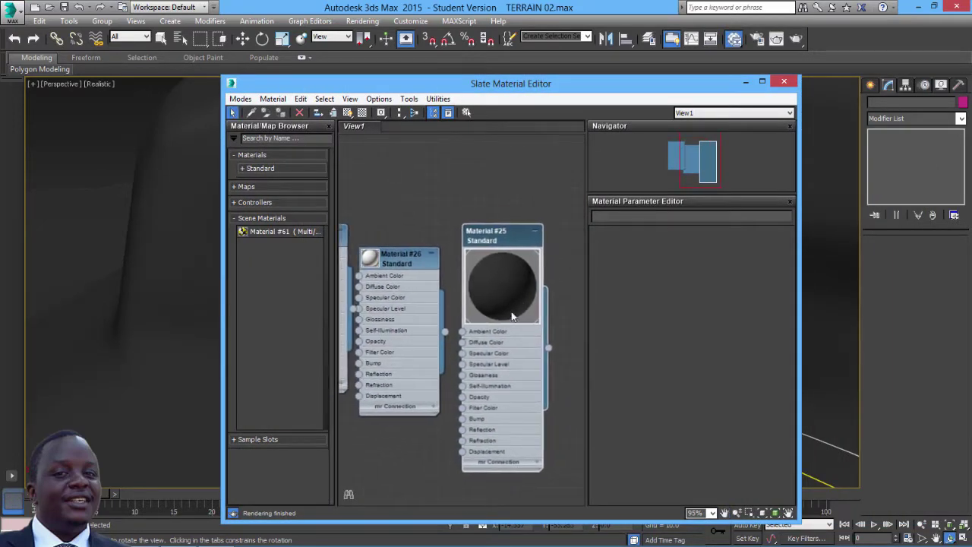
{"action": "double_click", "coordinate": [487, 241]}
- Add a Bitmap map node that loads the TARMAC image from the images folder
{"action": "right_click", "coordinate": [418, 186]}
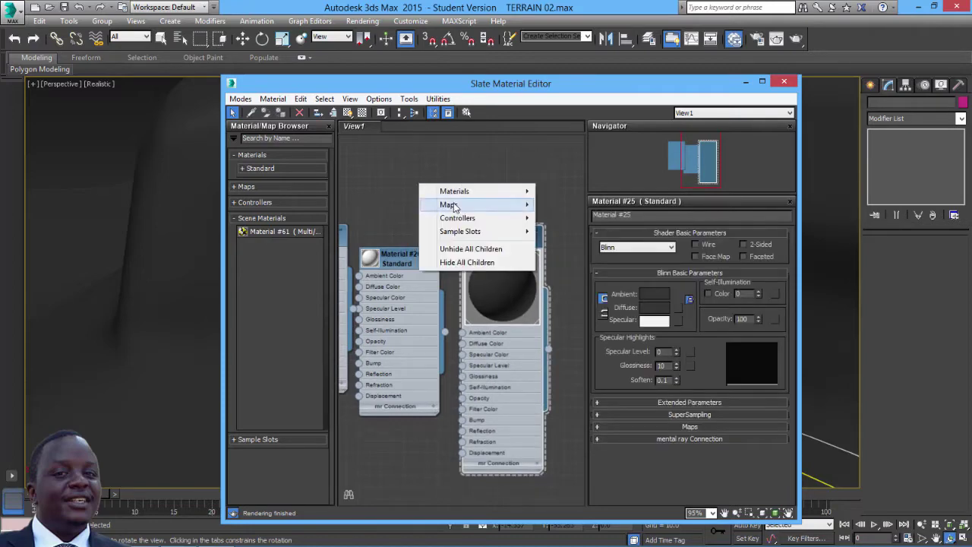
{"action": "mouse_move", "coordinate": [463, 206]}
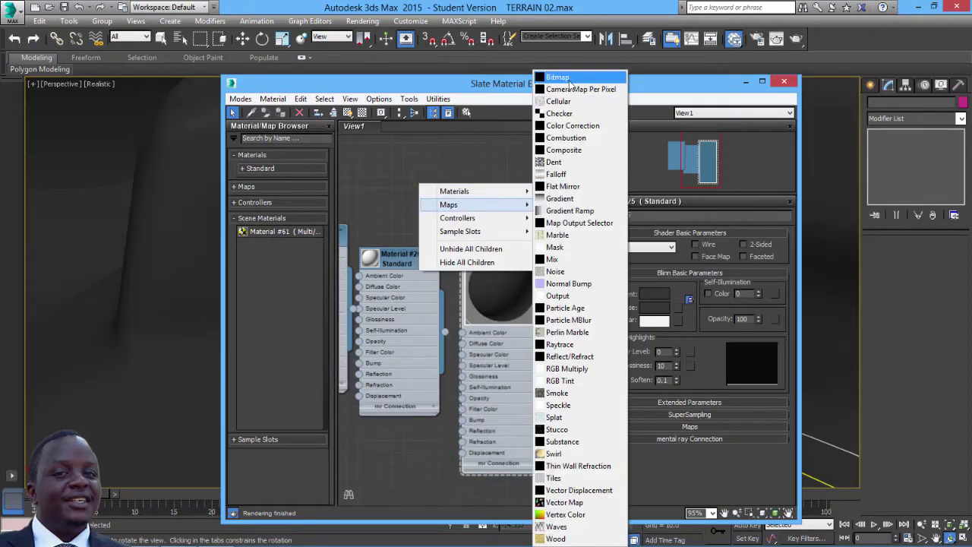
{"action": "left_click", "coordinate": [570, 73]}
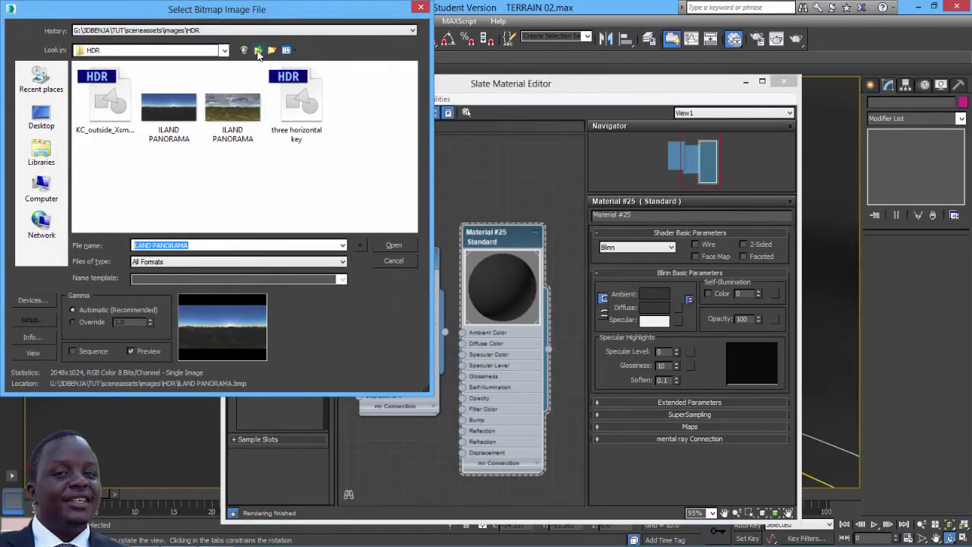
{"action": "left_click", "coordinate": [258, 50]}
{"action": "left_click_drag", "start_coordinate": [412, 127], "coordinate": [412, 214]}
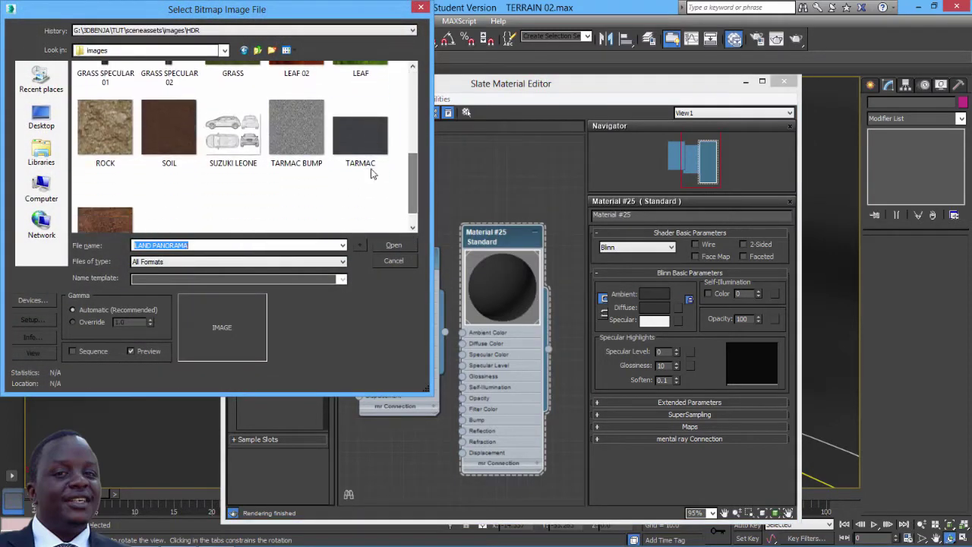
{"action": "left_click", "coordinate": [360, 135]}
{"action": "left_click", "coordinate": [417, 264]}
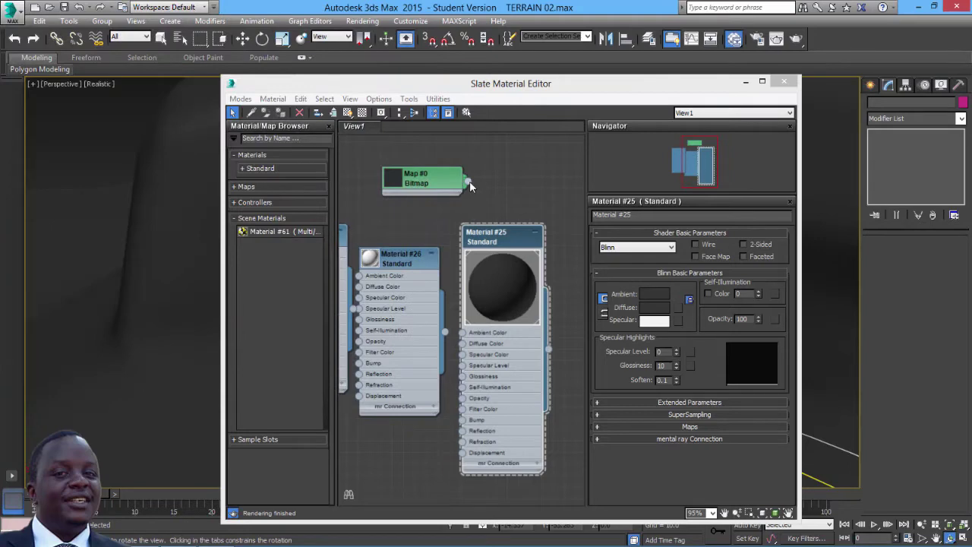
- Connect the TARMAC bitmap to the Diffuse Color of Material #25, moving the material node clear for the link
{"action": "left_click_drag", "start_coordinate": [468, 184], "coordinate": [442, 243]}
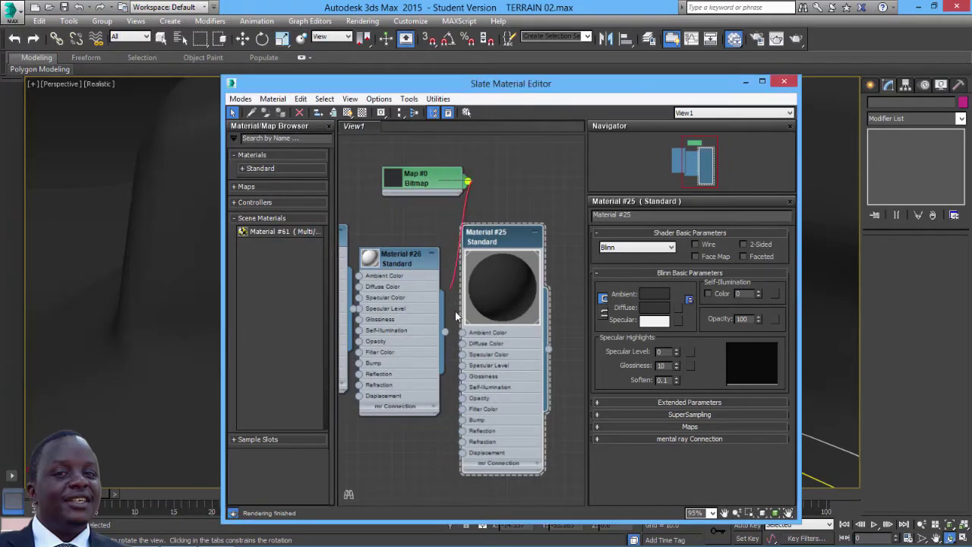
{"action": "left_click_drag", "start_coordinate": [456, 315], "coordinate": [463, 332]}
{"action": "left_click_drag", "start_coordinate": [493, 239], "coordinate": [527, 193]}
{"action": "left_click_drag", "start_coordinate": [488, 304], "coordinate": [496, 297]}
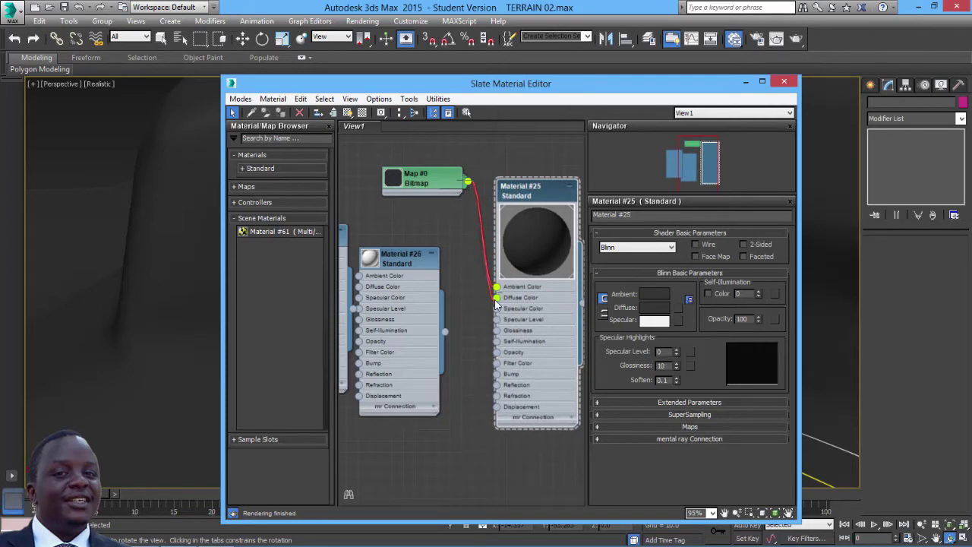
- Show the TARMAC map on Material #25 in the viewport and check the texture's scale around the tunnel
{"action": "left_click", "coordinate": [424, 183]}
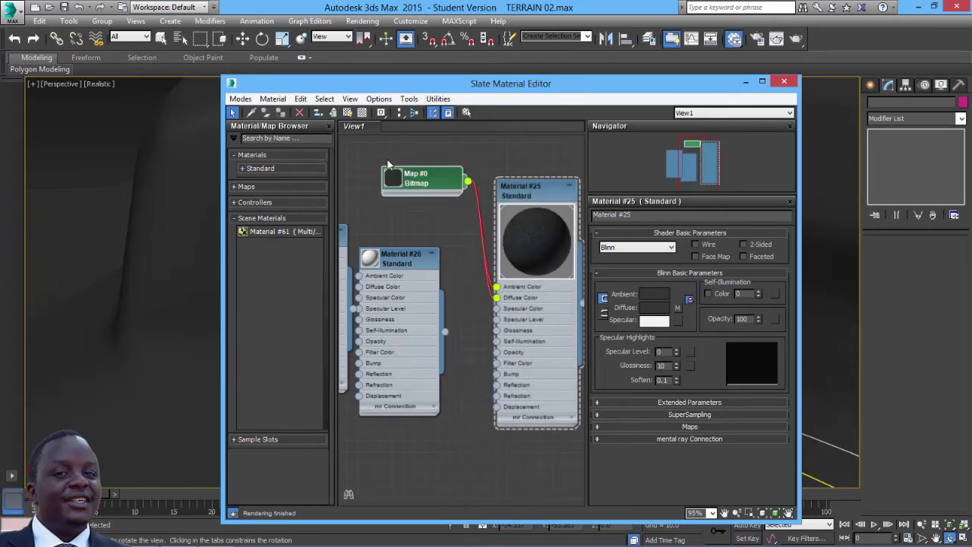
{"action": "left_click", "coordinate": [362, 112]}
{"action": "left_click", "coordinate": [367, 129]}
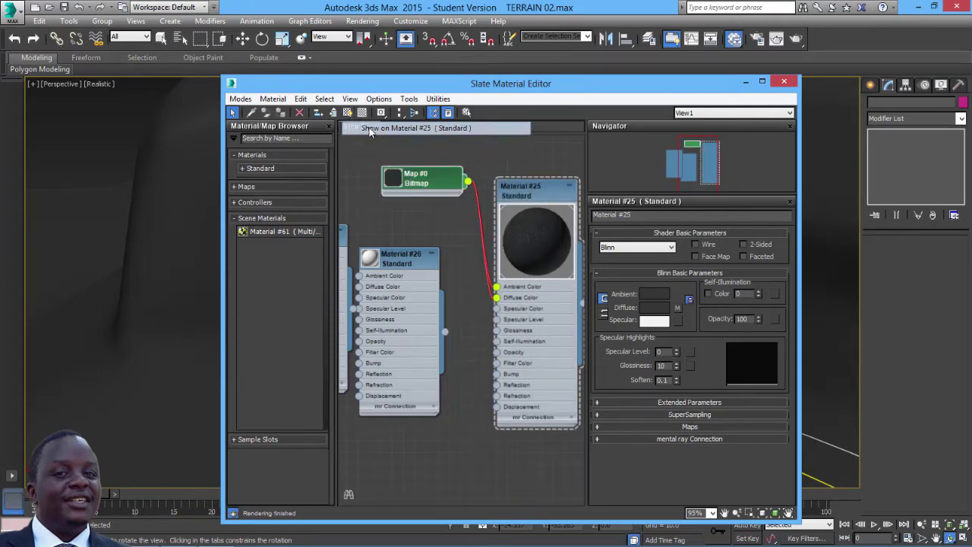
{"action": "left_click_drag", "start_coordinate": [430, 89], "coordinate": [662, 141]}
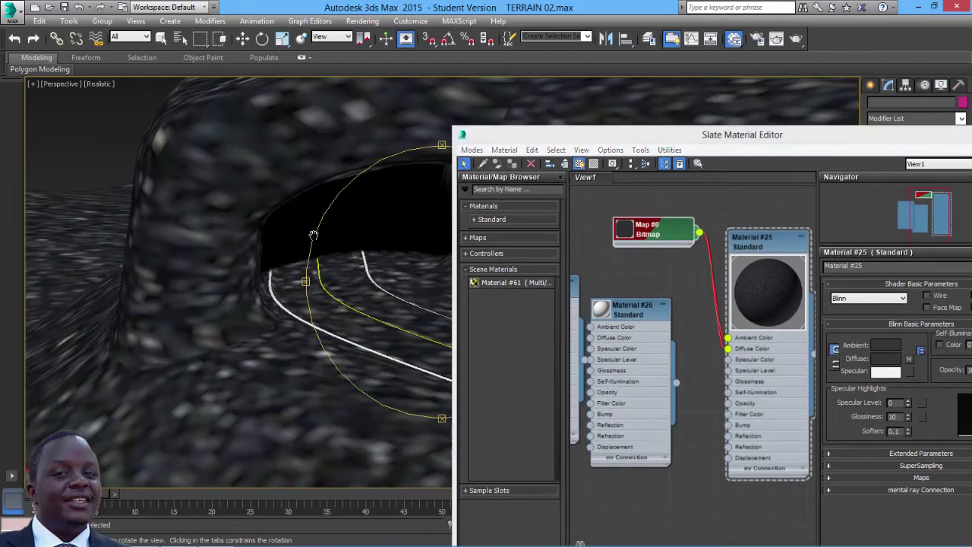
{"action": "left_click_drag", "start_coordinate": [367, 235], "coordinate": [401, 325]}
{"action": "middle_click_drag", "start_coordinate": [401, 325], "coordinate": [355, 333]}
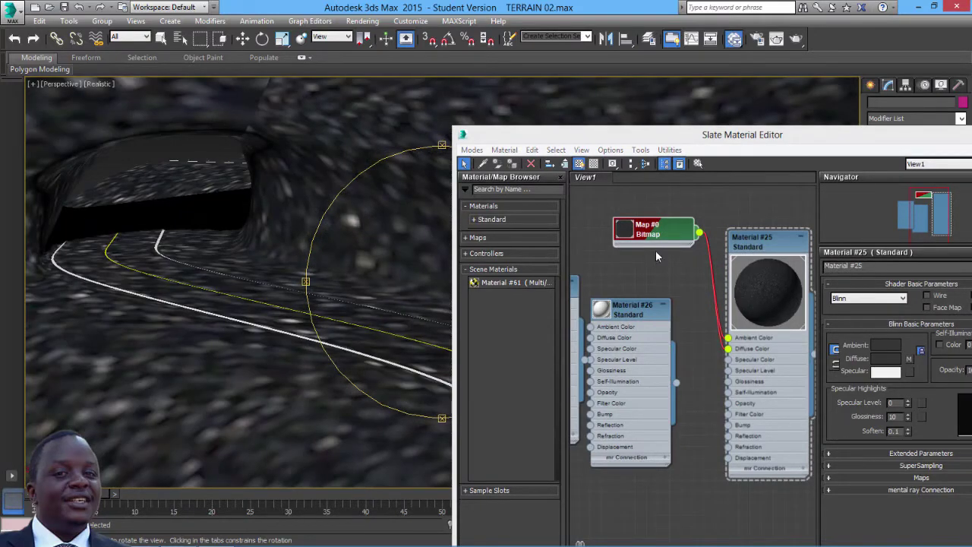
- Set the TARMAC bitmap's U and V tiling to 20 and check the road surface up close
{"action": "left_click_drag", "start_coordinate": [747, 144], "coordinate": [500, 98]}
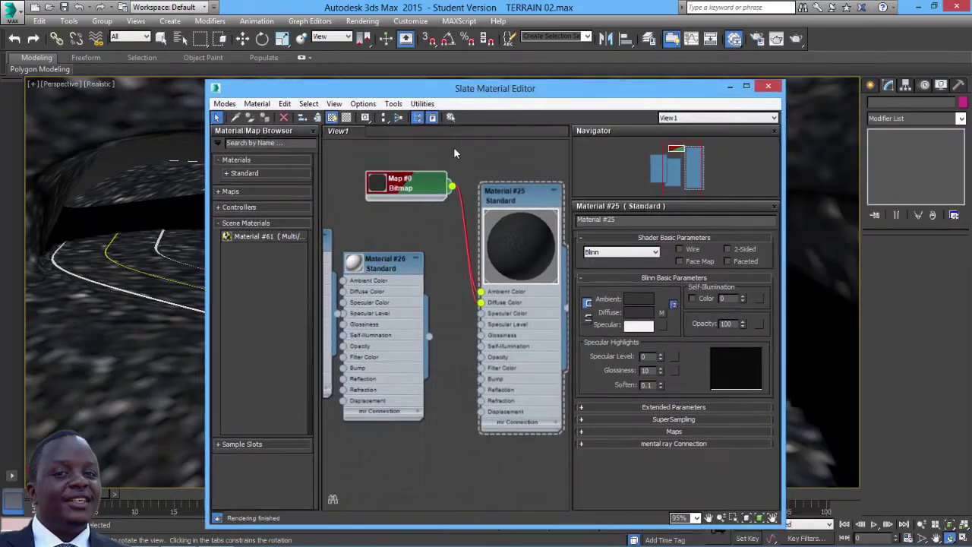
{"action": "double_click", "coordinate": [405, 187]}
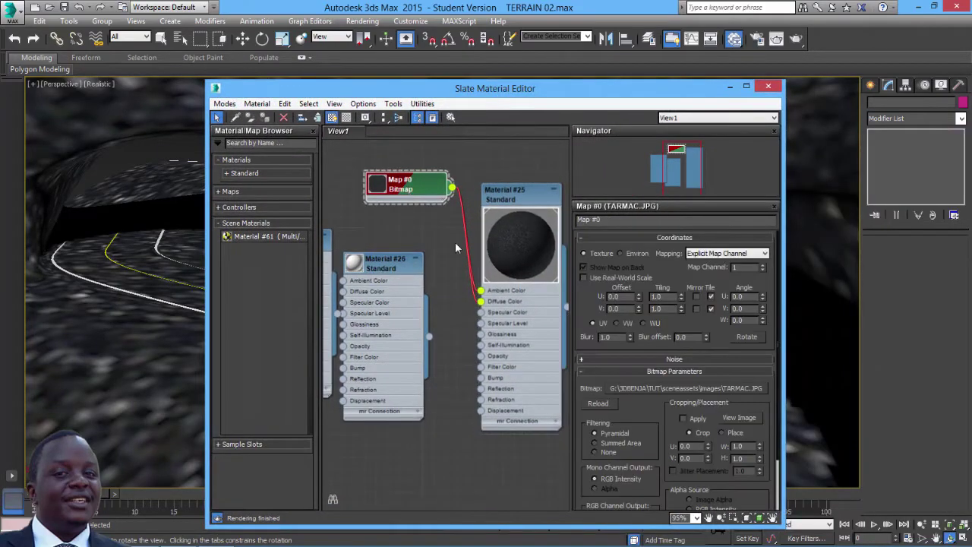
{"action": "double_click", "coordinate": [657, 296]}
{"action": "key", "text": "Tab"}
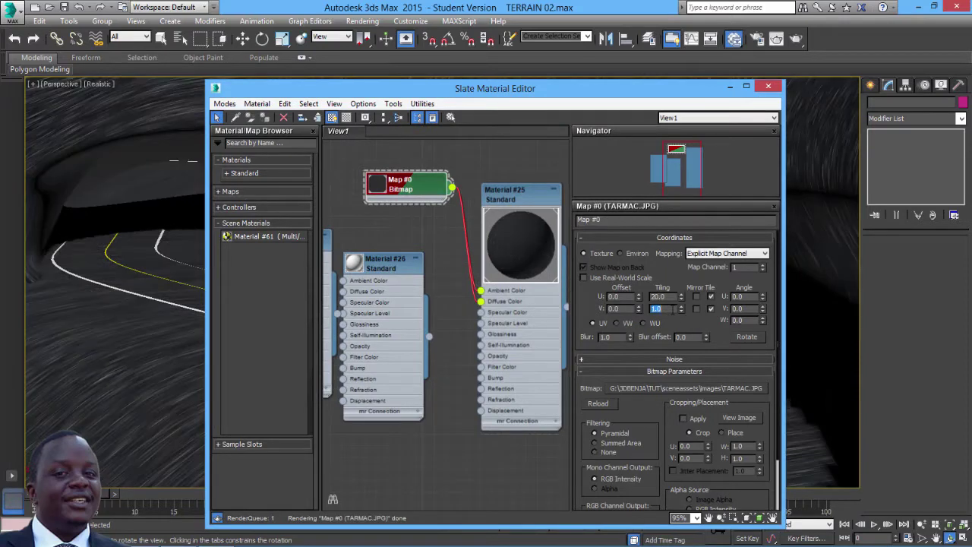
{"action": "key", "text": "Return"}
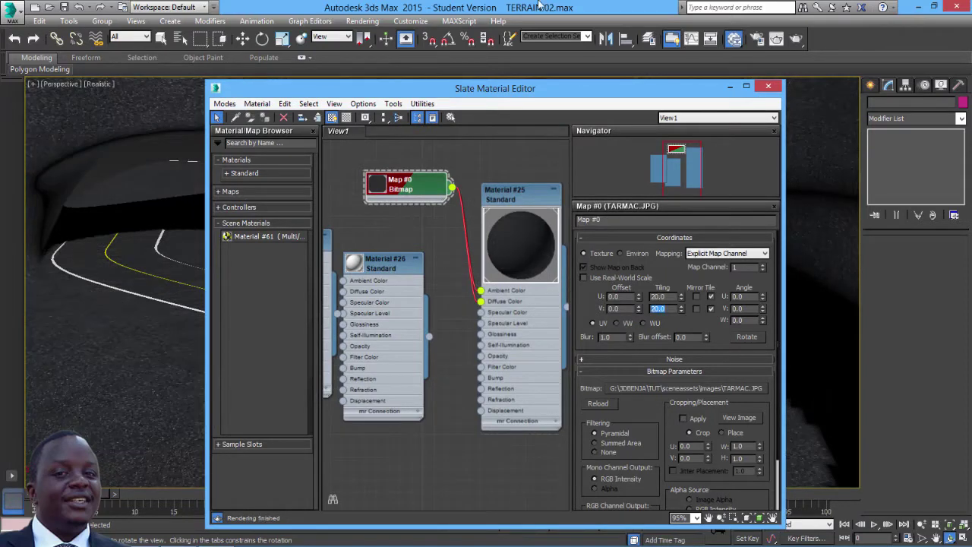
{"action": "left_click_drag", "start_coordinate": [493, 91], "coordinate": [712, 228]}
{"action": "left_click_drag", "start_coordinate": [322, 269], "coordinate": [372, 281]}
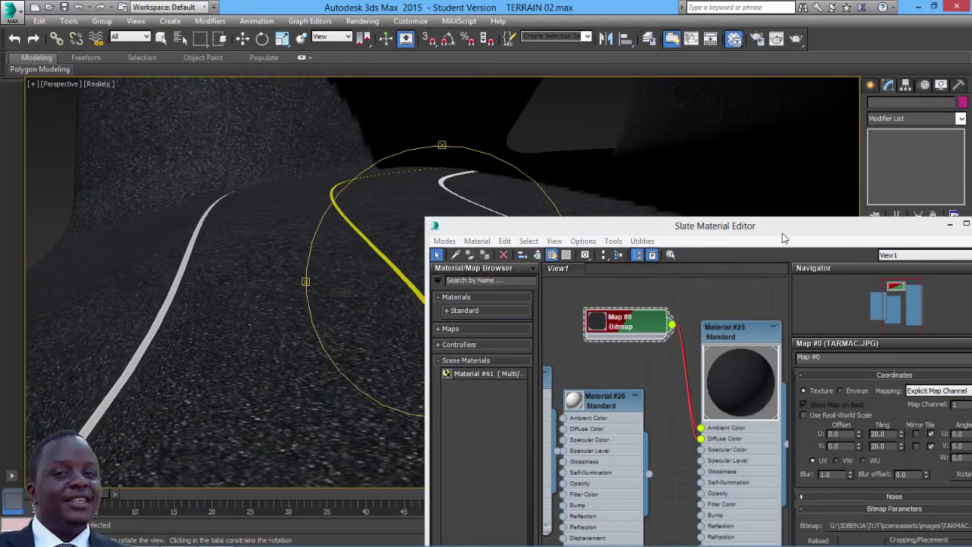
- Set the TARMAC bitmap's U and V tiling to 30, close the Slate Material Editor and review the road surface
{"action": "left_click_drag", "start_coordinate": [783, 234], "coordinate": [540, 123]}
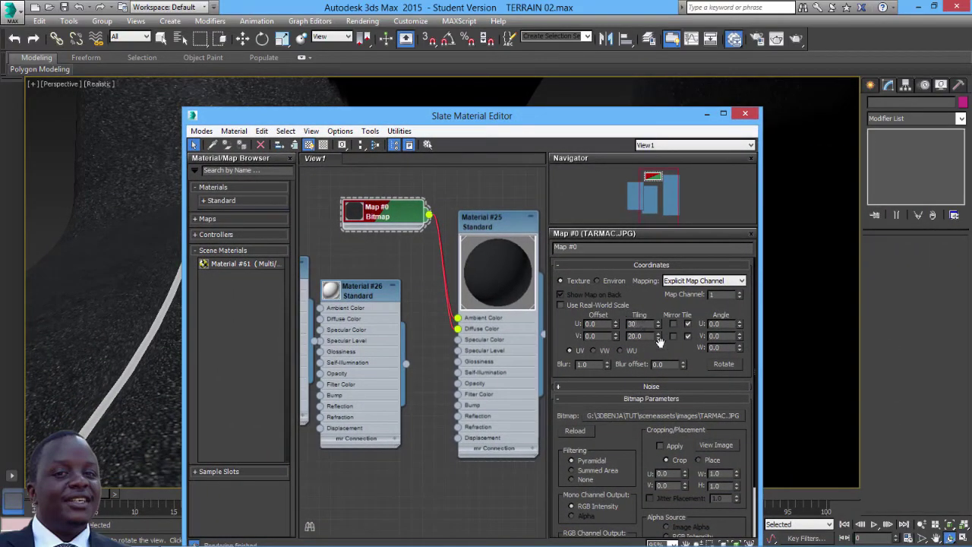
{"action": "key", "text": "Tab"}
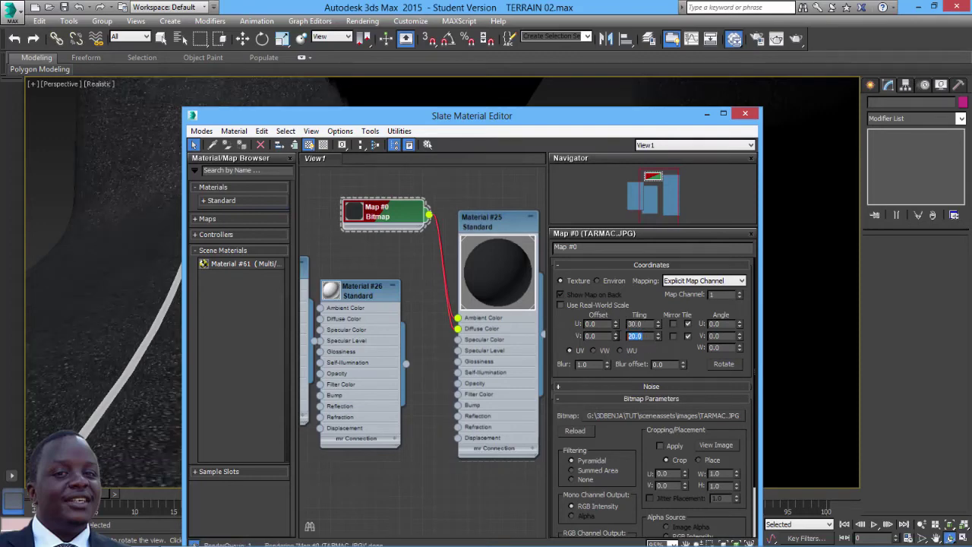
{"action": "type", "text": "30"}
{"action": "key", "text": "Return"}
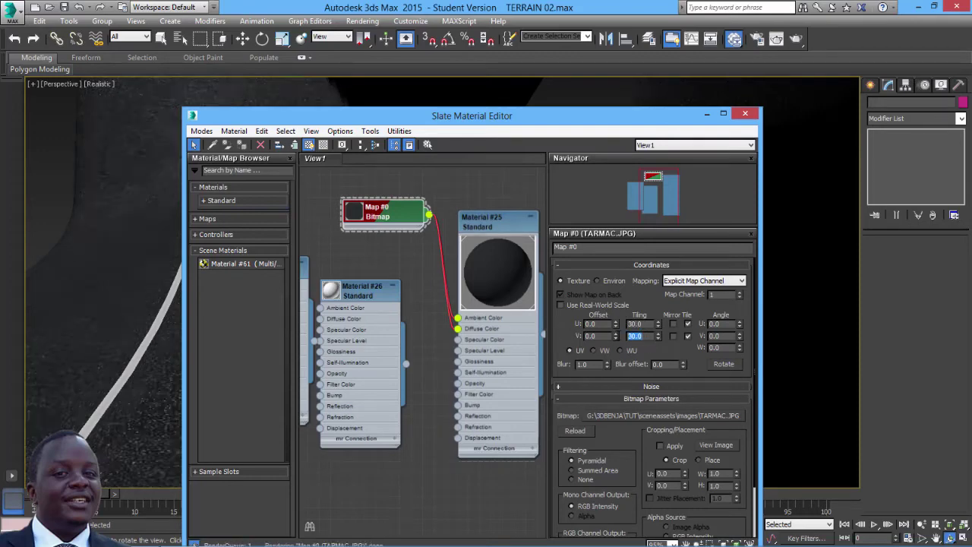
{"action": "left_click_drag", "start_coordinate": [518, 116], "coordinate": [493, 287]}
{"action": "left_click", "coordinate": [717, 287]}
{"action": "mouse_move", "coordinate": [630, 306]}
{"action": "left_mouse_down"}
{"action": "mouse_move", "coordinate": [491, 322]}
{"action": "mouse_move", "coordinate": [608, 329]}
{"action": "mouse_move", "coordinate": [524, 335]}
{"action": "mouse_move", "coordinate": [560, 339]}
{"action": "mouse_move", "coordinate": [517, 334]}
{"action": "mouse_move", "coordinate": [468, 311]}
{"action": "left_mouse_up"}
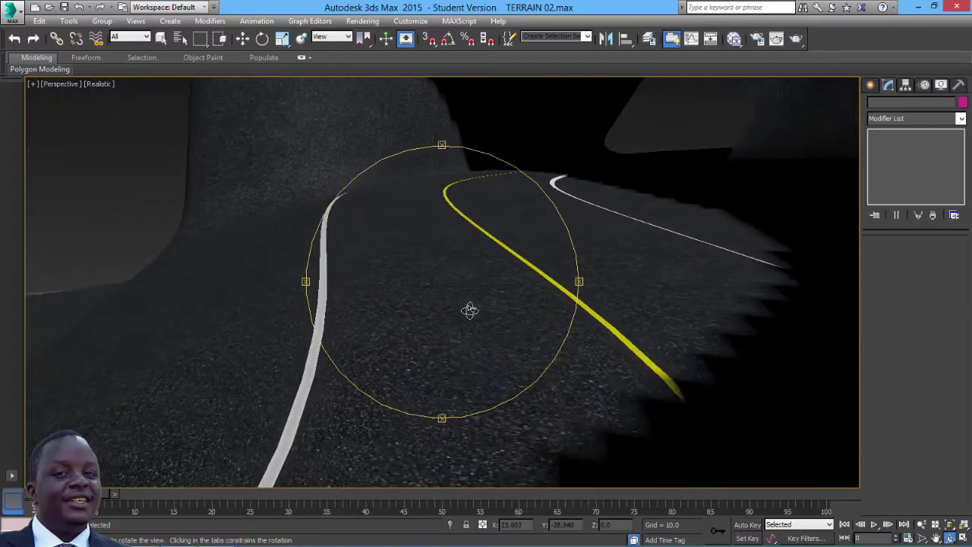
- Set the viewport display to Shaded and review the road and tunnel entrance
{"action": "left_click", "coordinate": [100, 84]}
{"action": "left_click", "coordinate": [129, 111]}
{"action": "mouse_move", "coordinate": [408, 289]}
{"action": "left_mouse_down"}
{"action": "mouse_move", "coordinate": [382, 323]}
{"action": "mouse_move", "coordinate": [423, 323]}
{"action": "mouse_move", "coordinate": [445, 384]}
{"action": "left_mouse_up"}
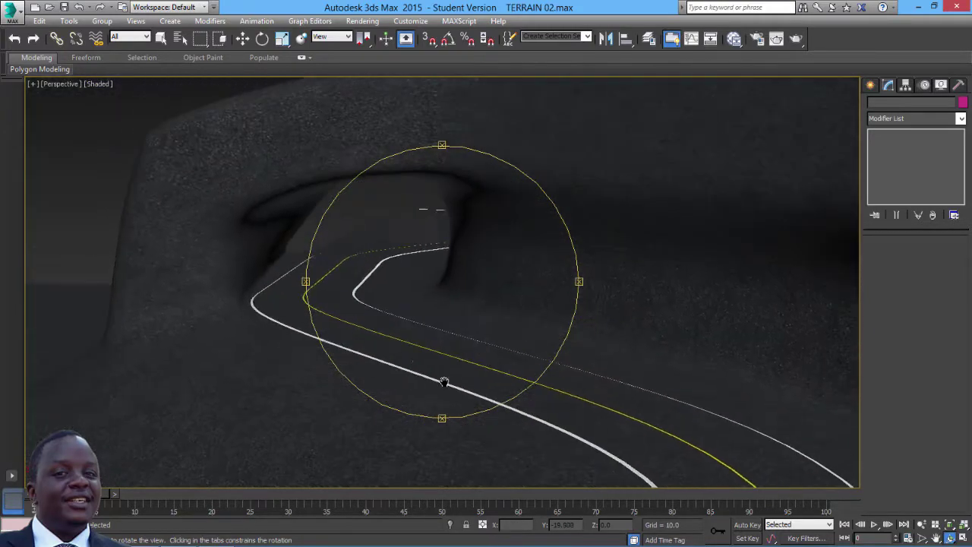
{"action": "left_click_drag", "start_coordinate": [474, 329], "coordinate": [446, 323]}
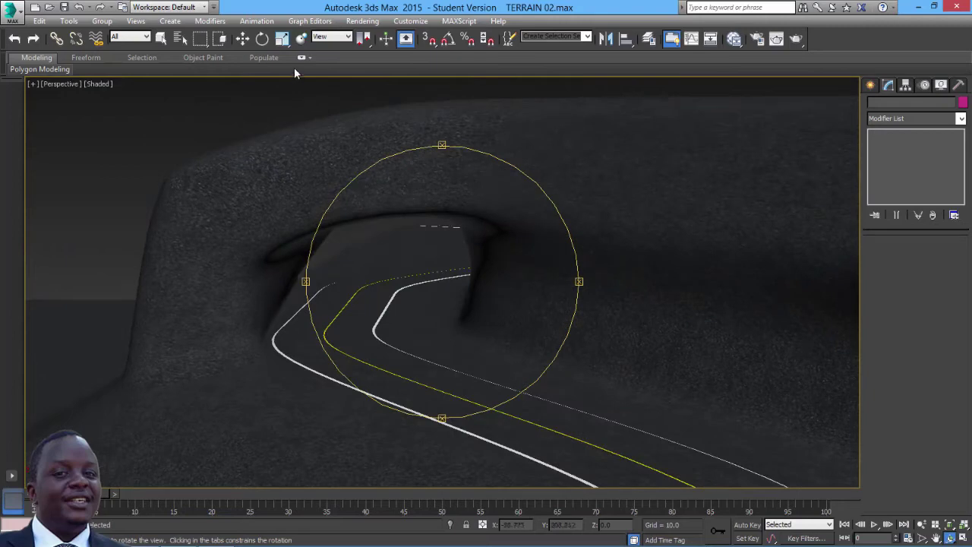
- Select the terrain mesh and open Render To Texture for it, moving the dialog clear of the model
{"action": "left_click", "coordinate": [242, 38]}
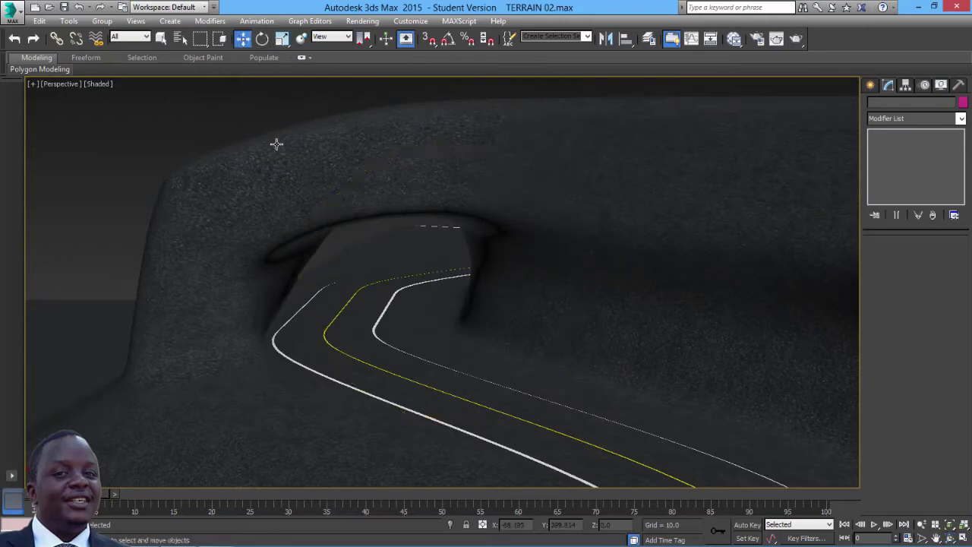
{"action": "left_click", "coordinate": [300, 262]}
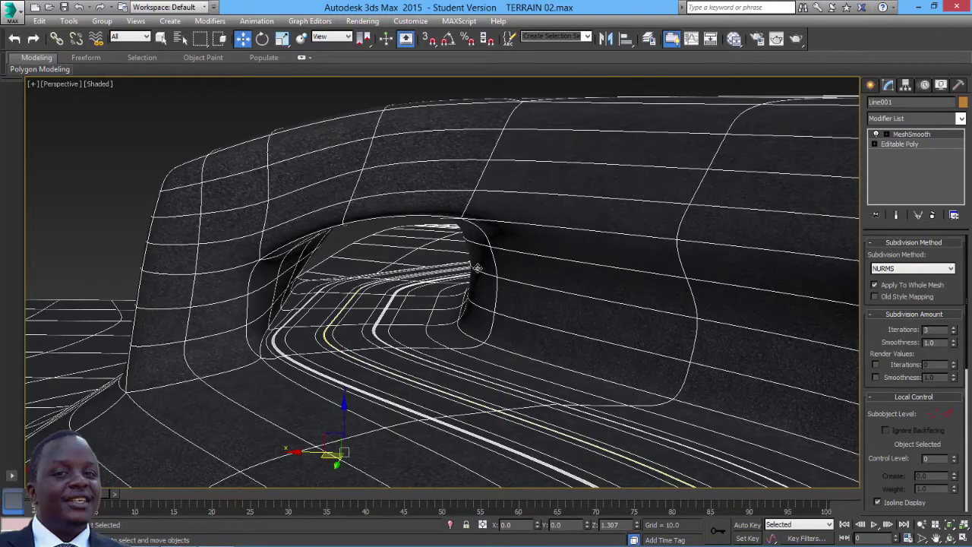
{"action": "left_click", "coordinate": [357, 22]}
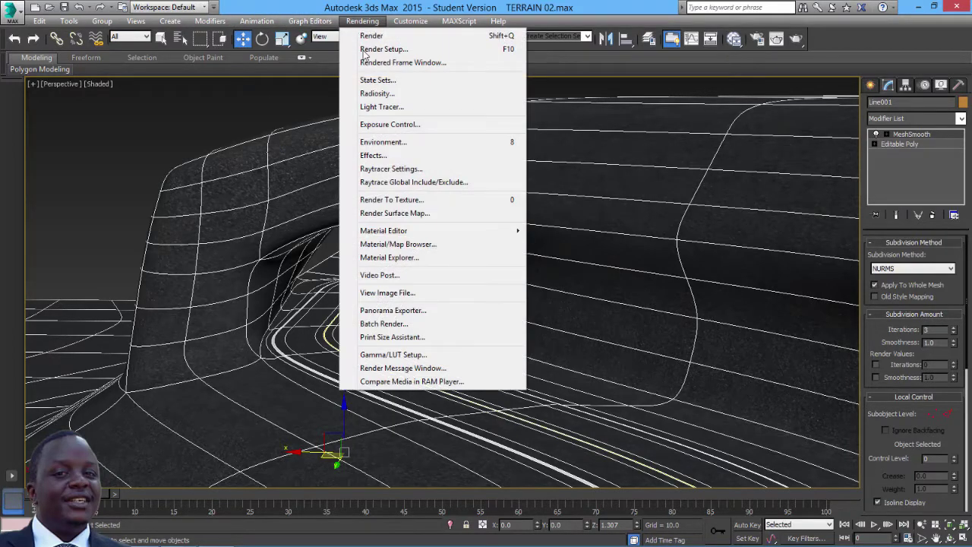
{"action": "left_click", "coordinate": [392, 200]}
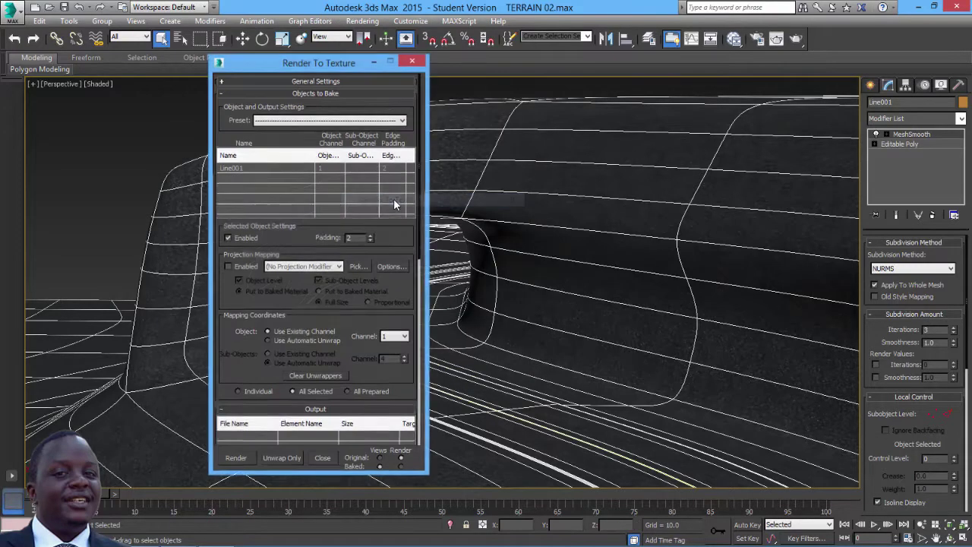
{"action": "left_click_drag", "start_coordinate": [337, 70], "coordinate": [399, 60]}
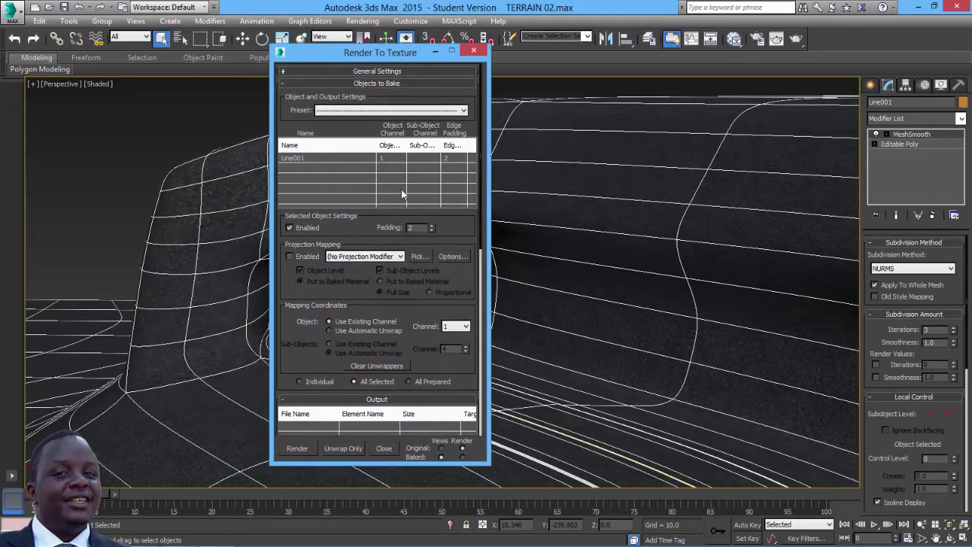
- Bring the wider terrain into view and reselect the terrain mesh as the object to bake
{"action": "scroll", "coordinate": [559, 249], "scroll_direction": "down", "scroll_amount": 10}
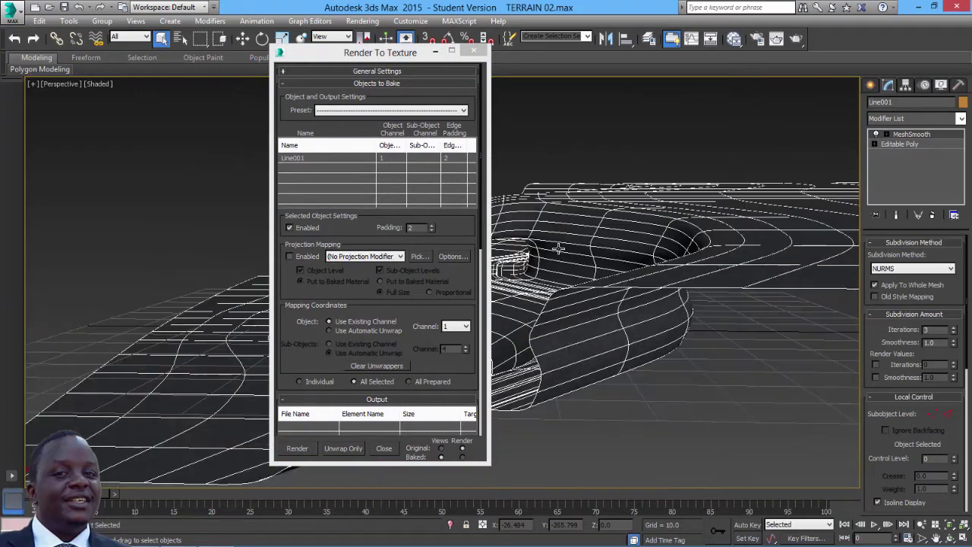
{"action": "middle_click_drag", "start_coordinate": [556, 244], "coordinate": [525, 267], "text": "alt"}
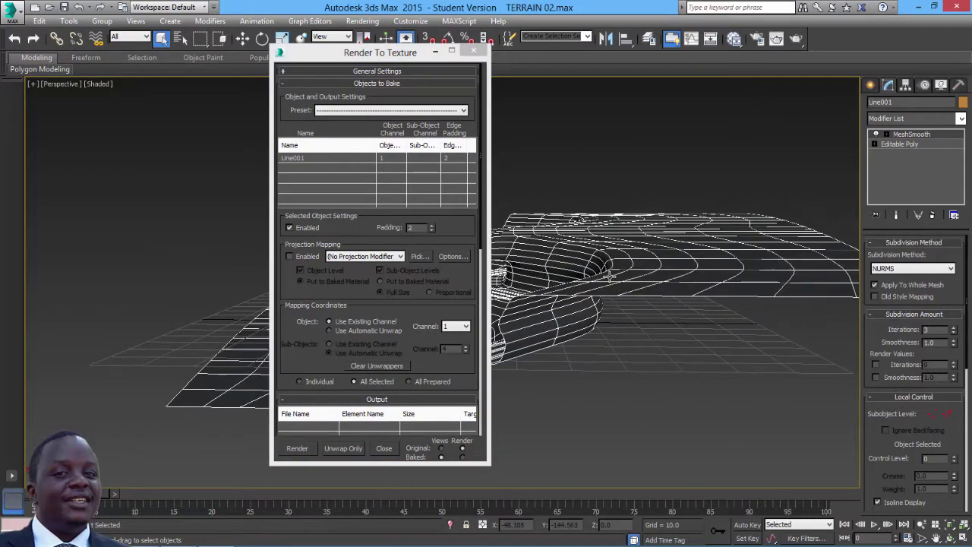
{"action": "left_click", "coordinate": [604, 316]}
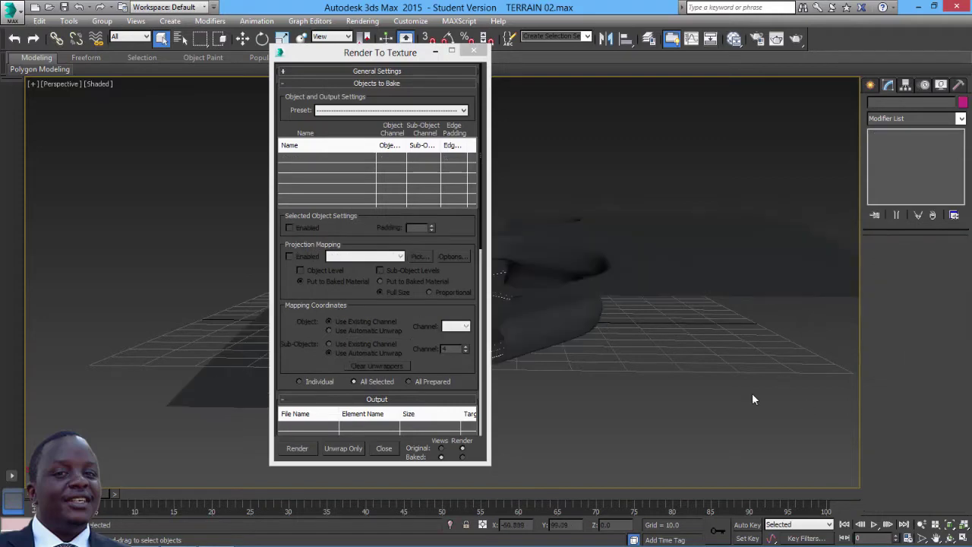
{"action": "left_click", "coordinate": [949, 537]}
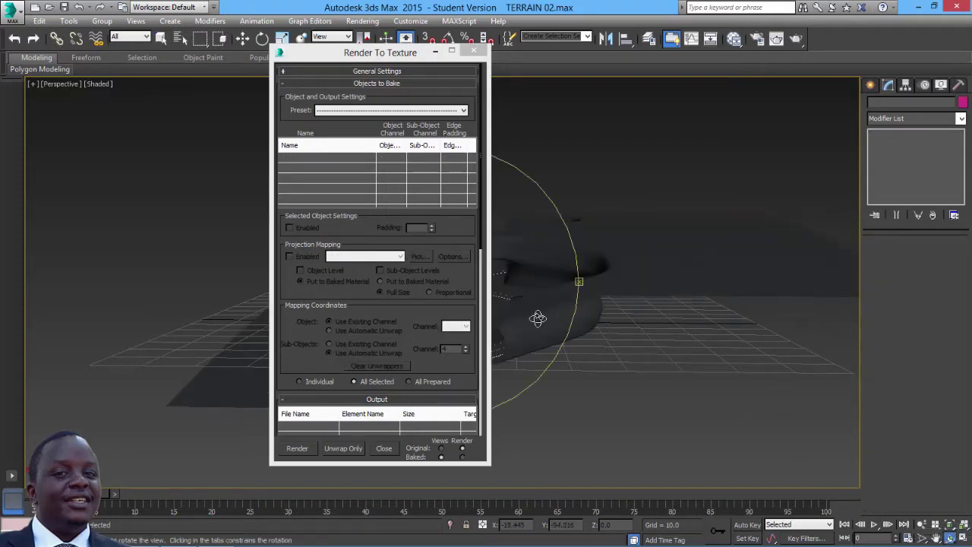
{"action": "mouse_move", "coordinate": [536, 319]}
{"action": "left_mouse_down"}
{"action": "mouse_move", "coordinate": [608, 323]}
{"action": "mouse_move", "coordinate": [523, 308]}
{"action": "left_mouse_up"}
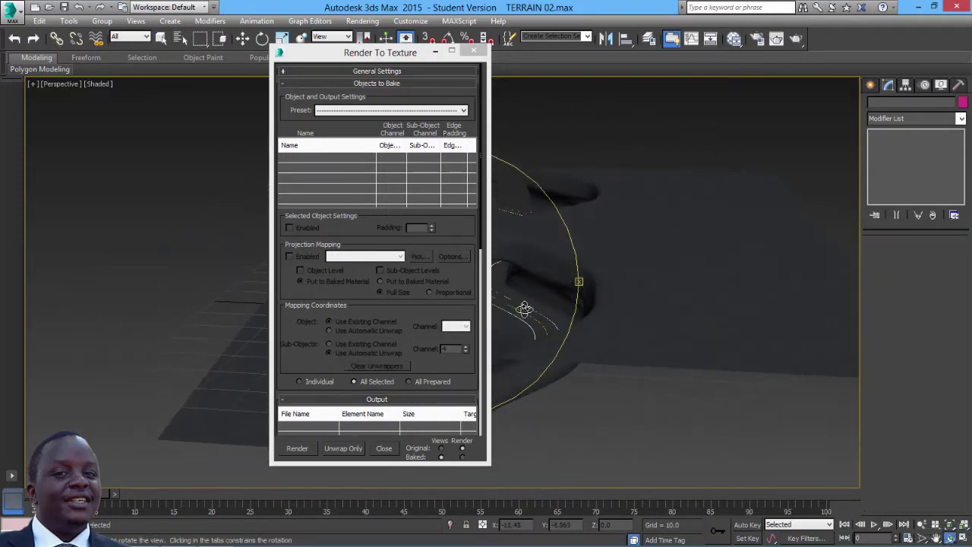
{"action": "left_click_drag", "start_coordinate": [386, 250], "coordinate": [396, 305]}
{"action": "left_click", "coordinate": [242, 38]}
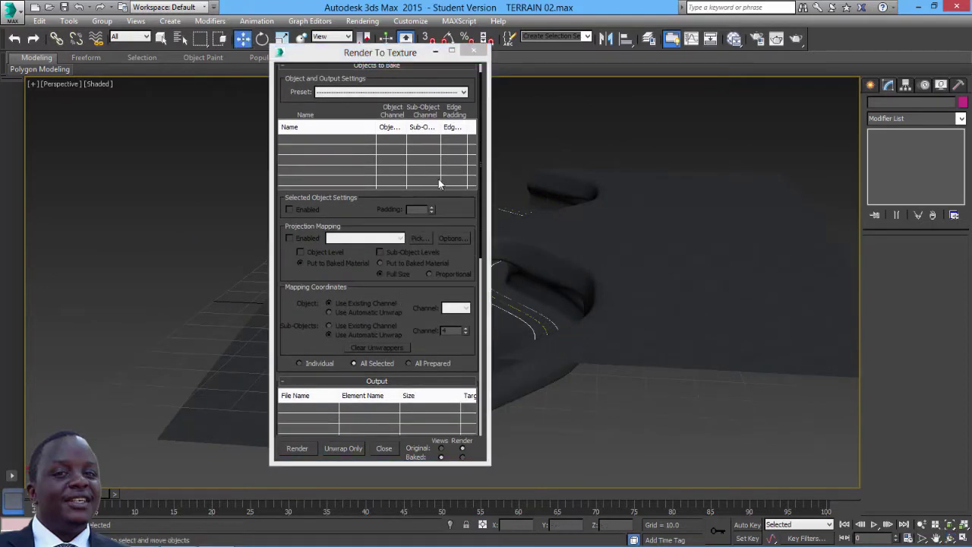
{"action": "left_click", "coordinate": [585, 217]}
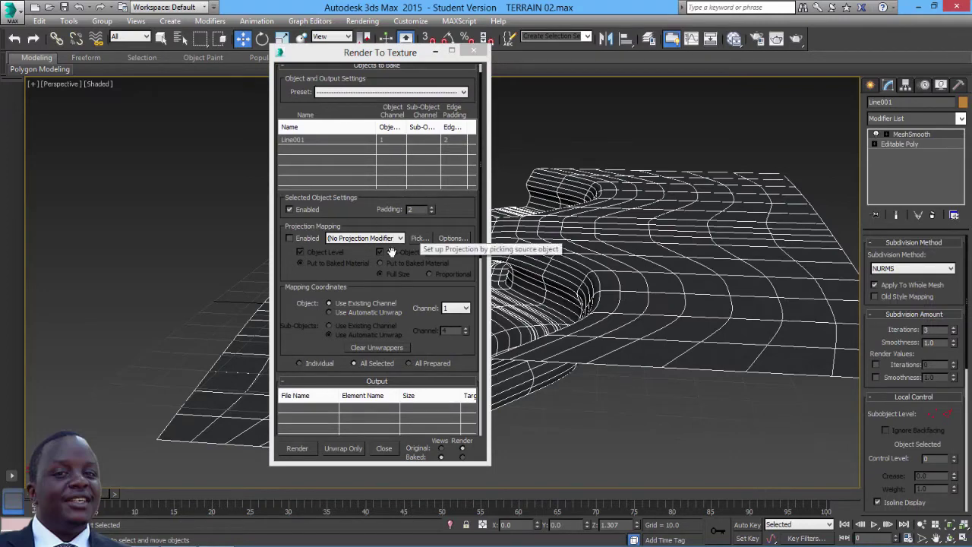
- Add a DiffuseMap output element to the bake with Diffuse Color as its target map slot
{"action": "left_click_drag", "start_coordinate": [357, 282], "coordinate": [357, 230]}
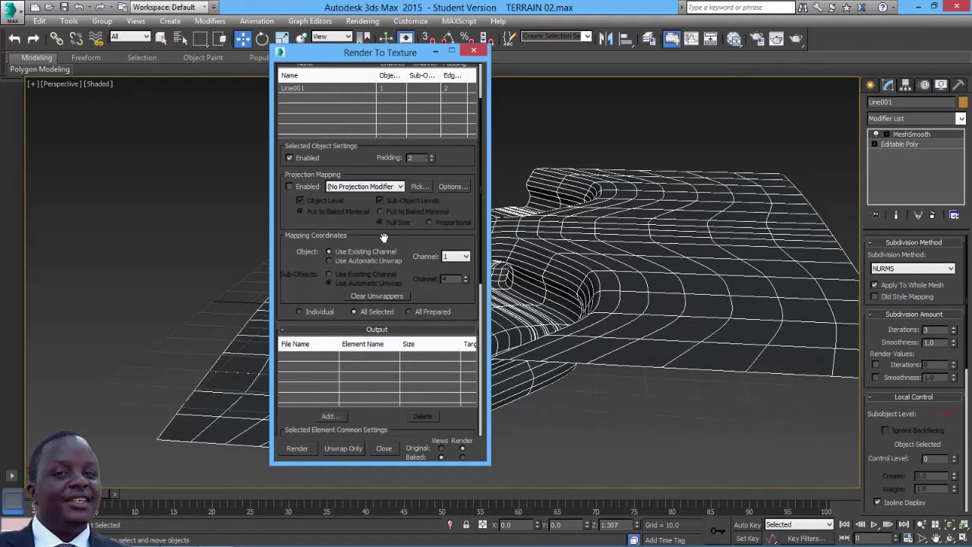
{"action": "left_click_drag", "start_coordinate": [384, 237], "coordinate": [384, 145]}
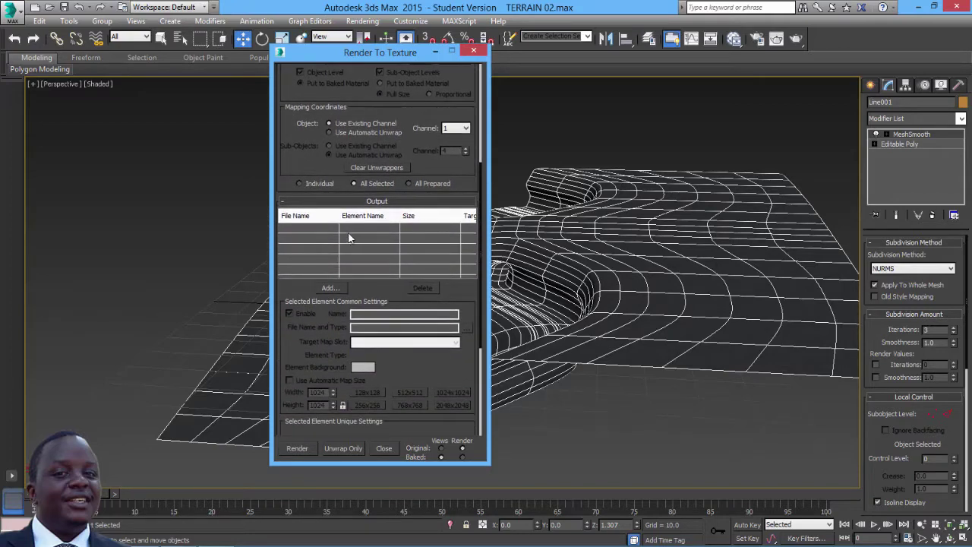
{"action": "left_click_drag", "start_coordinate": [365, 292], "coordinate": [365, 249]}
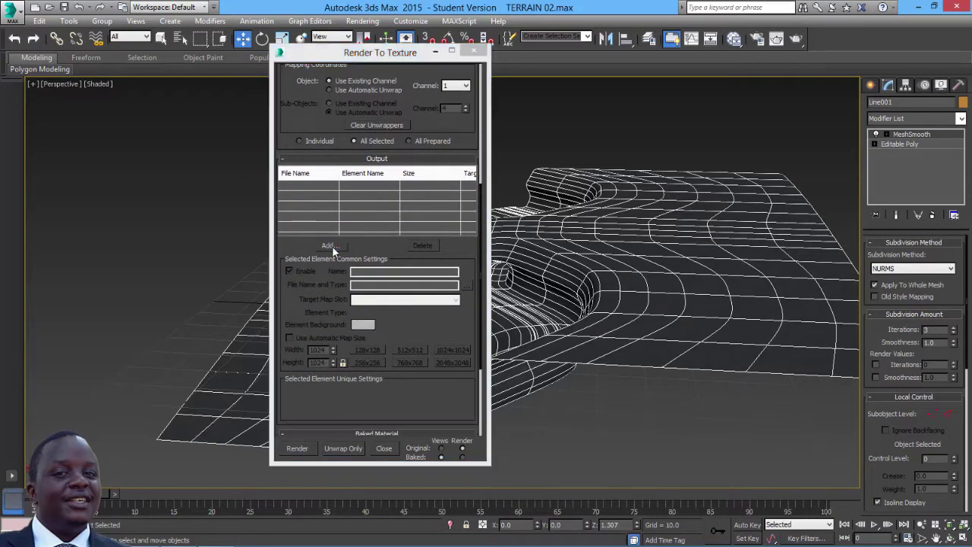
{"action": "left_click", "coordinate": [331, 246]}
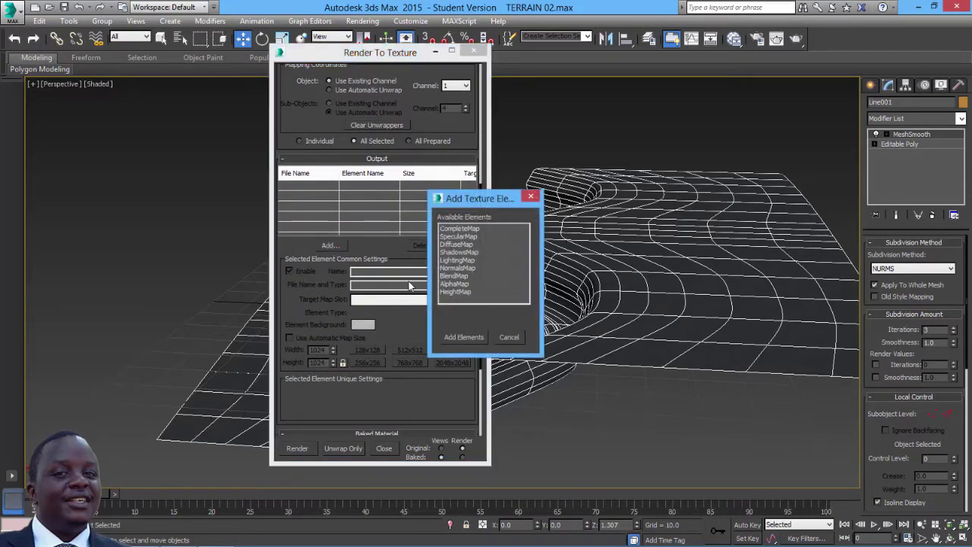
{"action": "left_click", "coordinate": [470, 245]}
{"action": "left_click", "coordinate": [472, 339]}
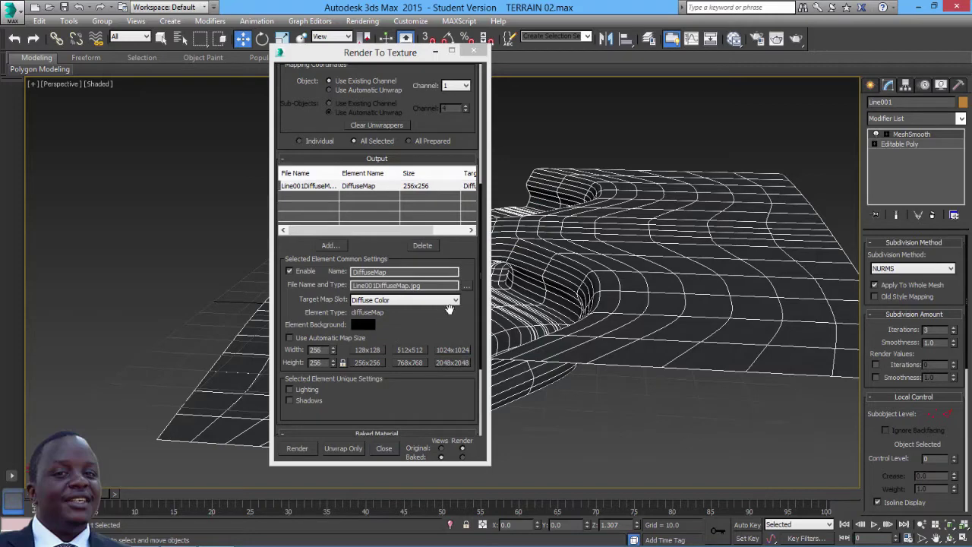
{"action": "left_click", "coordinate": [456, 302]}
{"action": "left_click", "coordinate": [384, 311]}
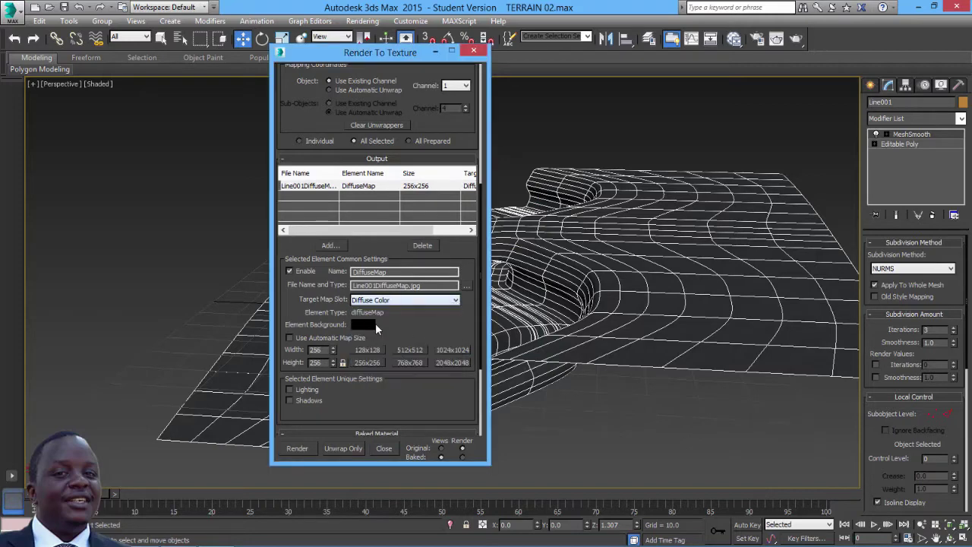
- Name the diffuse element's output file TARMAC.jpg
{"action": "left_click_drag", "start_coordinate": [433, 287], "coordinate": [400, 287]}
{"action": "left_click", "coordinate": [434, 286]}
{"action": "left_click_drag", "start_coordinate": [411, 287], "coordinate": [328, 279]}
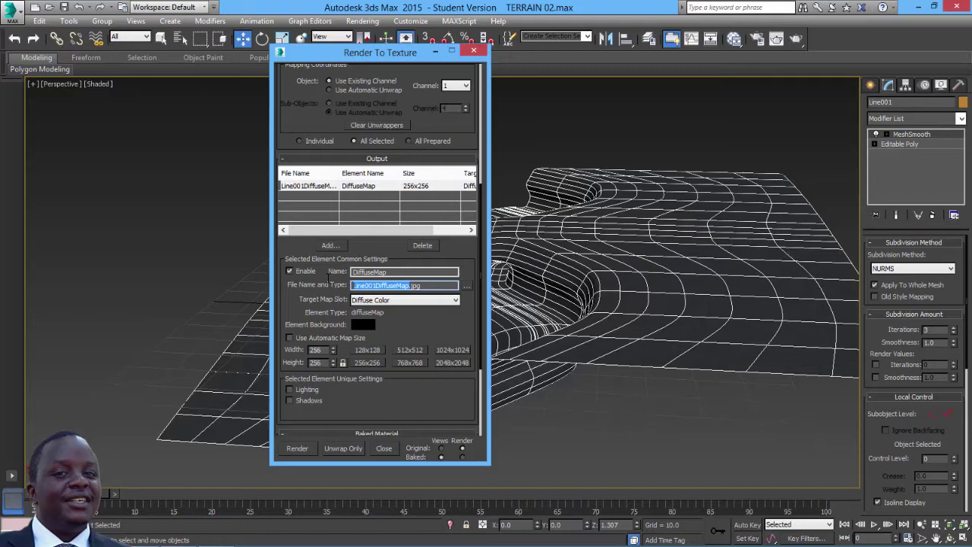
{"action": "type", "text": "t"}
{"action": "scroll", "coordinate": [411, 308], "scroll_direction": "down", "scroll_amount": 2}
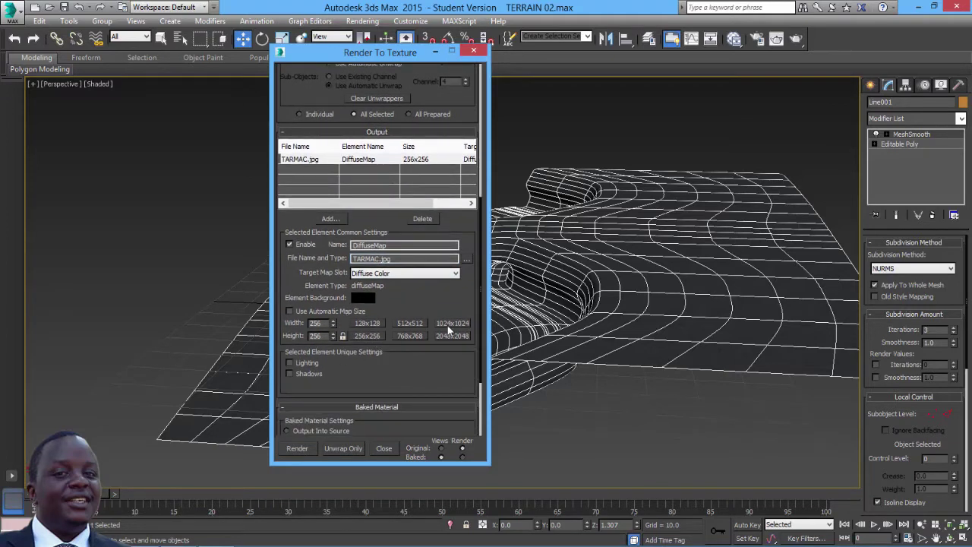
- Set the diffuse map size to 1024x1024 and render it to texture, overwriting the existing TARMAC.jpg
{"action": "left_click", "coordinate": [451, 323]}
{"action": "left_click_drag", "start_coordinate": [414, 365], "coordinate": [402, 240]}
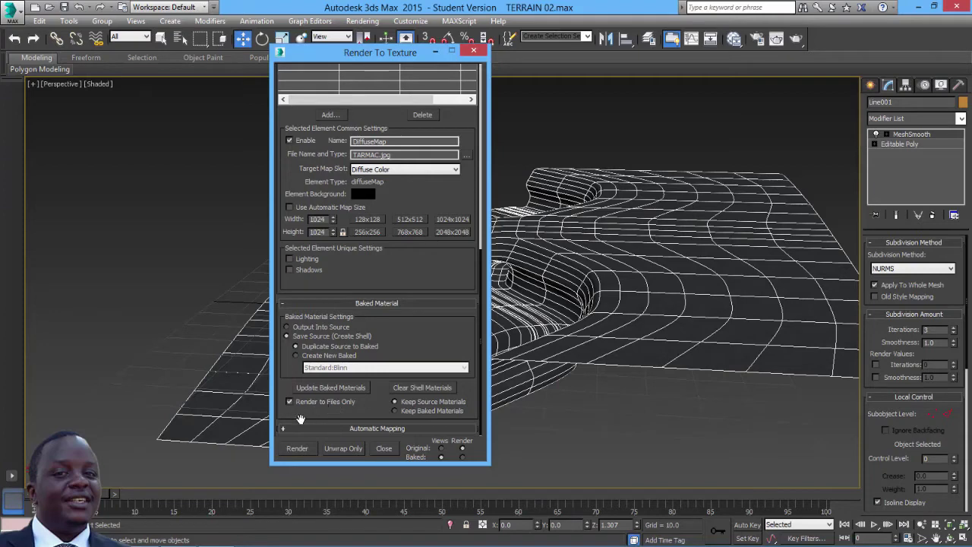
{"action": "left_click", "coordinate": [297, 448]}
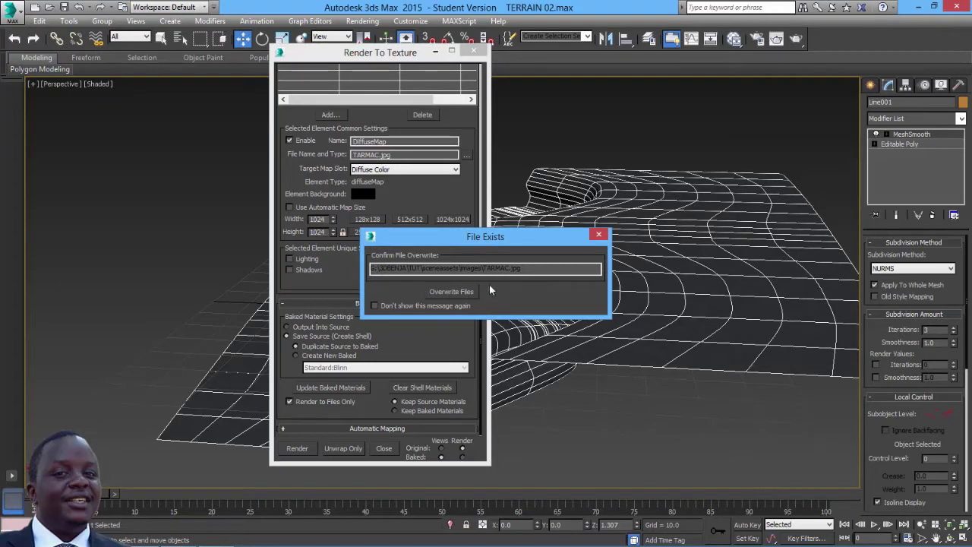
{"action": "left_click", "coordinate": [599, 235]}
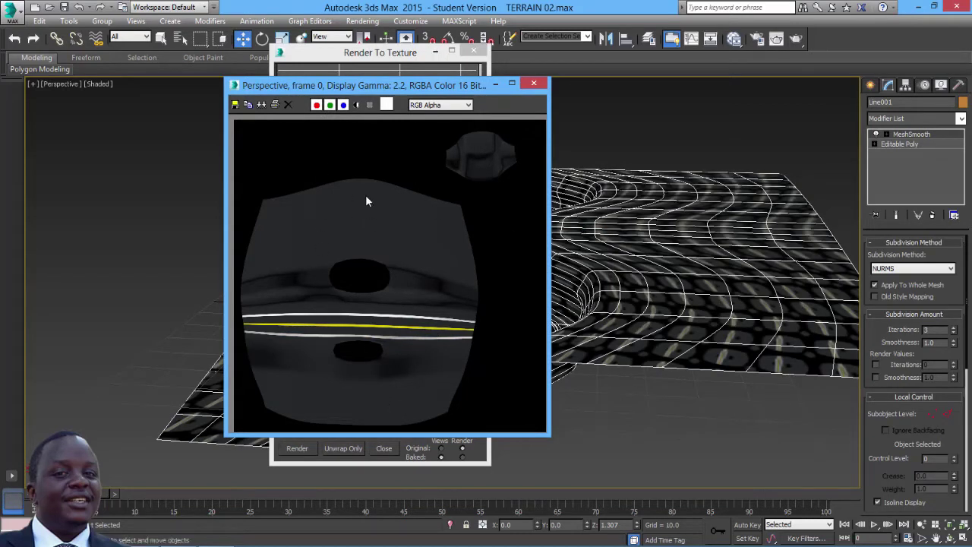
- Browse the saved images from the Save Image dialog and preview the baked TARMAC image, examining its road lines and openings
{"action": "left_click", "coordinate": [235, 105]}
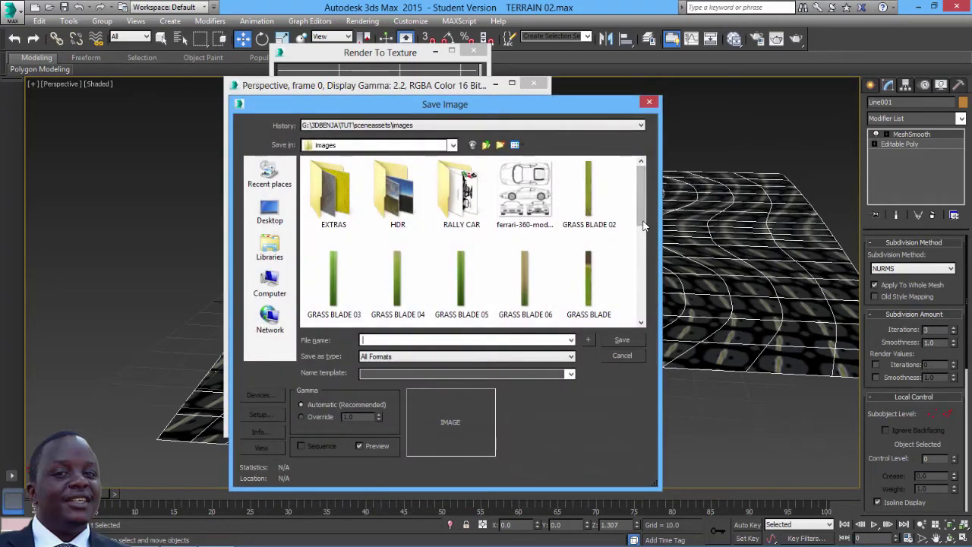
{"action": "left_click_drag", "start_coordinate": [643, 226], "coordinate": [643, 325]}
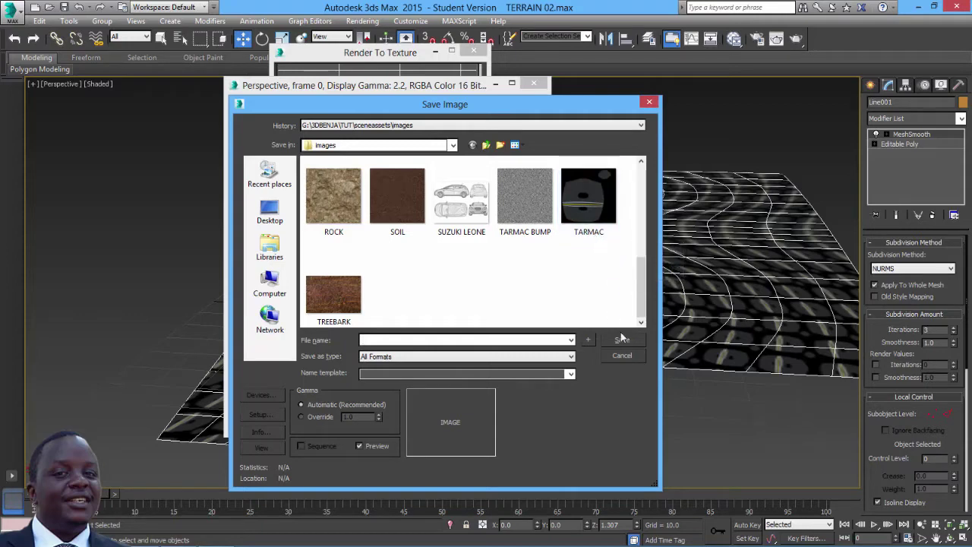
{"action": "right_click", "coordinate": [582, 216]}
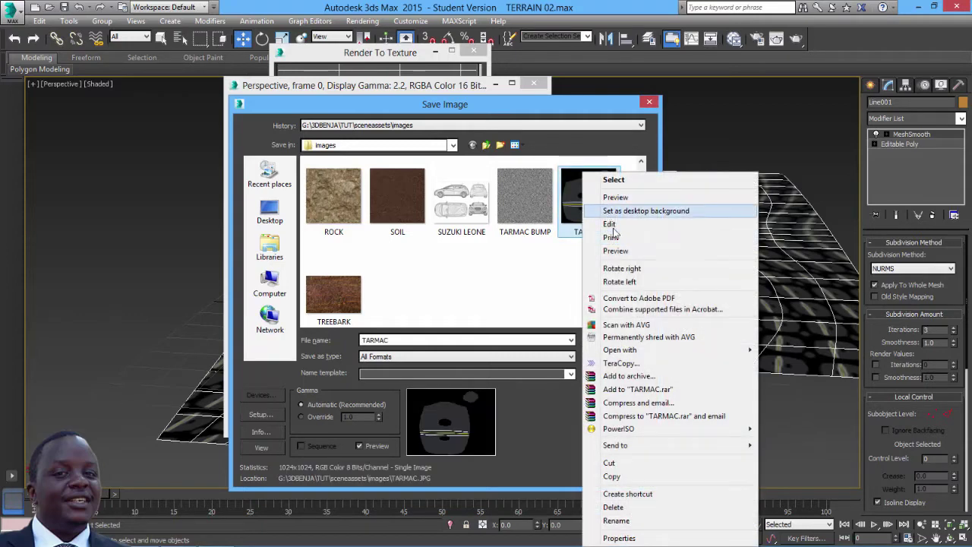
{"action": "left_click", "coordinate": [616, 197]}
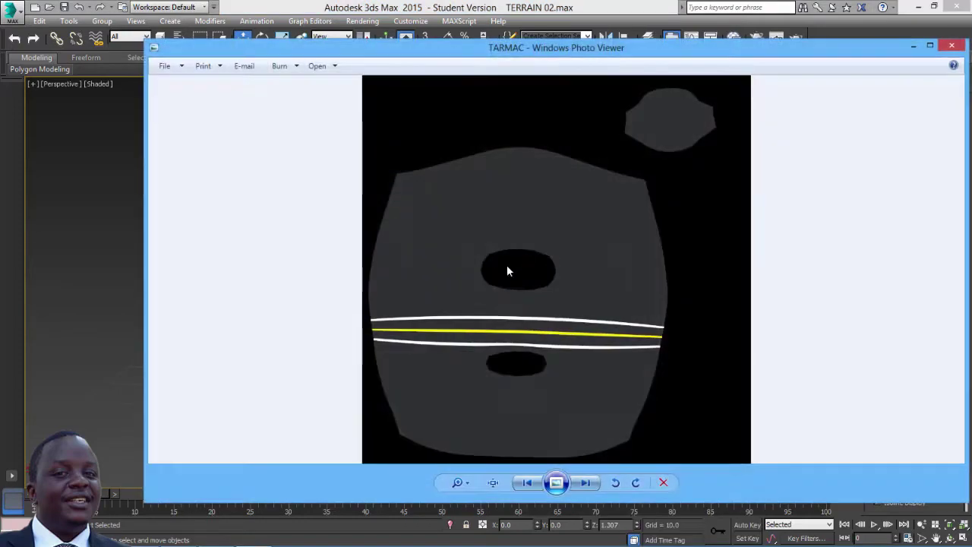
{"action": "scroll", "coordinate": [561, 297], "scroll_direction": "up", "scroll_amount": 3}
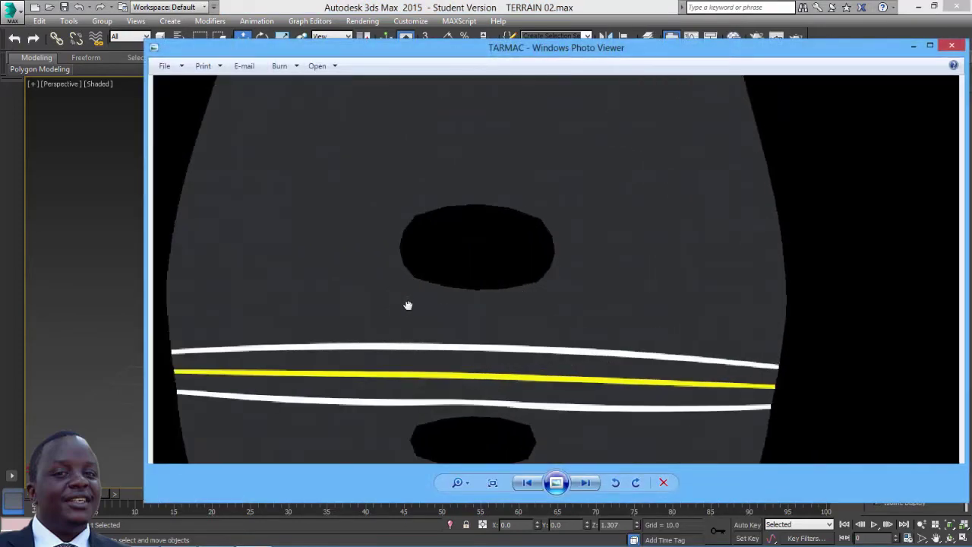
{"action": "scroll", "coordinate": [411, 316], "scroll_direction": "down", "scroll_amount": 3}
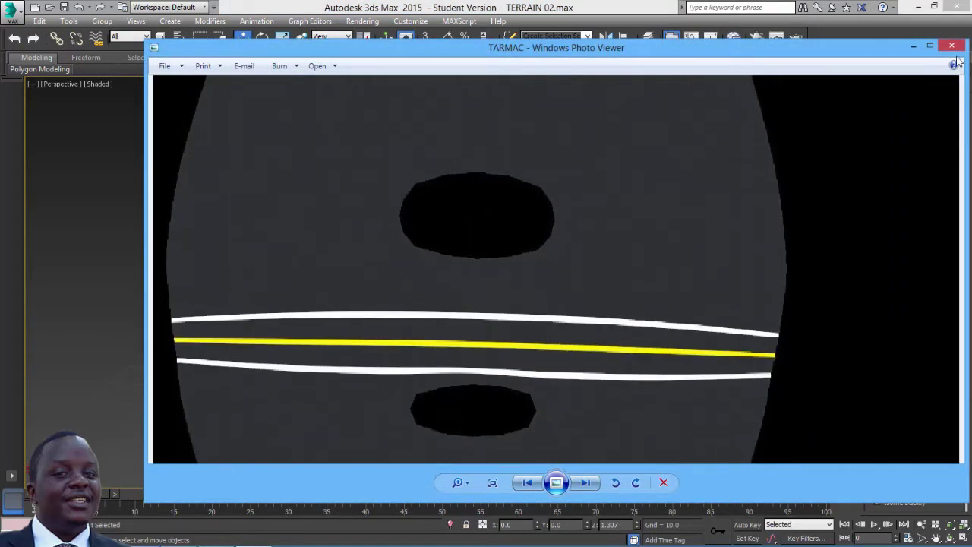
{"action": "left_click", "coordinate": [952, 45]}
- Dismiss the Save Image dialog, close the rendered image and Render To Texture, and check the terrain's texture around the tunnel
{"action": "left_click_drag", "start_coordinate": [493, 113], "coordinate": [564, 202]}
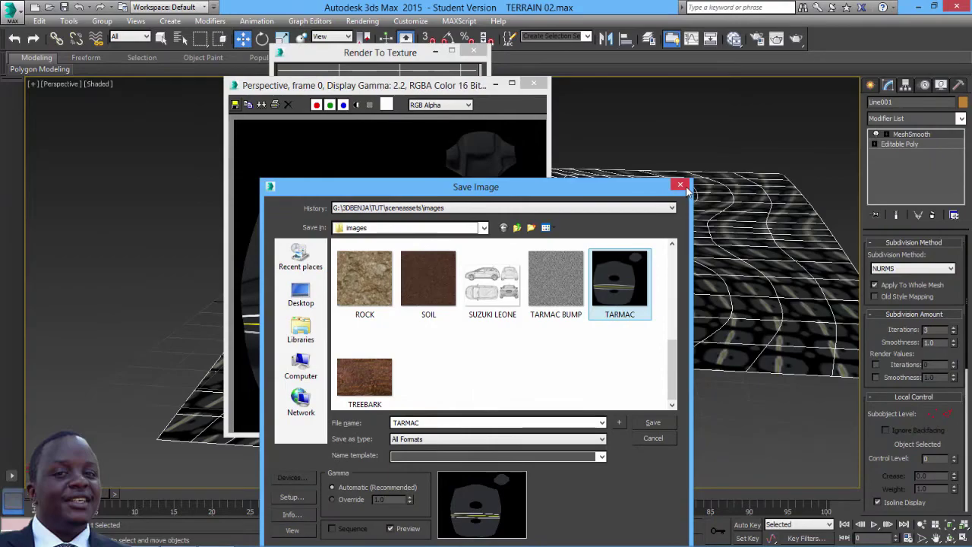
{"action": "left_click", "coordinate": [681, 185]}
{"action": "left_click", "coordinate": [533, 83]}
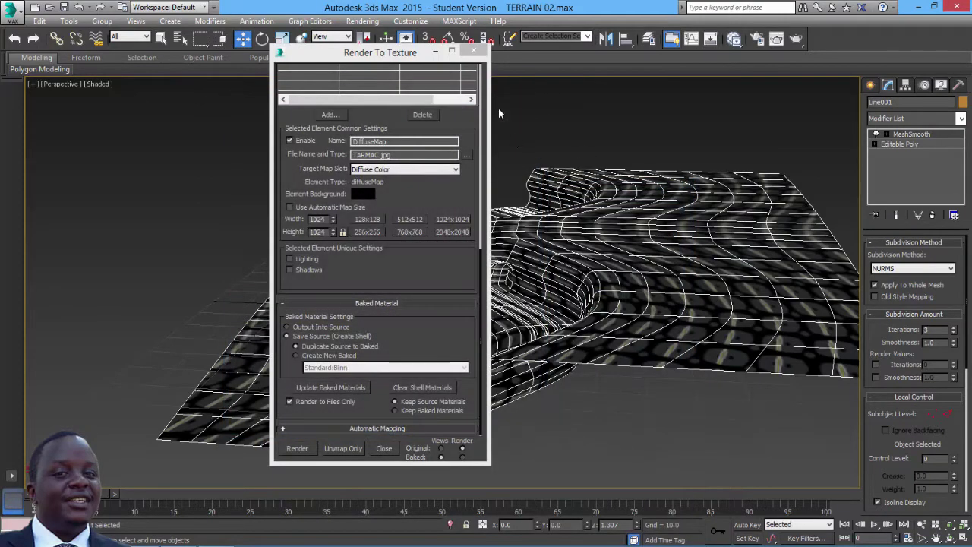
{"action": "left_click", "coordinate": [474, 51]}
{"action": "scroll", "coordinate": [482, 262], "scroll_direction": "up", "scroll_amount": 5}
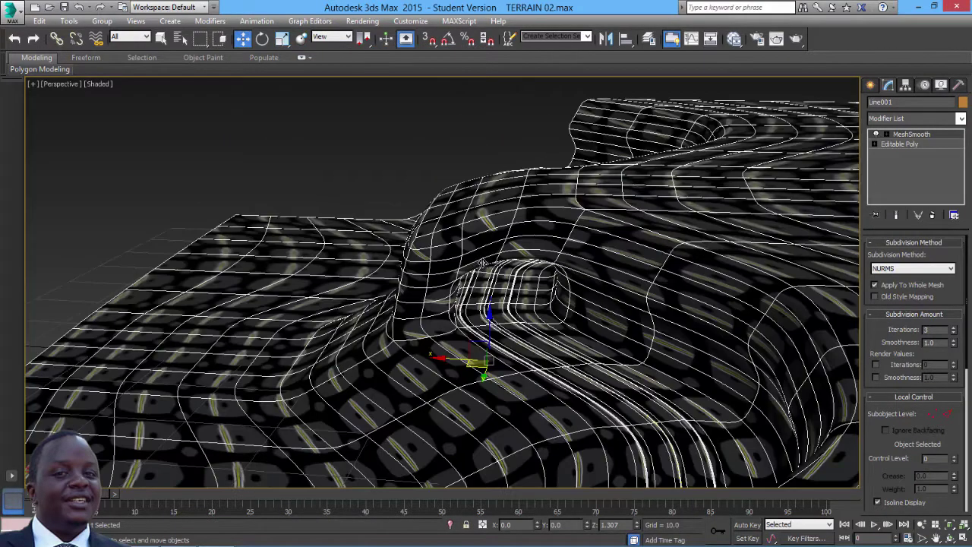
{"action": "scroll", "coordinate": [484, 275], "scroll_direction": "up", "scroll_amount": 4}
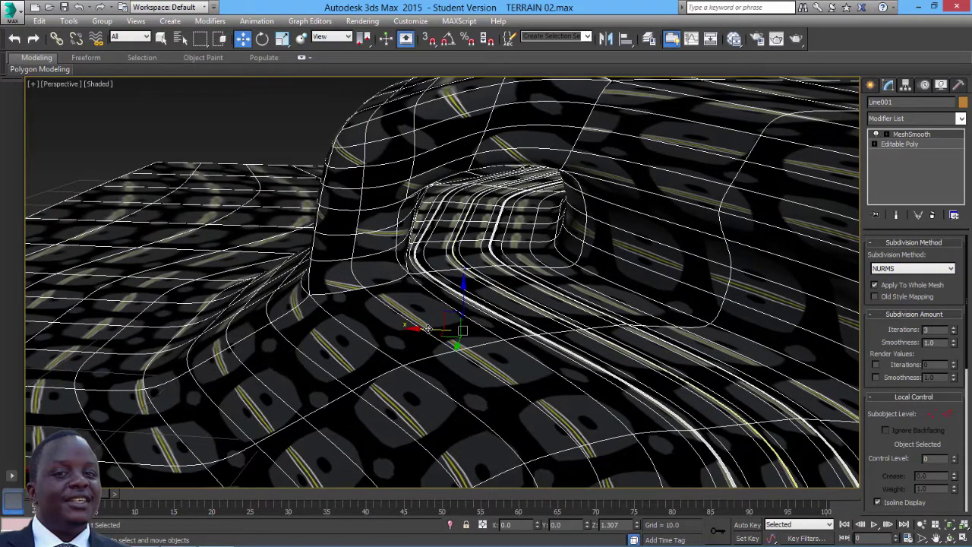
- Open the Slate Material Editor and clear all nodes from View1
{"action": "key", "text": "m"}
{"action": "left_click_drag", "start_coordinate": [497, 291], "coordinate": [477, 114]}
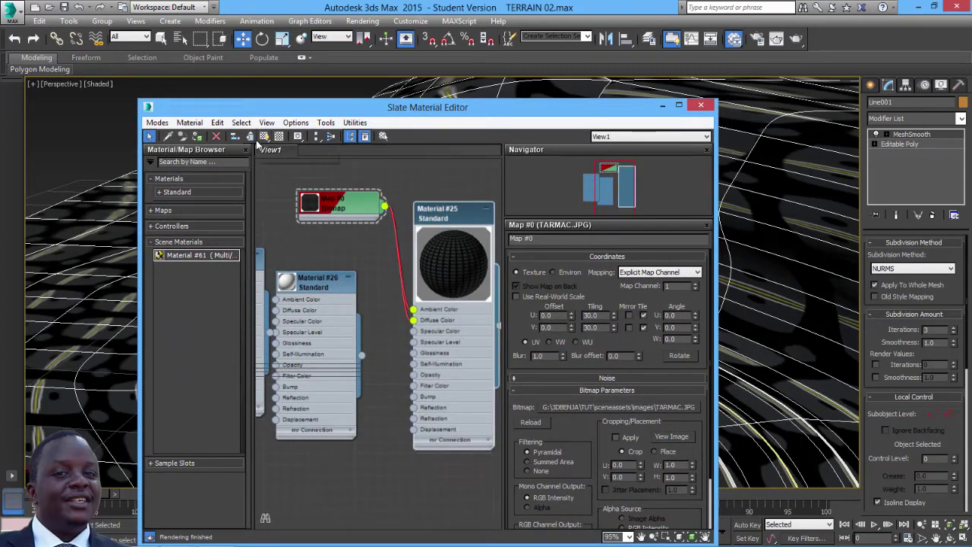
{"action": "left_click", "coordinate": [267, 122]}
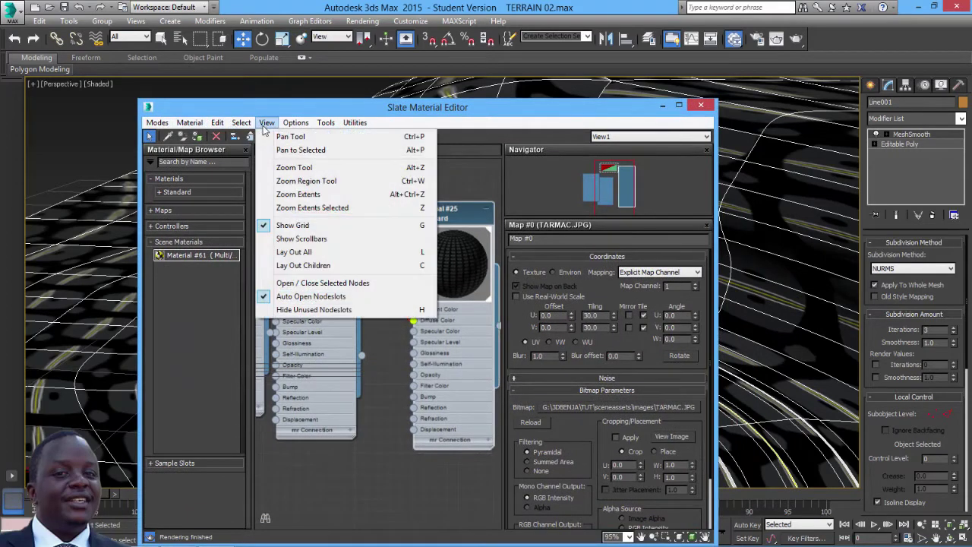
{"action": "left_click", "coordinate": [217, 122]}
{"action": "left_click", "coordinate": [244, 150]}
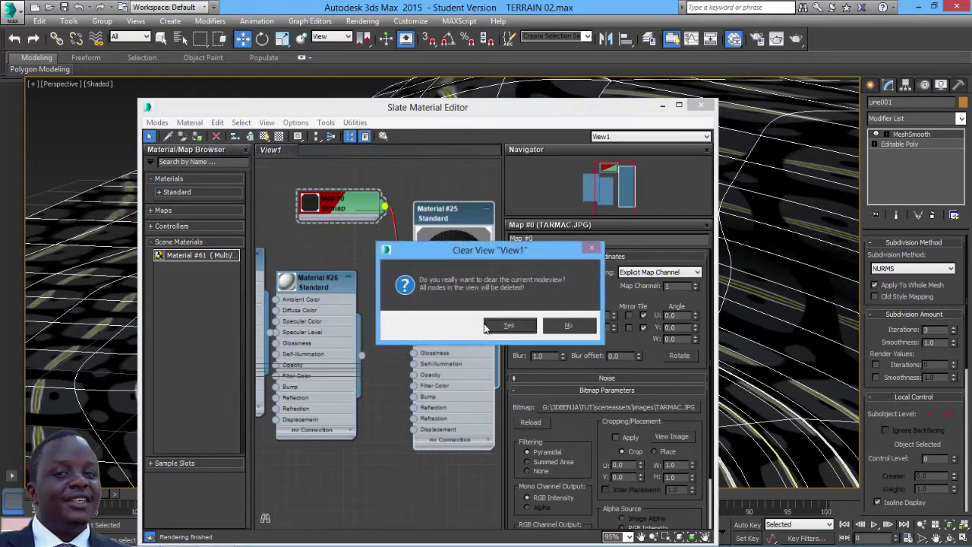
{"action": "left_click", "coordinate": [500, 325]}
- Create a new Standard material in the empty node view and assign it to the terrain
{"action": "right_click", "coordinate": [350, 273]}
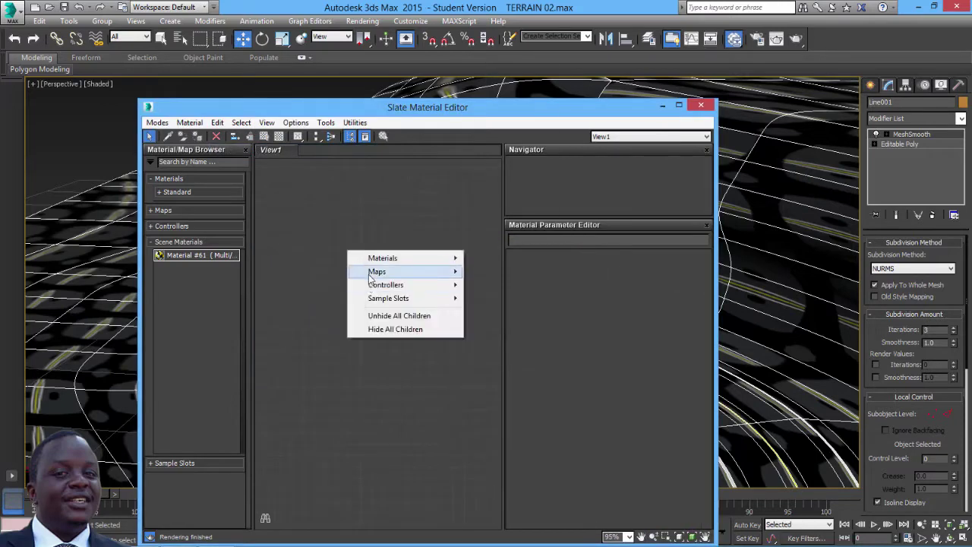
{"action": "mouse_move", "coordinate": [395, 271]}
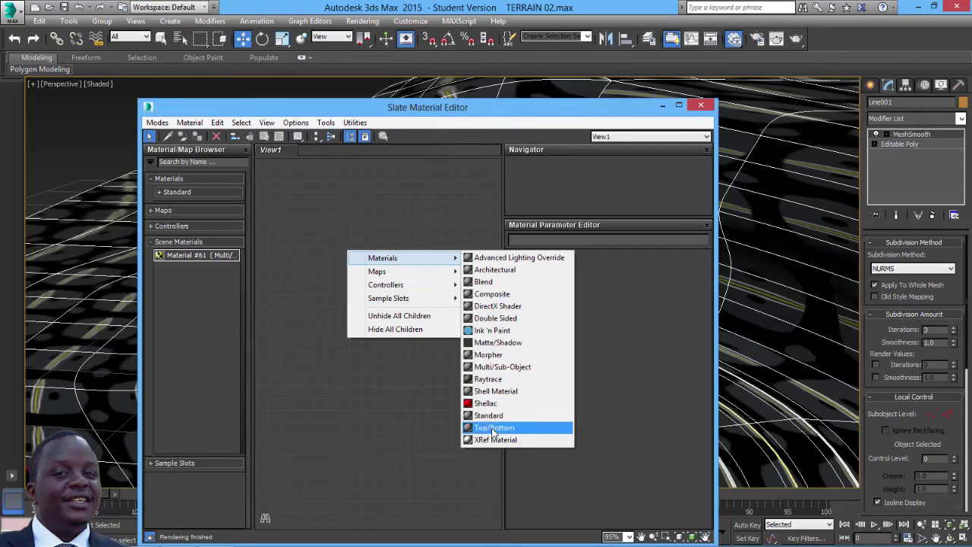
{"action": "left_click", "coordinate": [490, 414]}
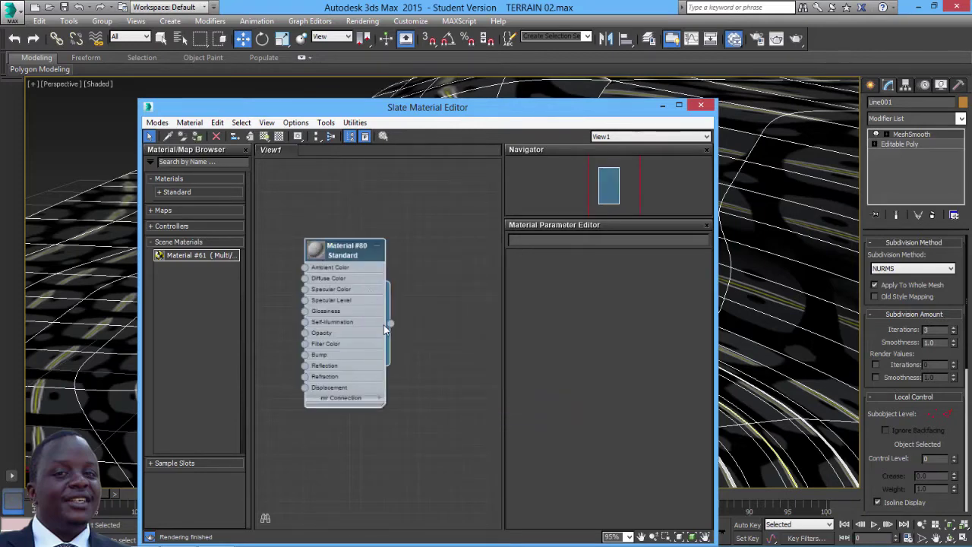
{"action": "left_click_drag", "start_coordinate": [389, 323], "coordinate": [771, 296]}
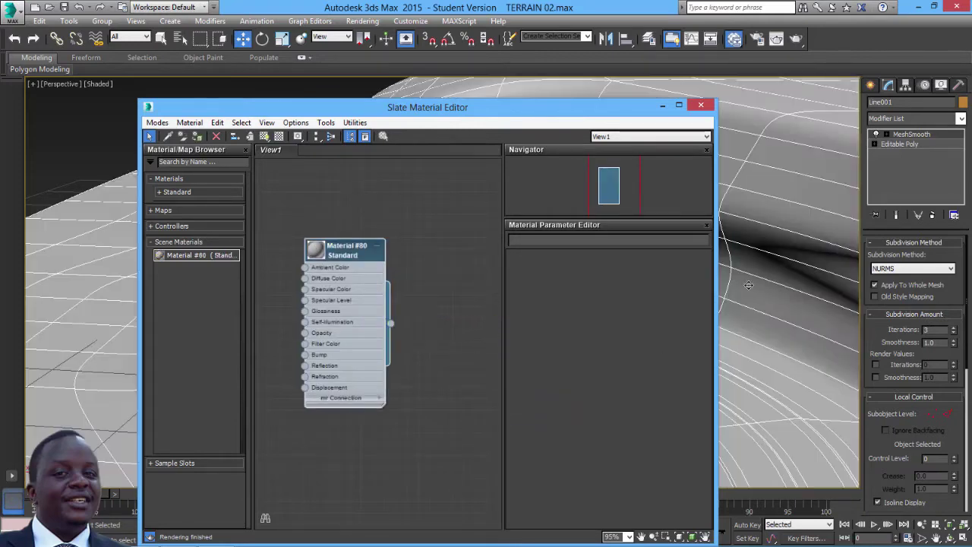
- Add a Bitmap map using SOIL.jpg and connect it to the new material's Ambient Color and Diffuse Color
{"action": "right_click", "coordinate": [303, 218]}
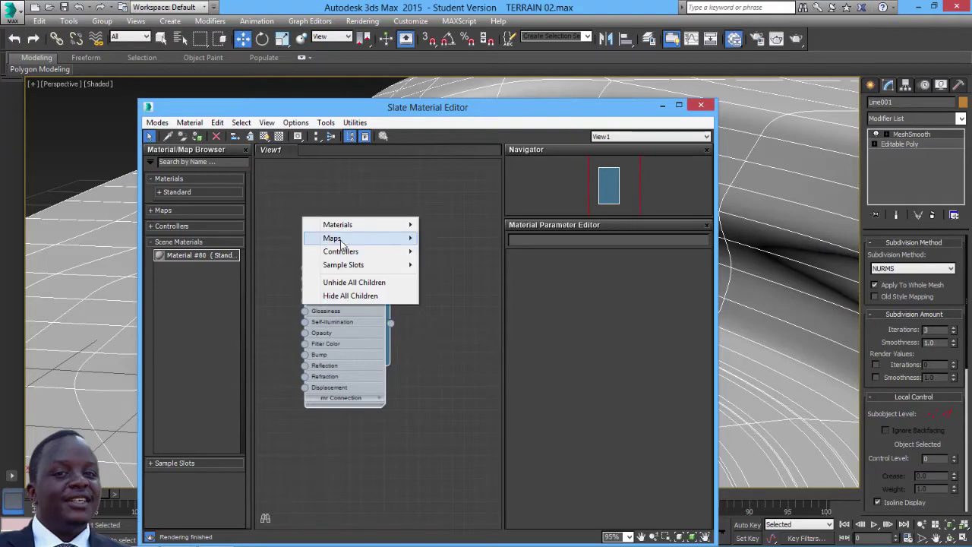
{"action": "mouse_move", "coordinate": [332, 238]}
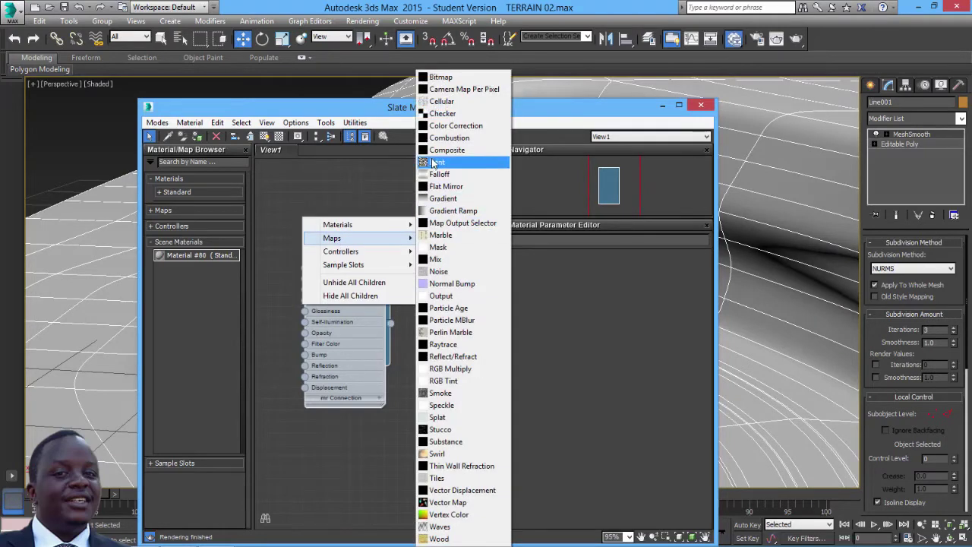
{"action": "left_click", "coordinate": [441, 77]}
{"action": "scroll", "coordinate": [416, 209], "scroll_direction": "down", "scroll_amount": 5}
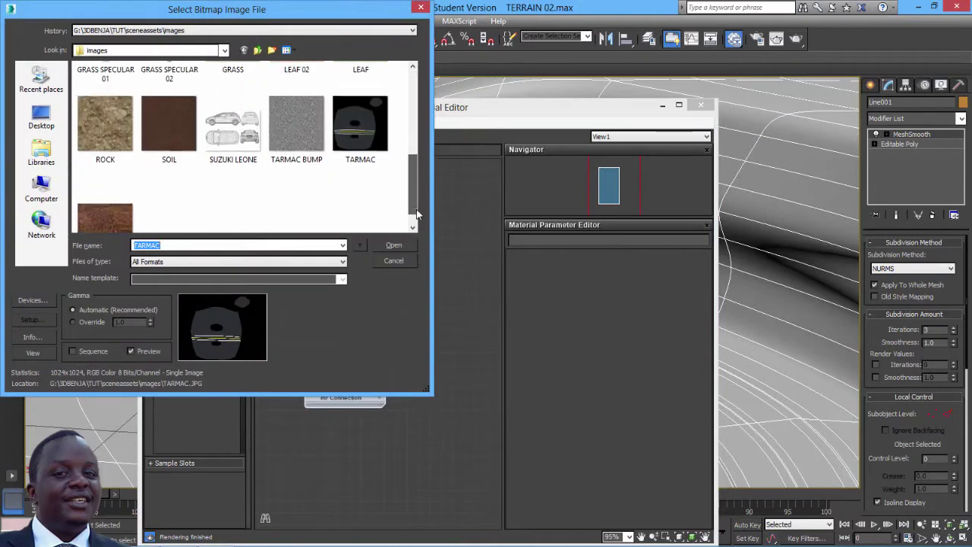
{"action": "left_click", "coordinate": [175, 146]}
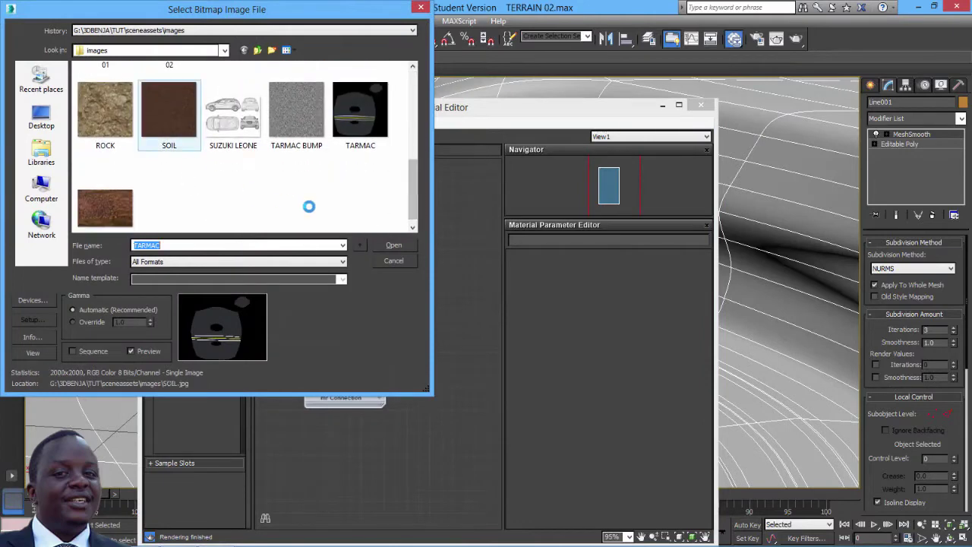
{"action": "left_click", "coordinate": [394, 246]}
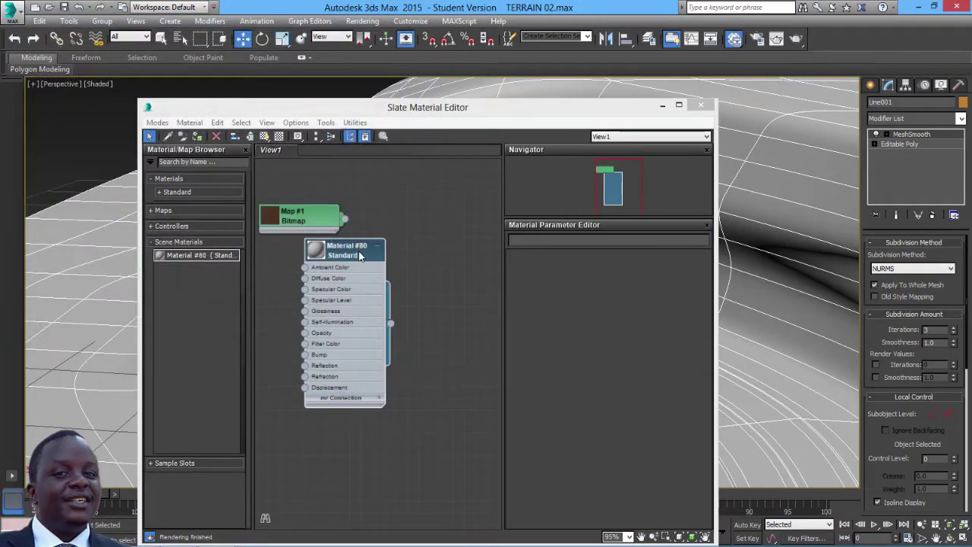
{"action": "left_click_drag", "start_coordinate": [326, 242], "coordinate": [373, 255]}
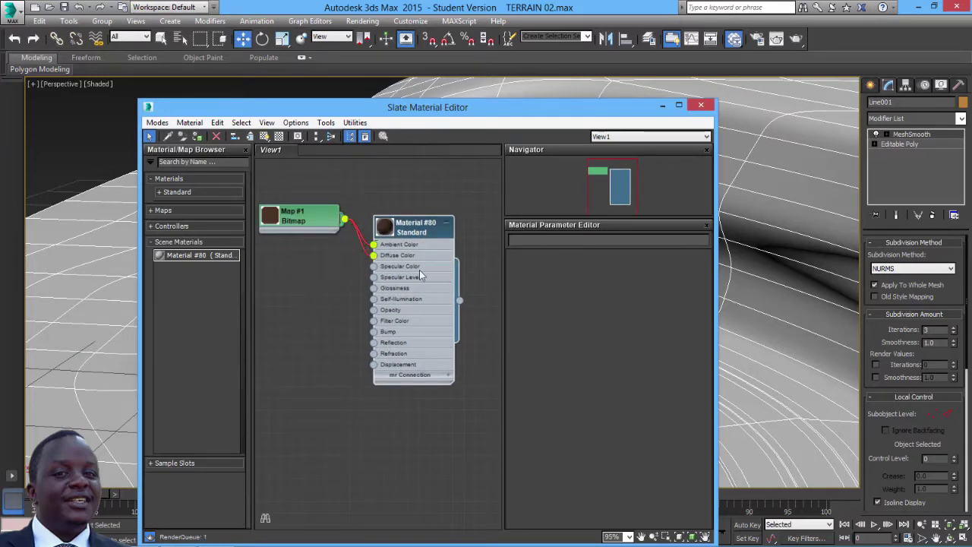
- Show the soil bitmap on the terrain in the viewport and open the map's parameters
{"action": "left_click", "coordinate": [295, 220]}
{"action": "left_click", "coordinate": [264, 136]}
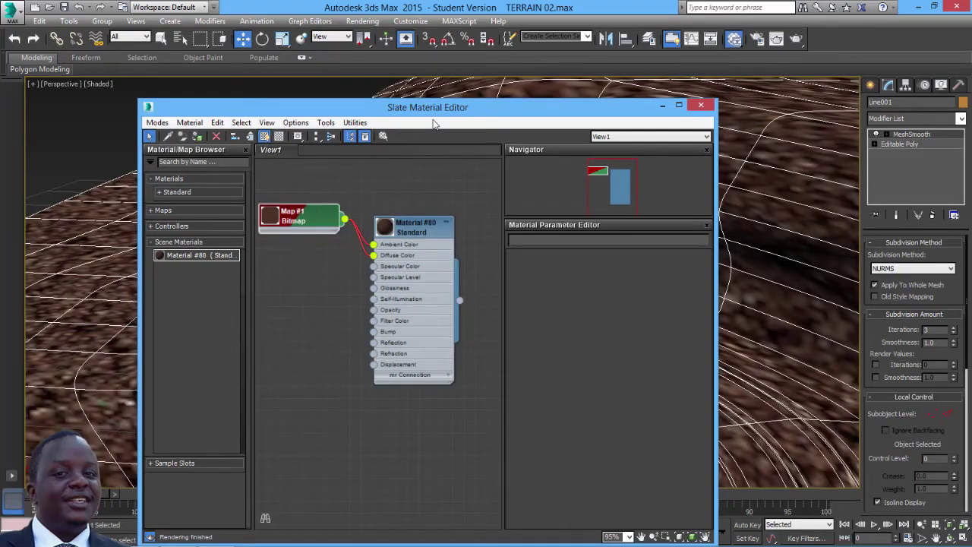
{"action": "left_click_drag", "start_coordinate": [430, 113], "coordinate": [372, 130]}
{"action": "double_click", "coordinate": [233, 232]}
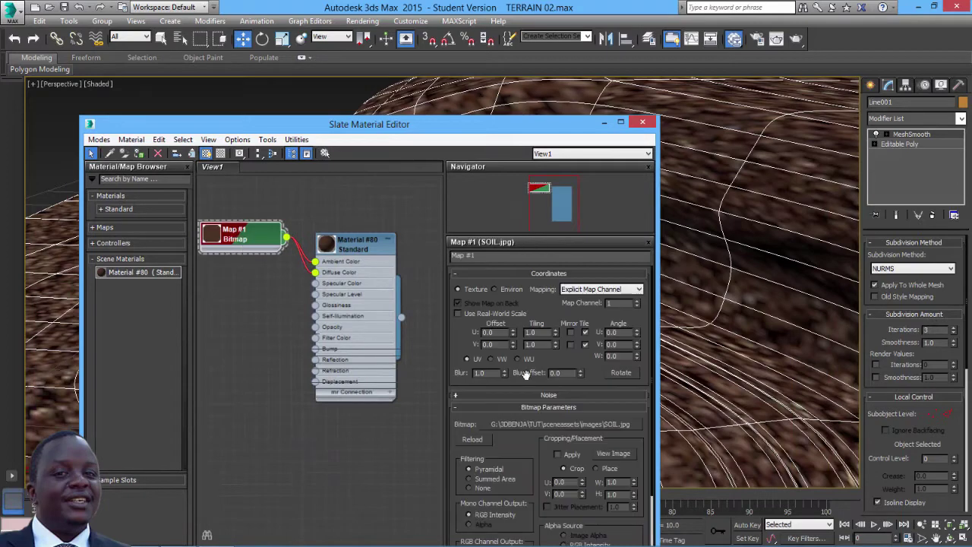
- Set the soil bitmap's U and V tiling to 20
{"action": "left_click", "coordinate": [543, 333]}
{"action": "type", "text": "20"}
{"action": "left_click", "coordinate": [544, 344]}
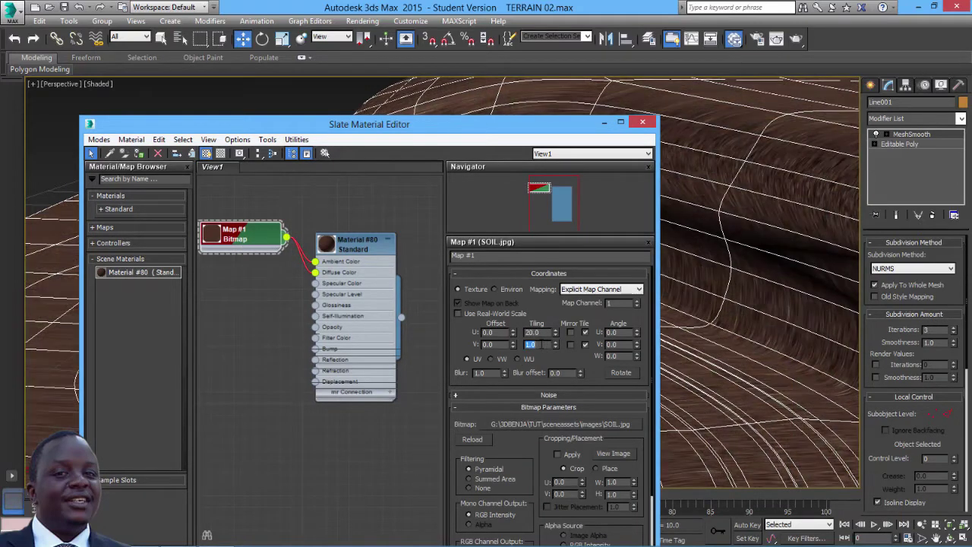
{"action": "type", "text": "20"}
{"action": "key", "text": "Return"}
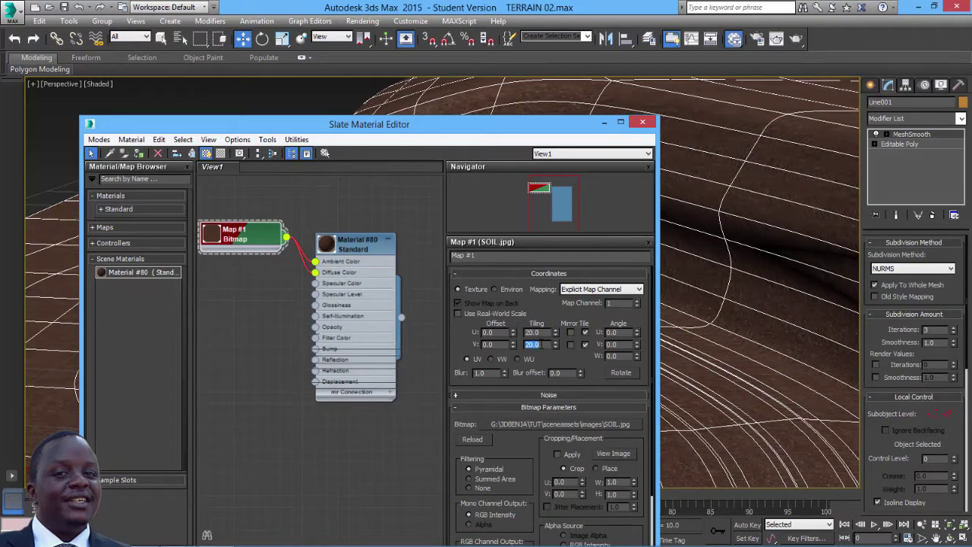
- Deselect the terrain and examine the soil texture's scale and stretching along the road surface from near and far
{"action": "left_click_drag", "start_coordinate": [521, 139], "coordinate": [313, 234]}
{"action": "middle_click_drag", "start_coordinate": [532, 250], "coordinate": [662, 306], "text": "alt"}
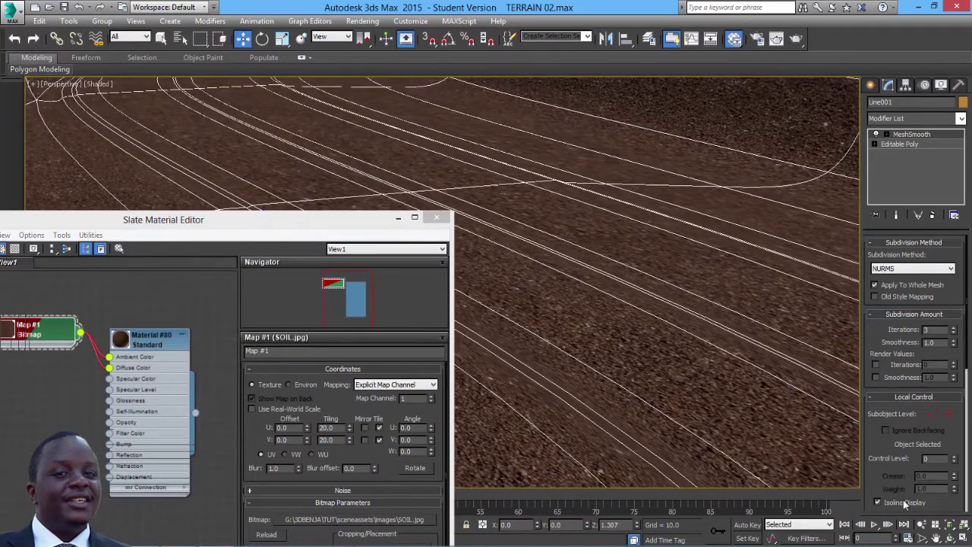
{"action": "left_click", "coordinate": [948, 537]}
{"action": "left_click_drag", "start_coordinate": [530, 291], "coordinate": [692, 318]}
{"action": "left_click_drag", "start_coordinate": [498, 252], "coordinate": [515, 310]}
{"action": "left_click", "coordinate": [242, 38]}
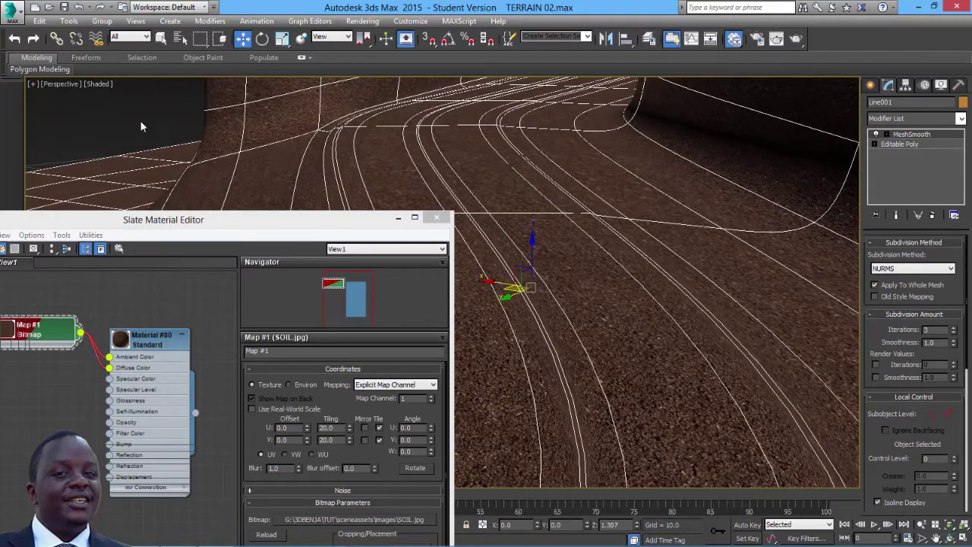
{"action": "left_click", "coordinate": [505, 224]}
{"action": "scroll", "coordinate": [505, 224], "scroll_direction": "up", "scroll_amount": 5}
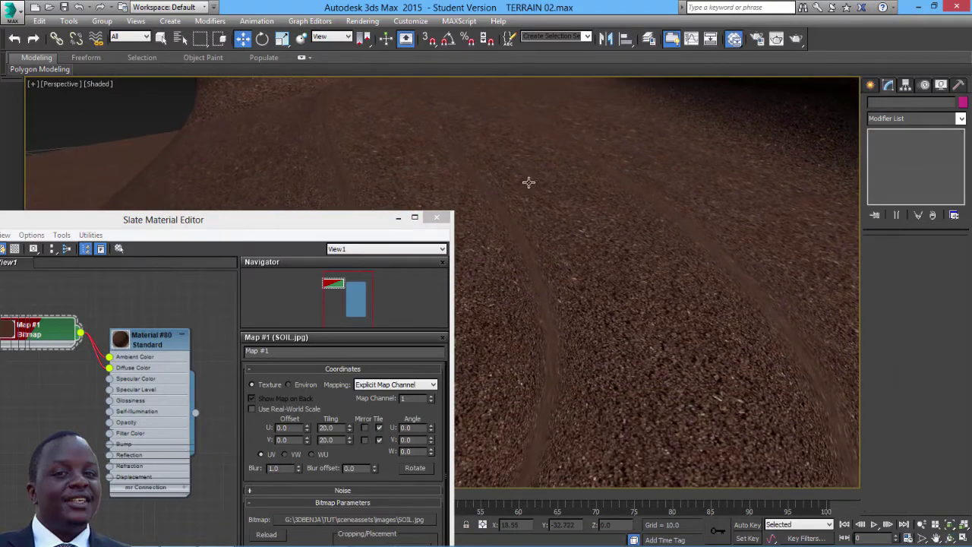
{"action": "scroll", "coordinate": [567, 288], "scroll_direction": "down", "scroll_amount": 4}
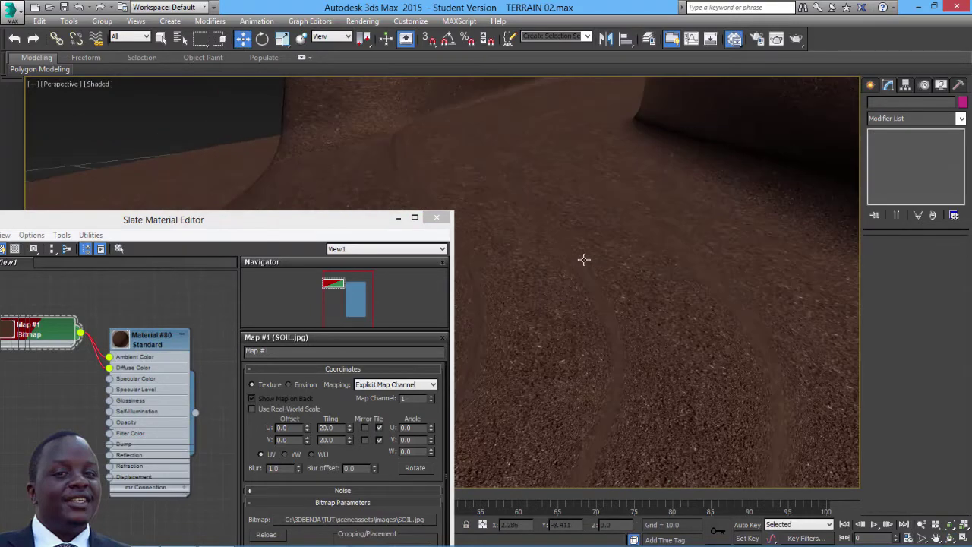
{"action": "middle_click_drag", "start_coordinate": [582, 258], "coordinate": [725, 254]}
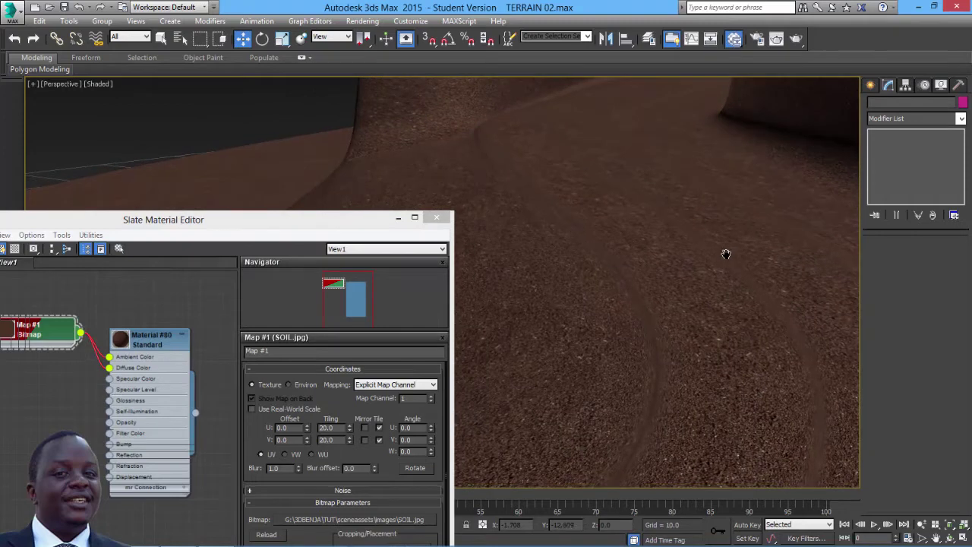
- Set the soil bitmap's U and V tiling to 30
{"action": "double_click", "coordinate": [327, 427]}
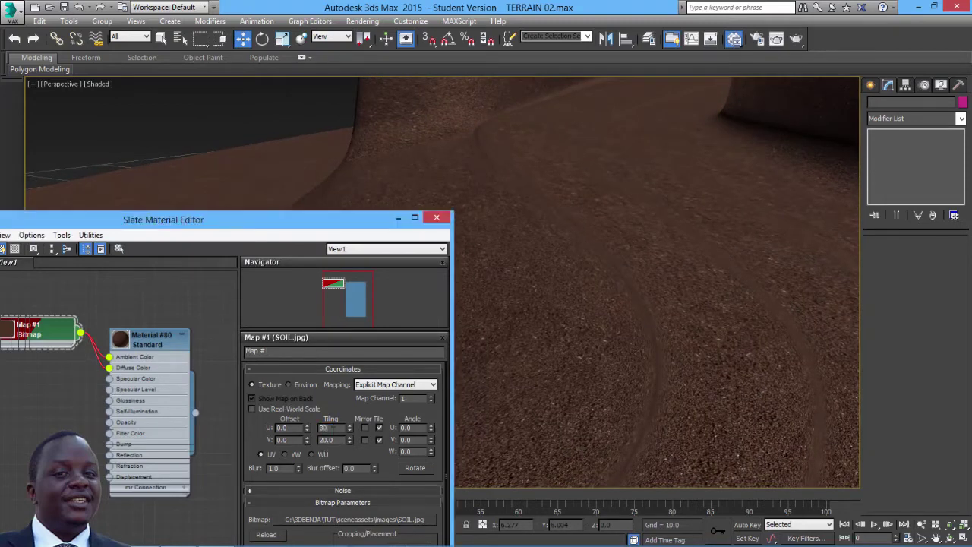
{"action": "type", "text": "30"}
{"action": "key", "text": "Return"}
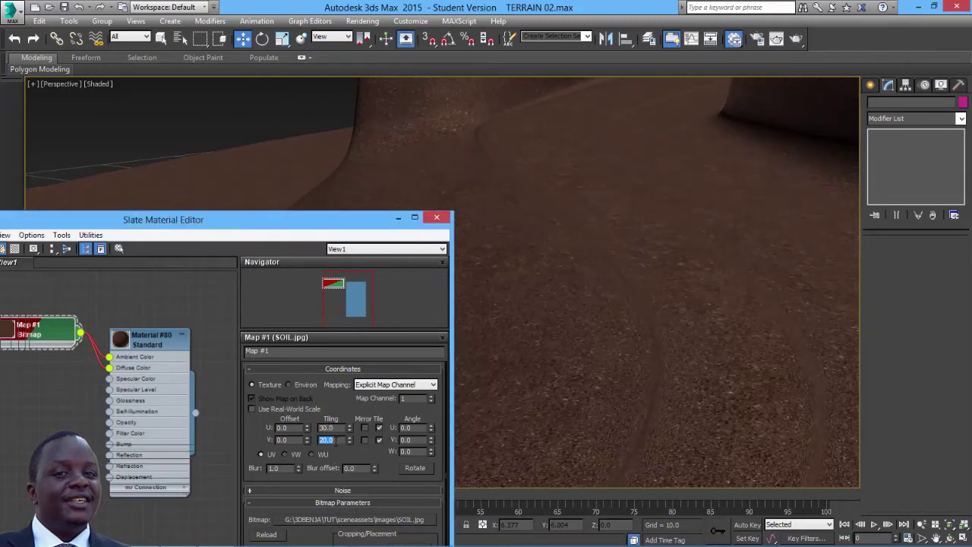
{"action": "key", "text": "Return"}
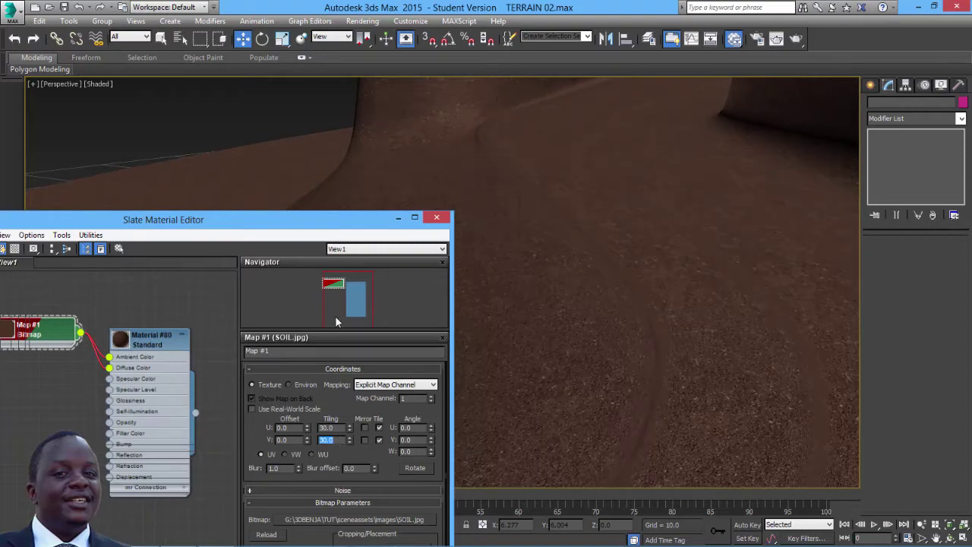
- Inspect the retiled soil texture on the ground and around the tunnel, closing the Slate Material Editor
{"action": "scroll", "coordinate": [581, 187], "scroll_direction": "up", "scroll_amount": 5}
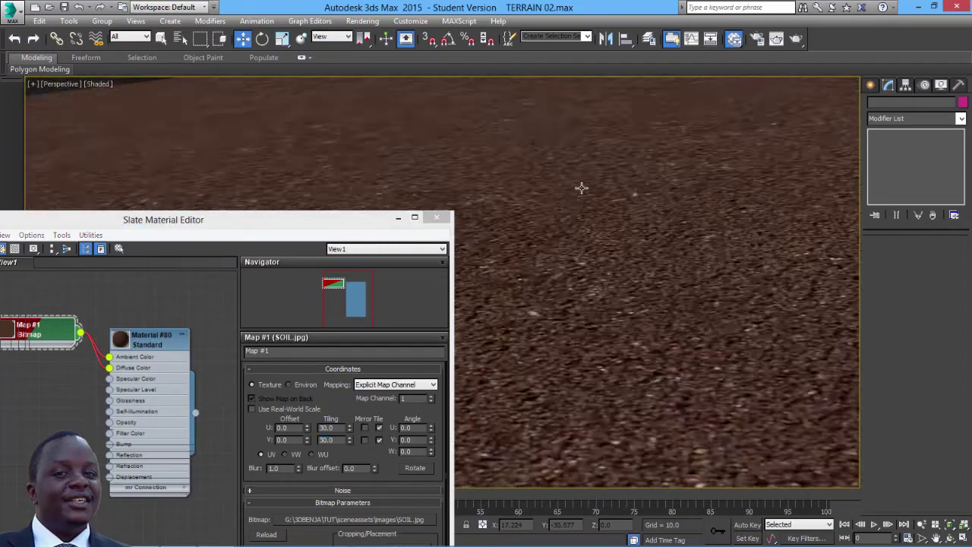
{"action": "scroll", "coordinate": [581, 187], "scroll_direction": "down", "scroll_amount": 5}
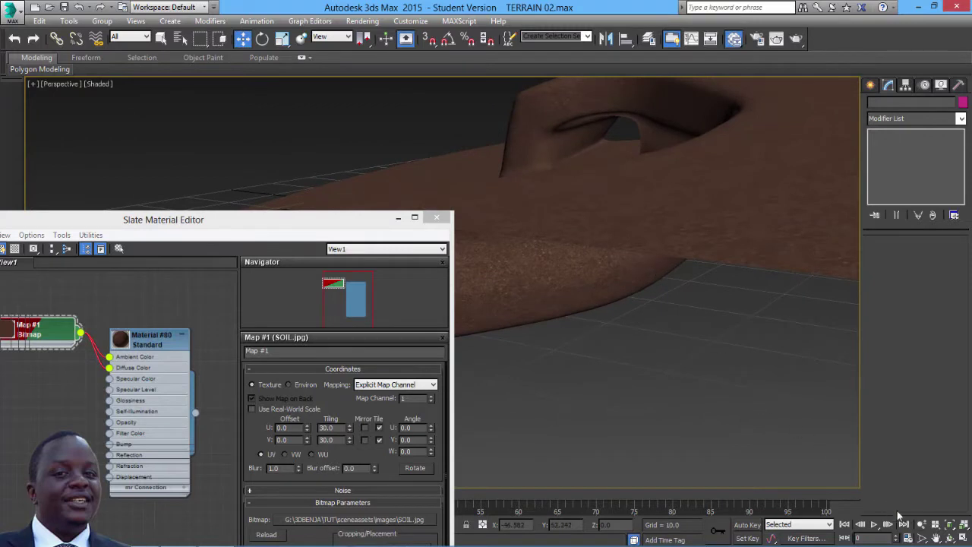
{"action": "left_click", "coordinate": [951, 538]}
{"action": "left_click_drag", "start_coordinate": [499, 284], "coordinate": [547, 302]}
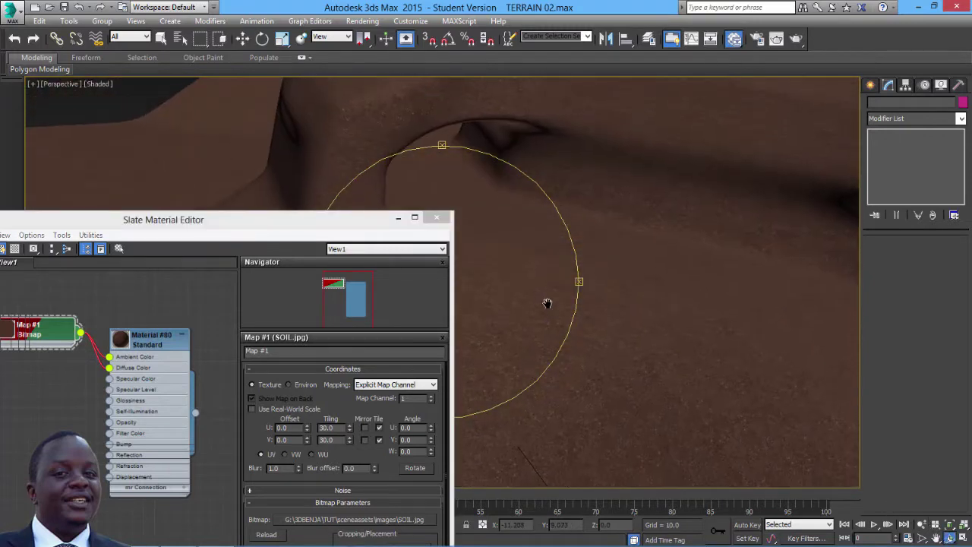
{"action": "left_click", "coordinate": [438, 219]}
{"action": "left_click_drag", "start_coordinate": [468, 243], "coordinate": [308, 117]}
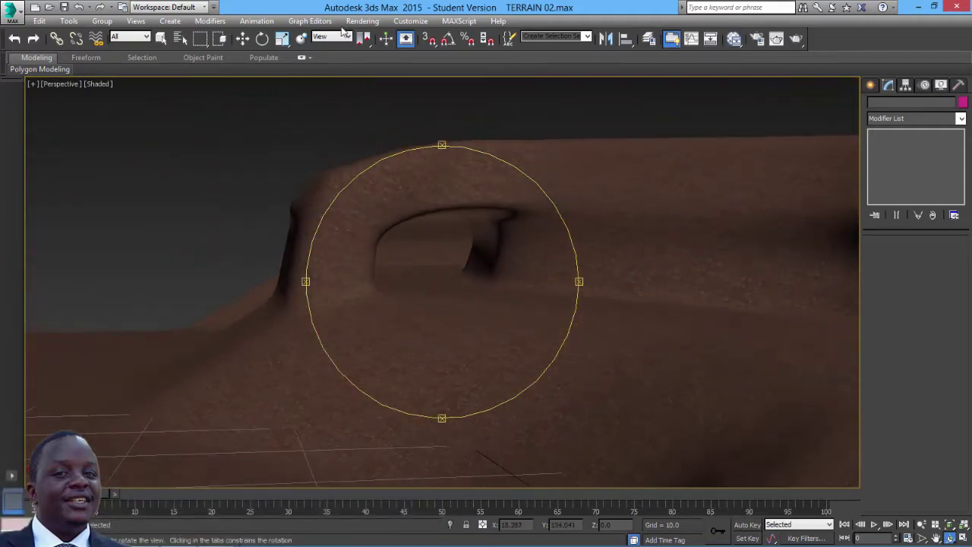
- Open Render To Texture and select the terrain as the object to bake
{"action": "left_click", "coordinate": [362, 21]}
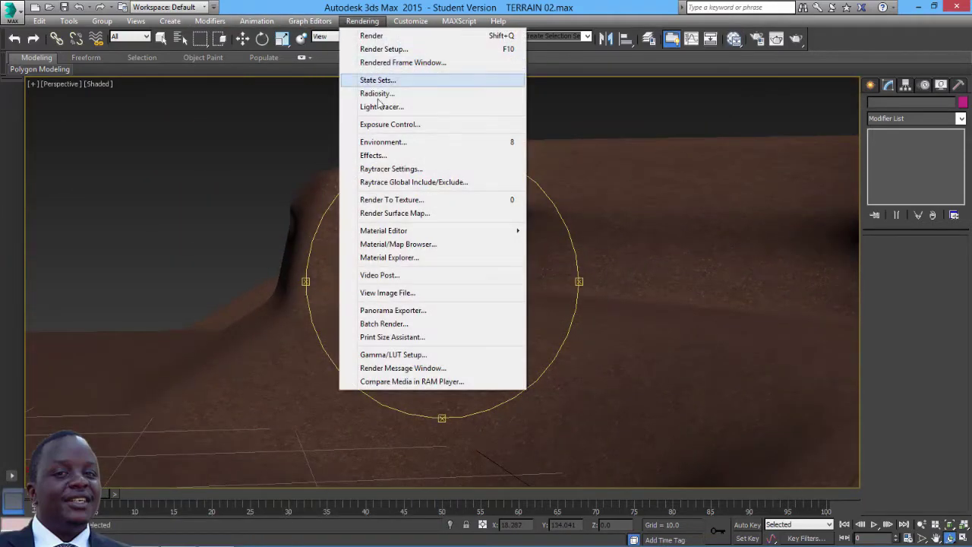
{"action": "left_click", "coordinate": [389, 200]}
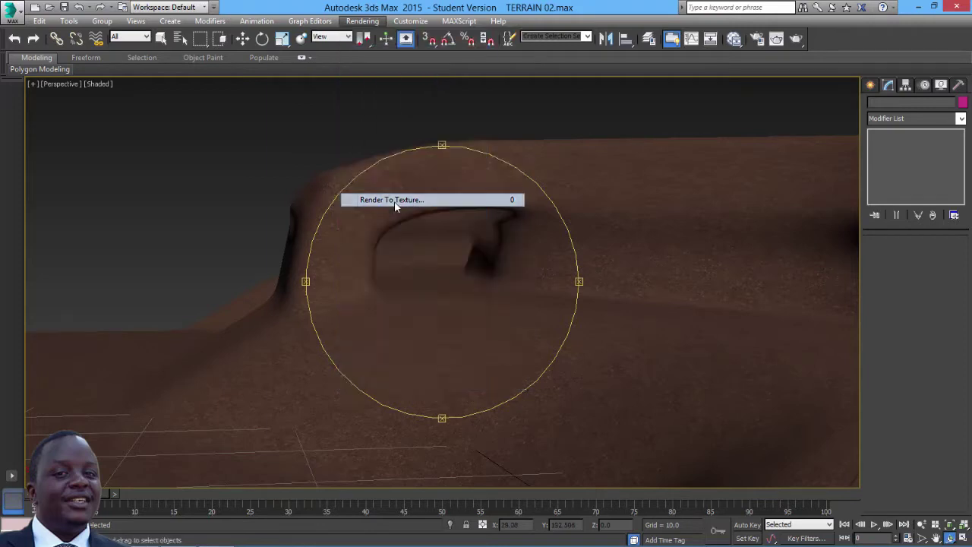
{"action": "left_click", "coordinate": [549, 203]}
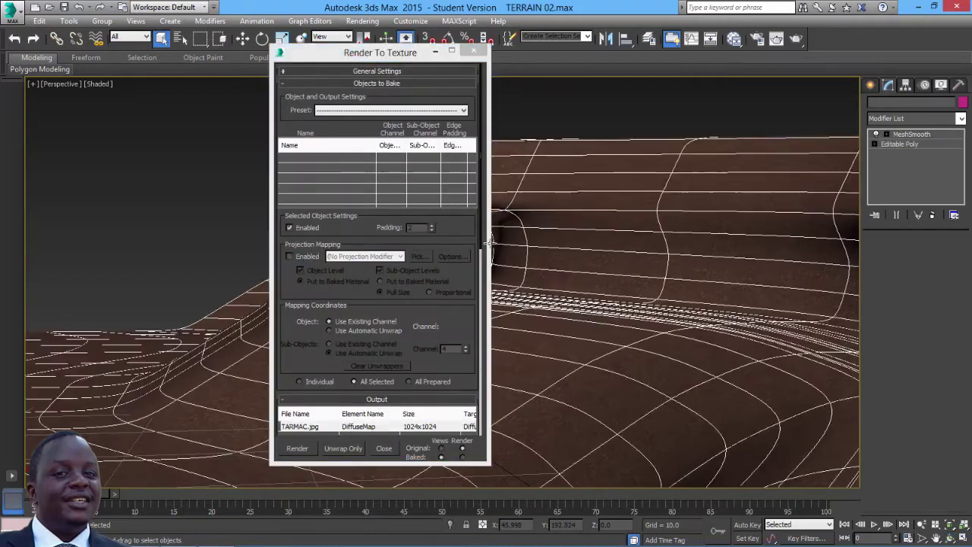
- Name the DiffuseMap element's output file SOILT.jpg
{"action": "scroll", "coordinate": [430, 312], "scroll_direction": "down", "scroll_amount": 3}
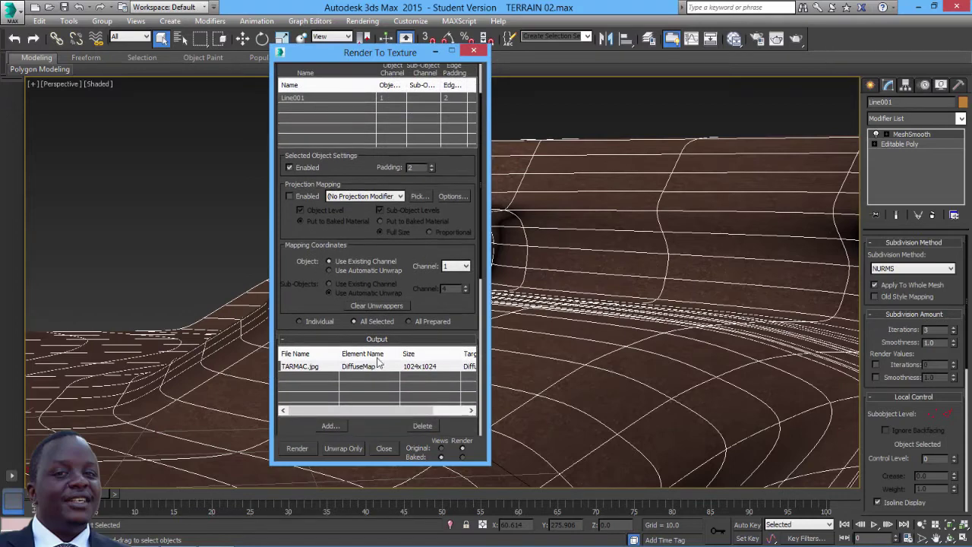
{"action": "left_click_drag", "start_coordinate": [459, 419], "coordinate": [447, 279]}
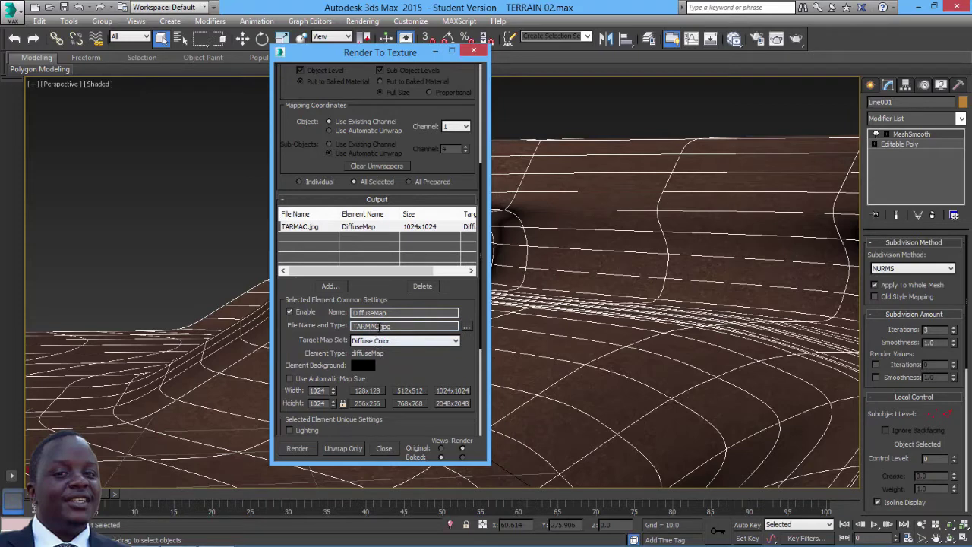
{"action": "left_click_drag", "start_coordinate": [360, 327], "coordinate": [327, 326]}
{"action": "left_click", "coordinate": [379, 326]}
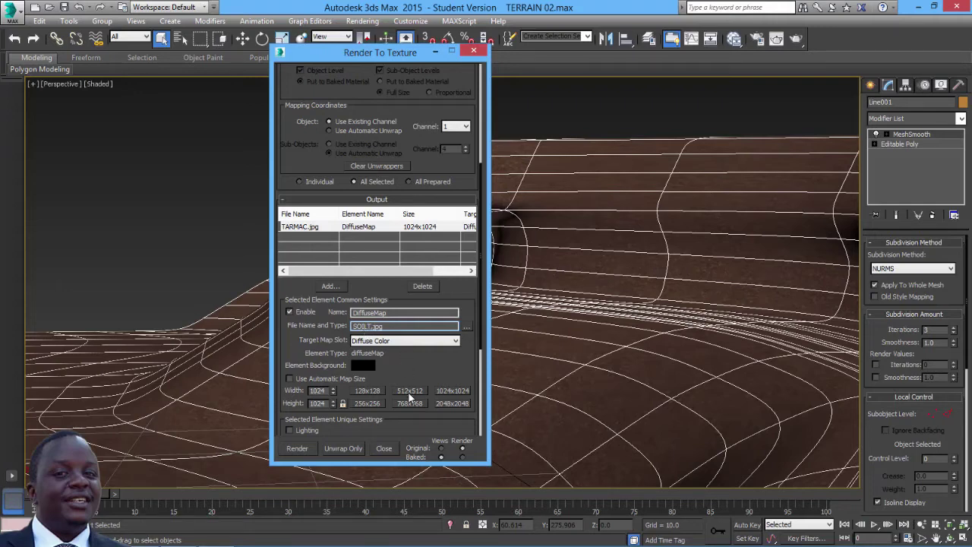
- Render the terrain's soil diffuse map to SOILT.jpg and preview the baked image from the images folder without saving another copy
{"action": "left_click", "coordinate": [297, 448]}
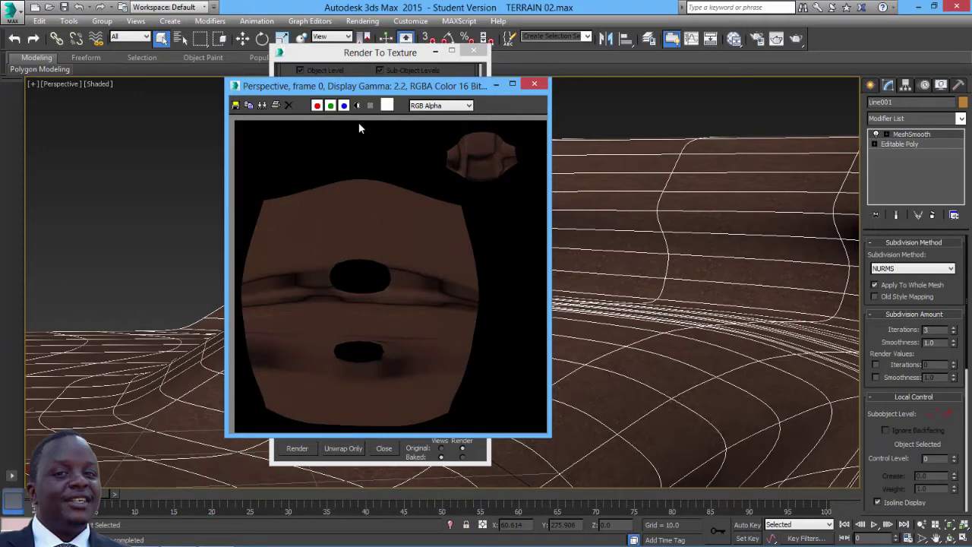
{"action": "left_click", "coordinate": [236, 105]}
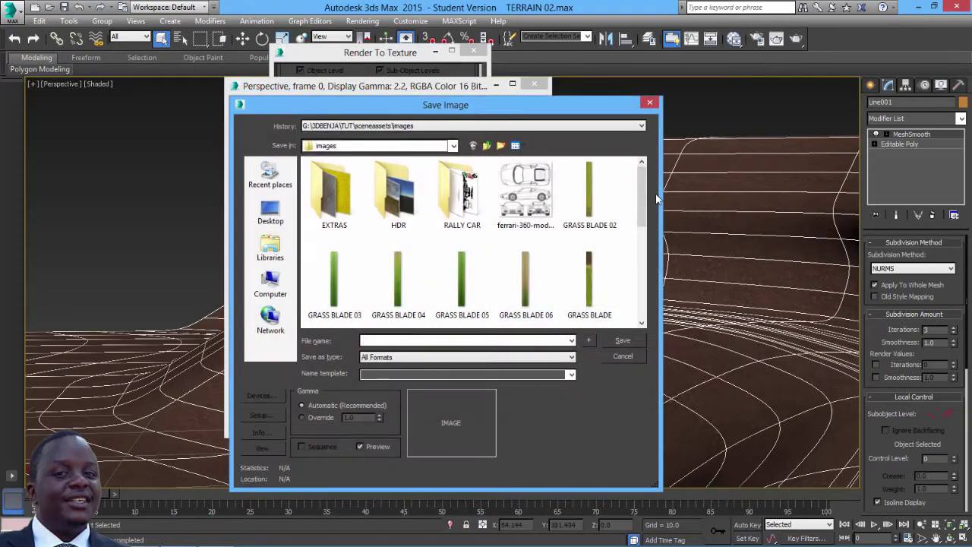
{"action": "left_click_drag", "start_coordinate": [642, 196], "coordinate": [646, 320]}
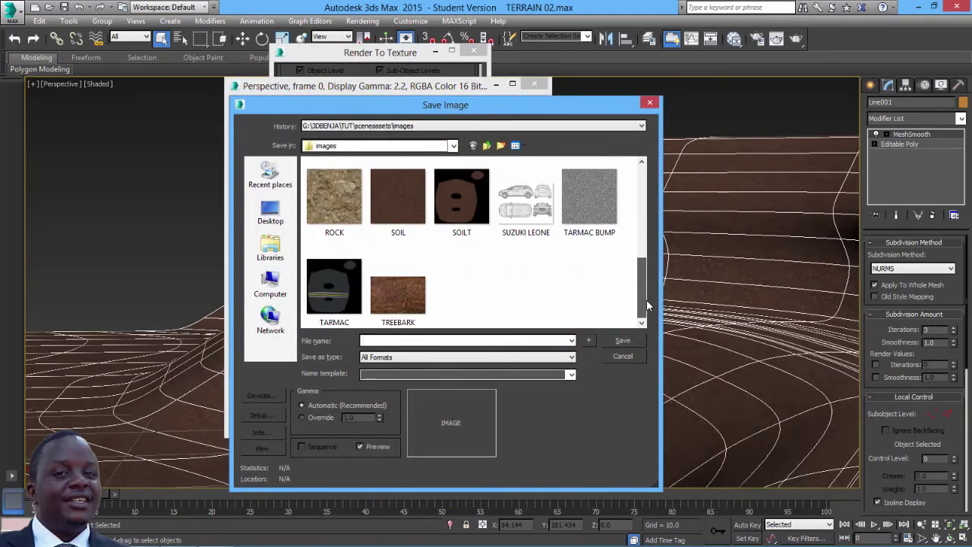
{"action": "left_click", "coordinate": [466, 203]}
{"action": "right_click", "coordinate": [466, 203]}
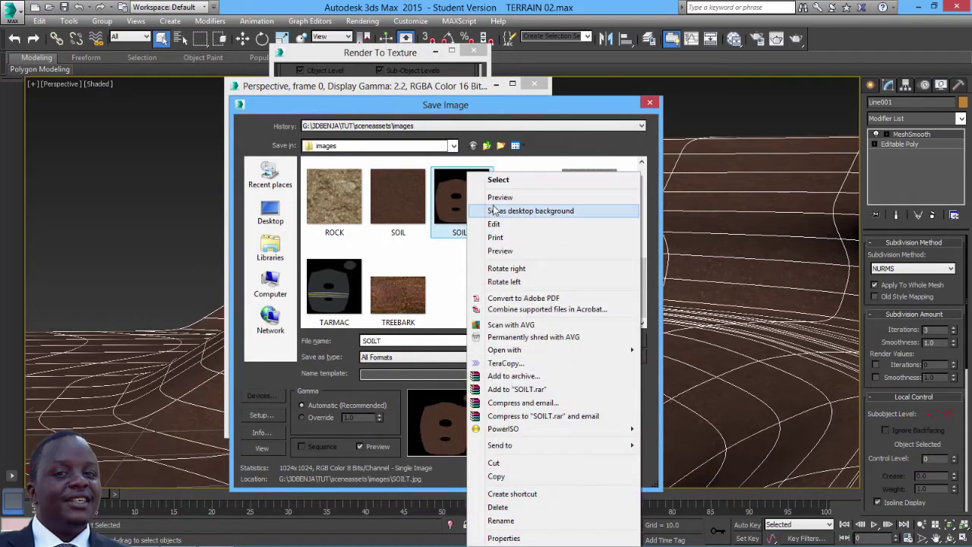
{"action": "left_click", "coordinate": [486, 195]}
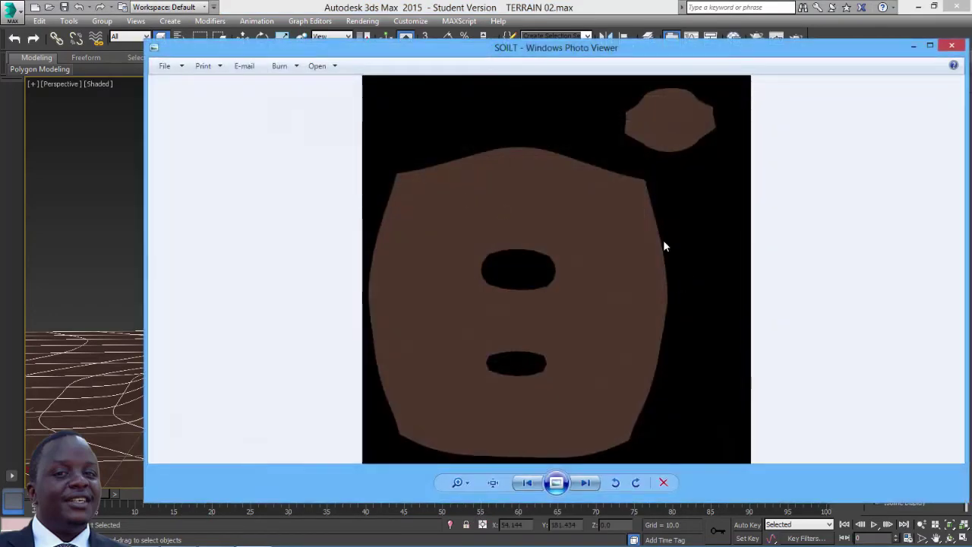
{"action": "left_click", "coordinate": [952, 45]}
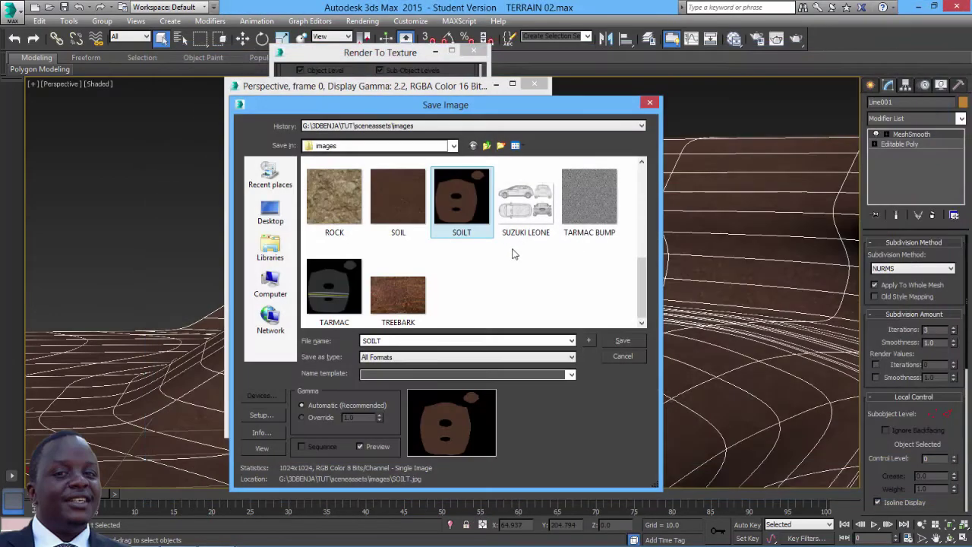
{"action": "left_click", "coordinate": [650, 103]}
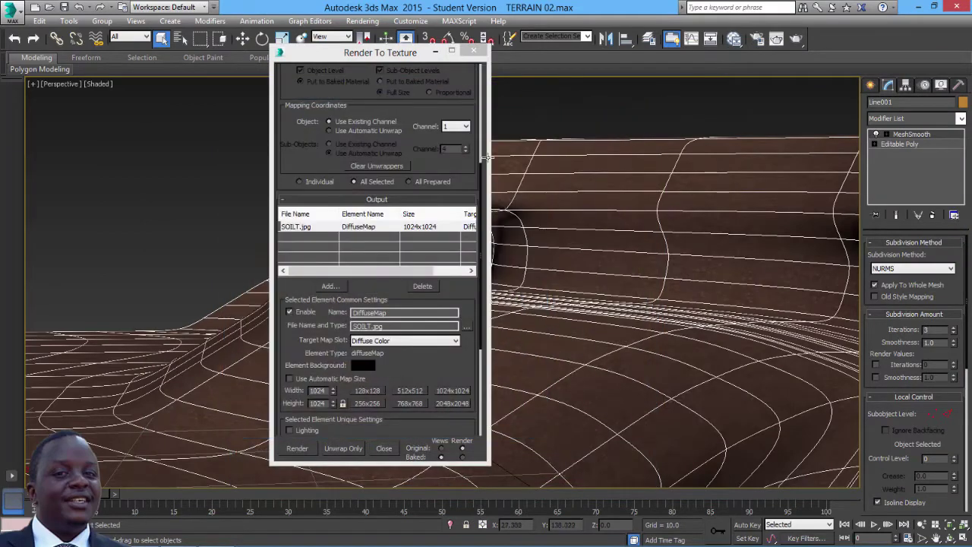
- Replace the SOIL.jpg bitmap in the terrain material with GRASS.jpg in the Slate Material Editor
{"action": "key", "text": "m"}
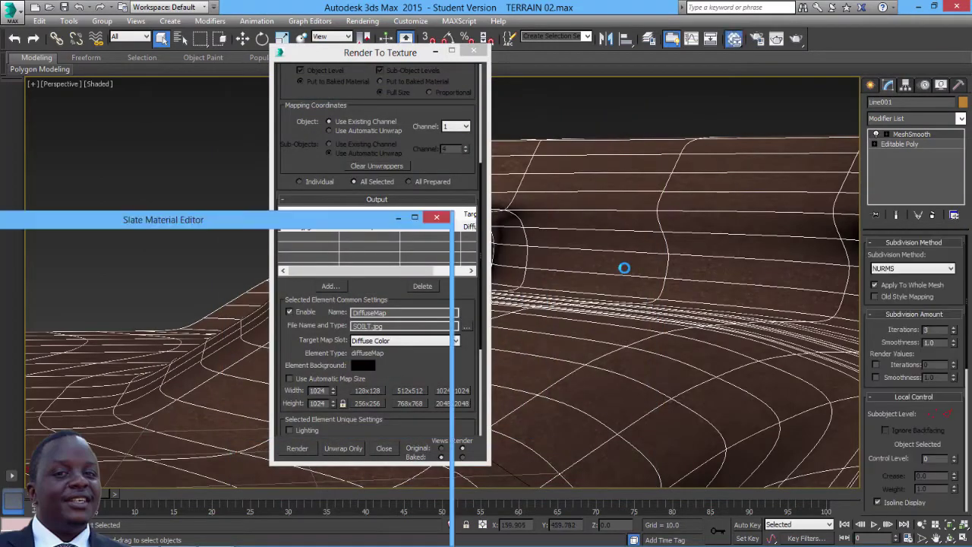
{"action": "left_click_drag", "start_coordinate": [292, 222], "coordinate": [504, 113]}
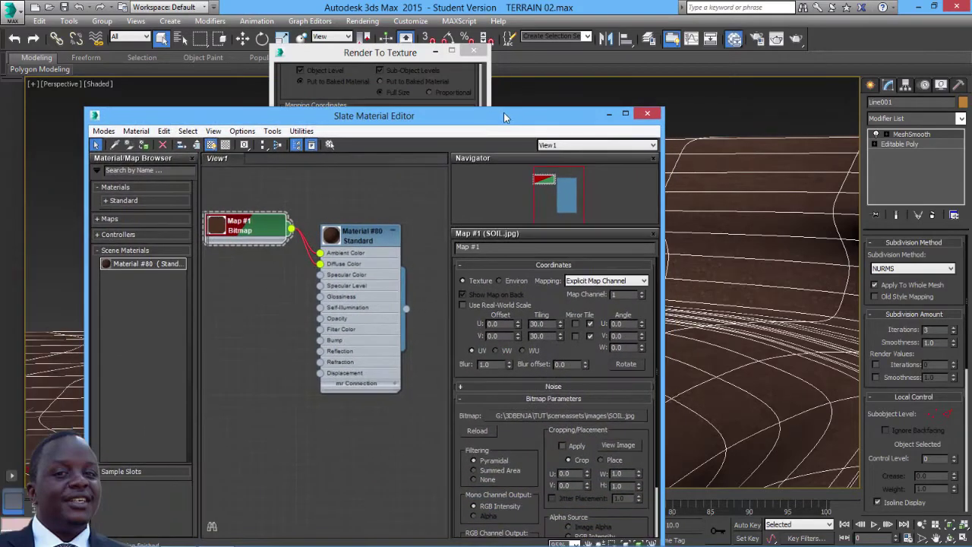
{"action": "double_click", "coordinate": [223, 227]}
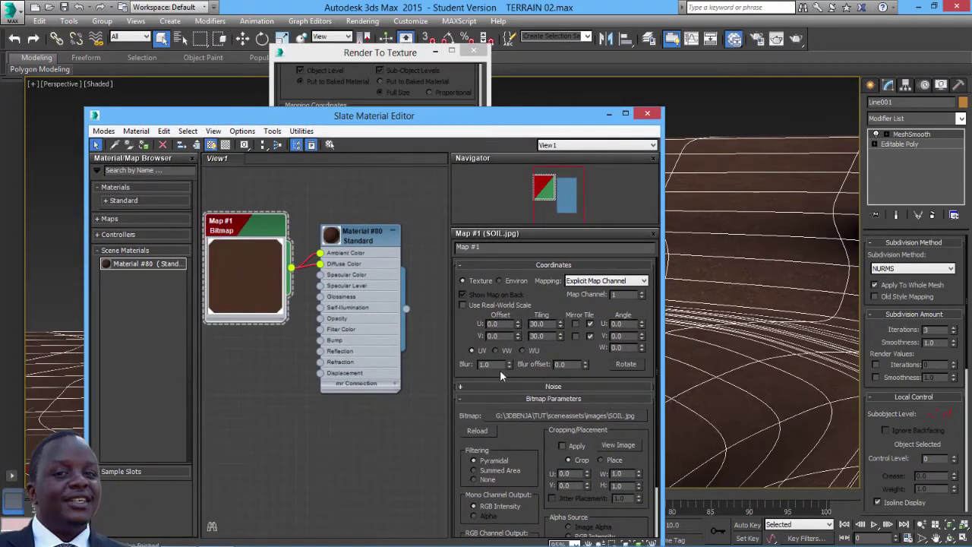
{"action": "left_click", "coordinate": [566, 417]}
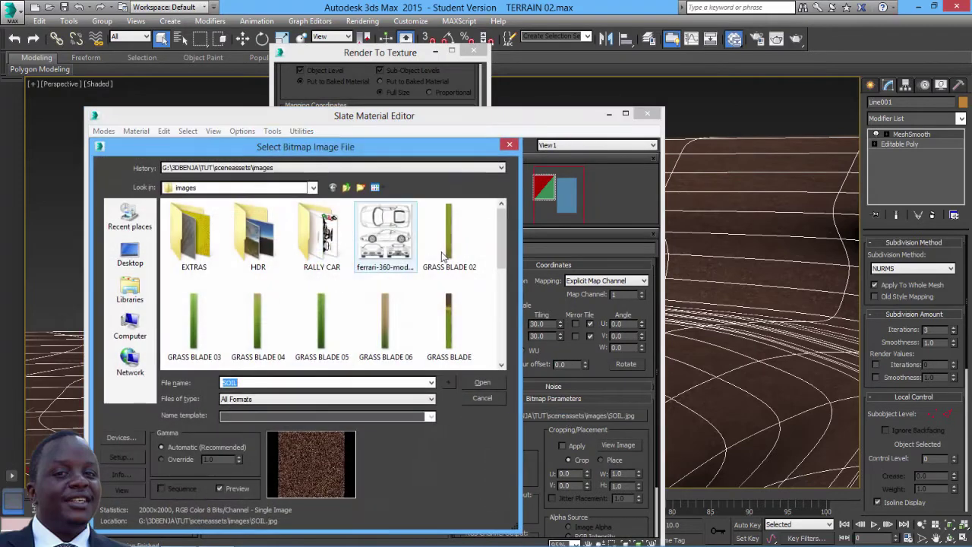
{"action": "left_click_drag", "start_coordinate": [501, 258], "coordinate": [505, 315]}
{"action": "left_click", "coordinate": [329, 244]}
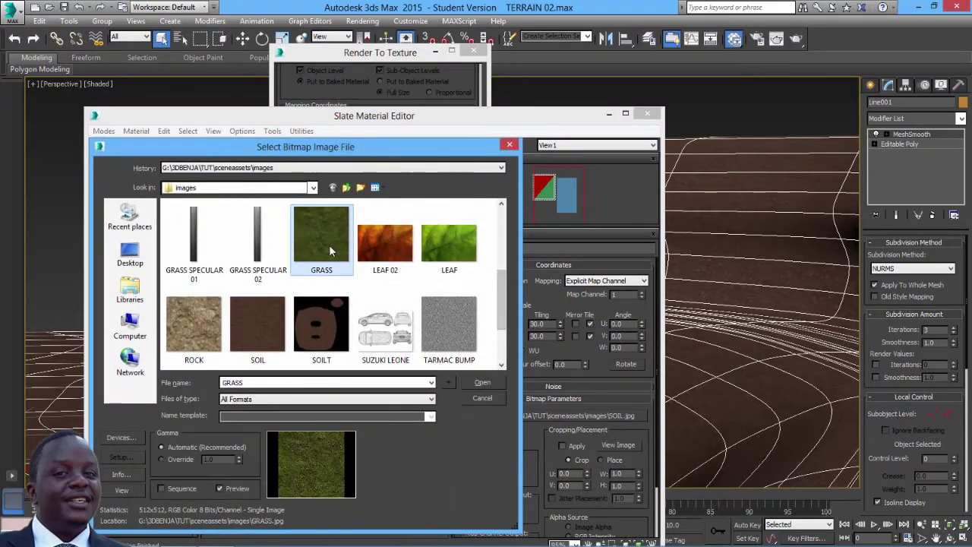
{"action": "left_click", "coordinate": [482, 382]}
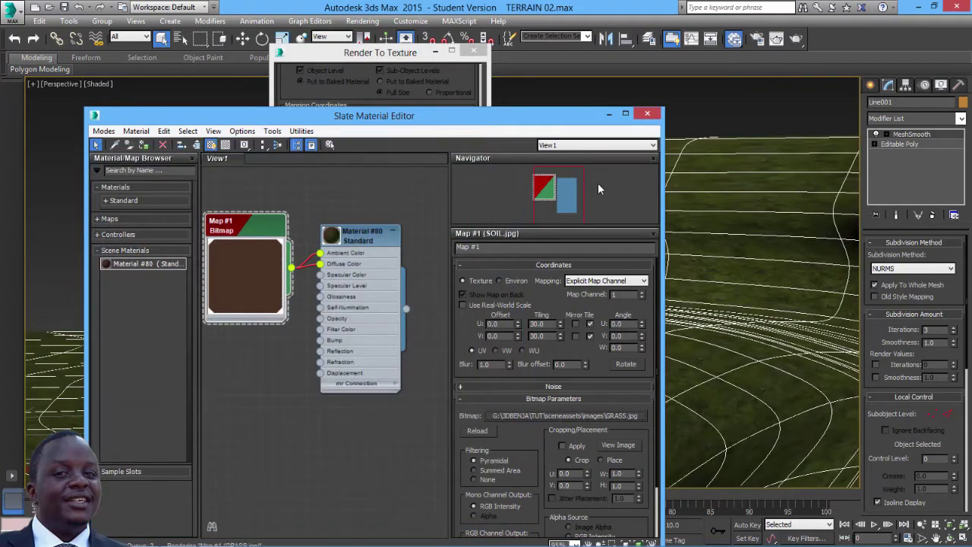
- Close the Slate Material Editor and inspect the grass texture on the ground and around the tunnel
{"action": "left_click", "coordinate": [647, 113]}
{"action": "left_click", "coordinate": [619, 114]}
{"action": "middle_click_drag", "start_coordinate": [636, 217], "coordinate": [770, 261]}
{"action": "scroll", "coordinate": [584, 254], "scroll_direction": "up", "scroll_amount": 3}
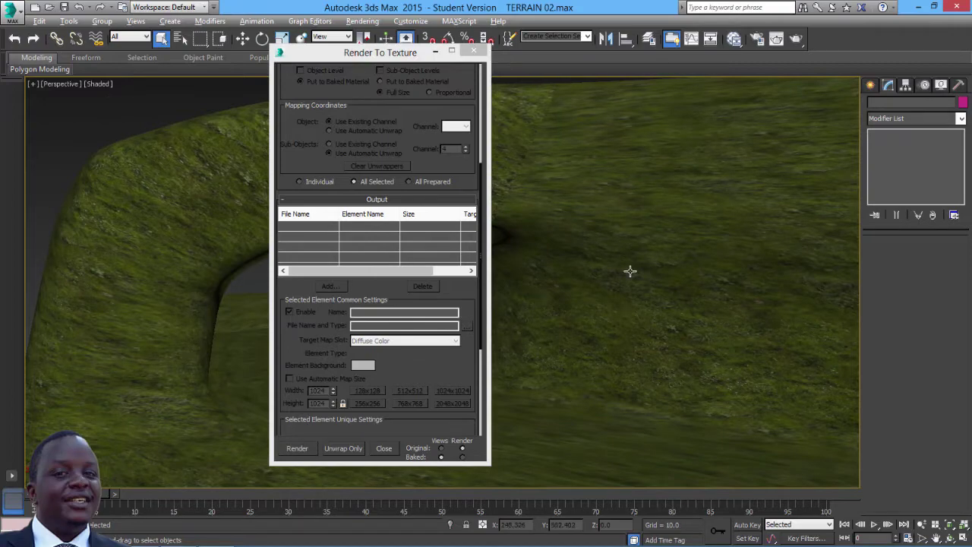
{"action": "middle_click_drag", "start_coordinate": [630, 271], "coordinate": [658, 304], "text": "alt"}
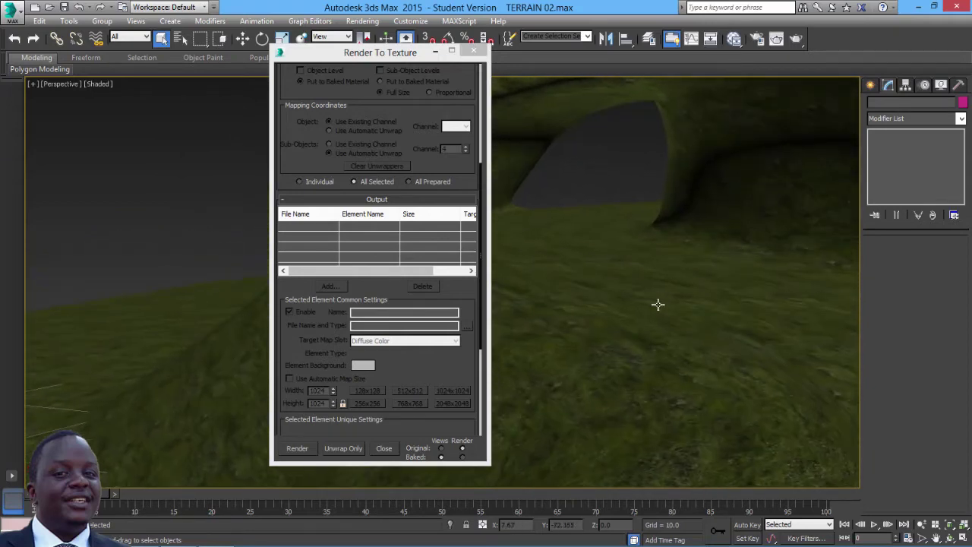
- Select the terrain, name the DiffuseMap output file GRASSLT.jpg and render the grass texture bake
{"action": "left_click", "coordinate": [719, 206]}
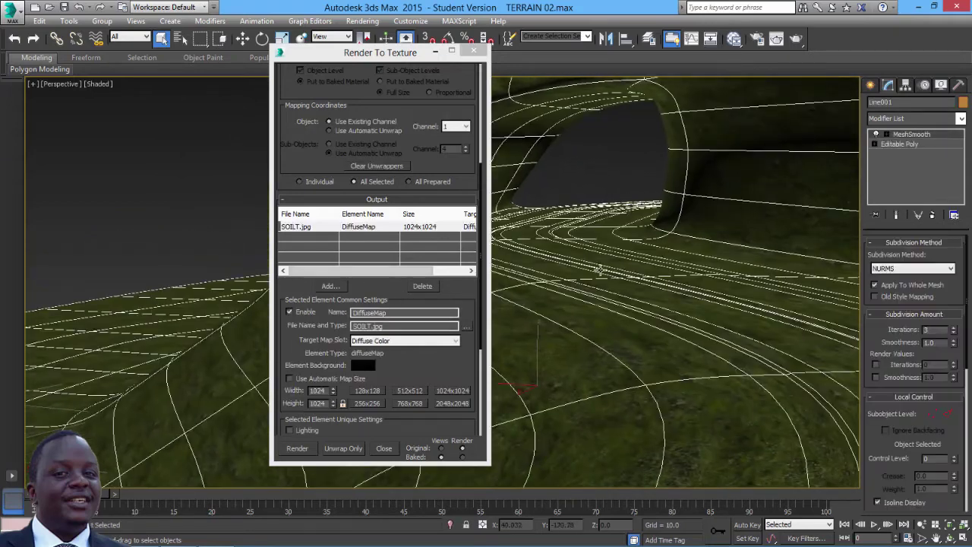
{"action": "left_click", "coordinate": [367, 328]}
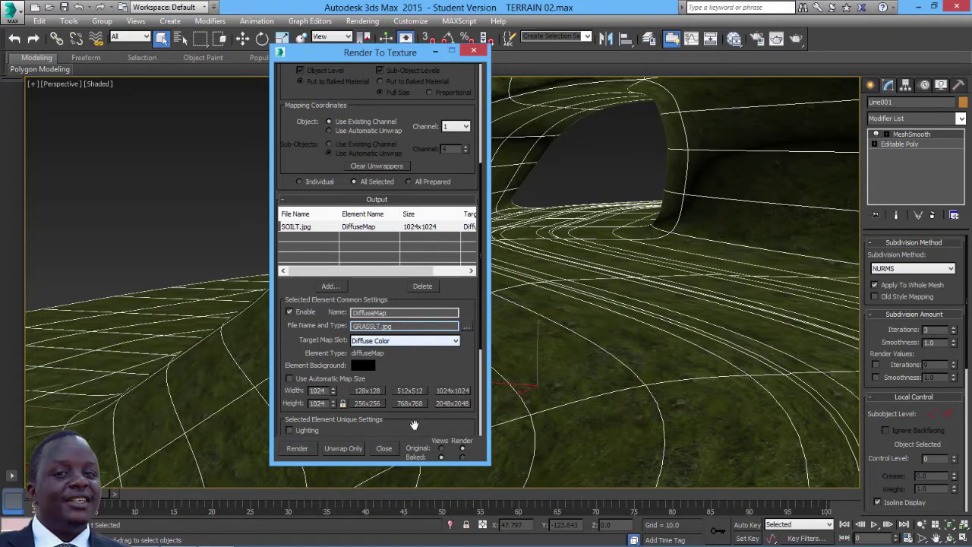
{"action": "left_click", "coordinate": [301, 449]}
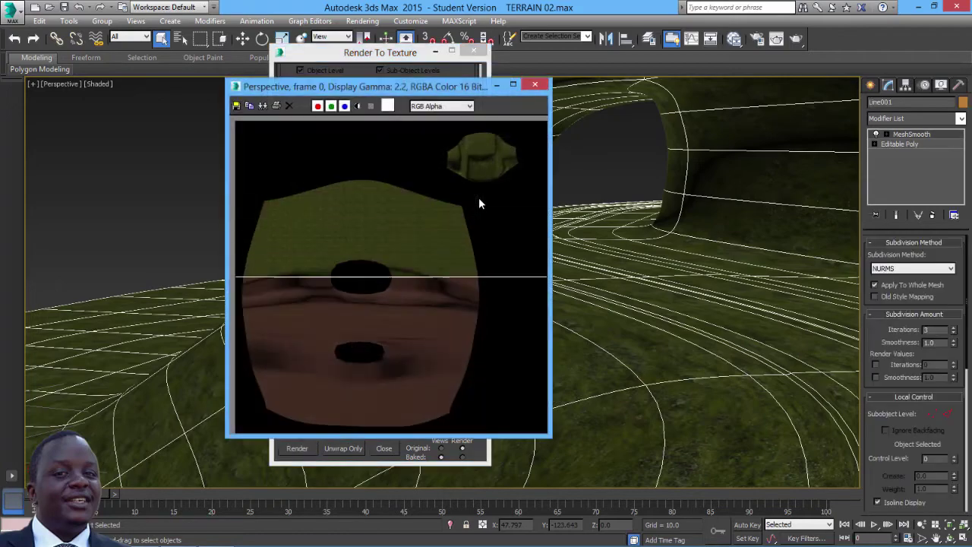
- Browse the images folder through the Save Image dialog without saving, and close the rendered frame window
{"action": "left_click", "coordinate": [236, 106]}
{"action": "left_click_drag", "start_coordinate": [644, 220], "coordinate": [643, 291]}
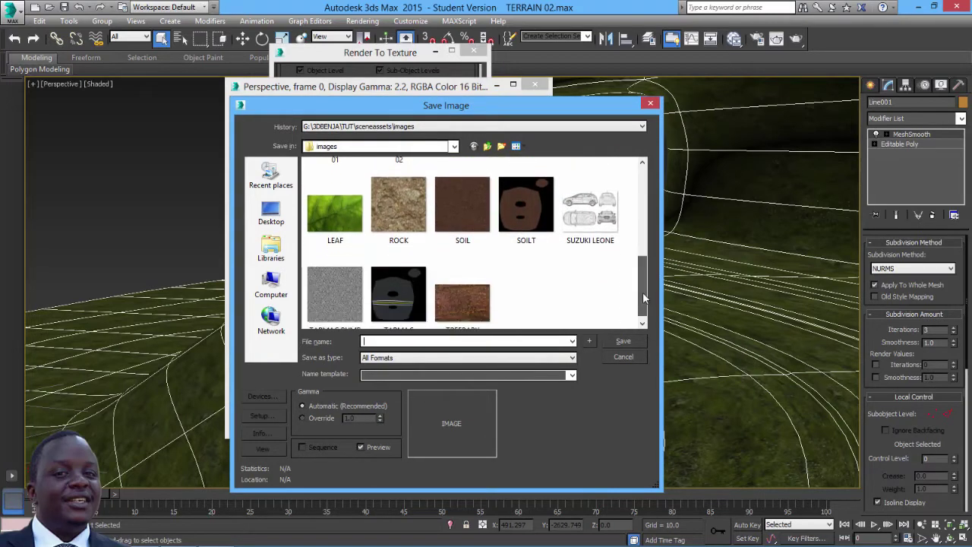
{"action": "left_click", "coordinate": [650, 104]}
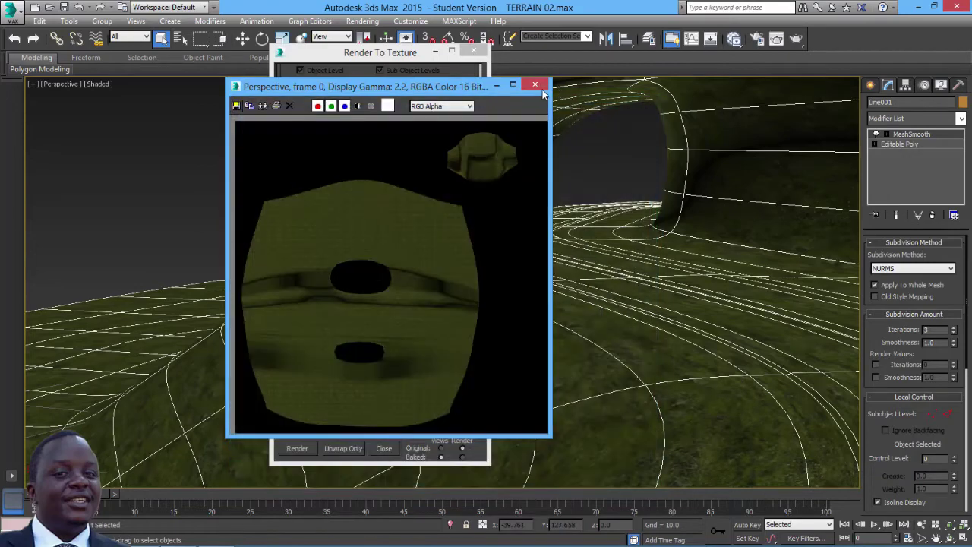
{"action": "left_click", "coordinate": [535, 85]}
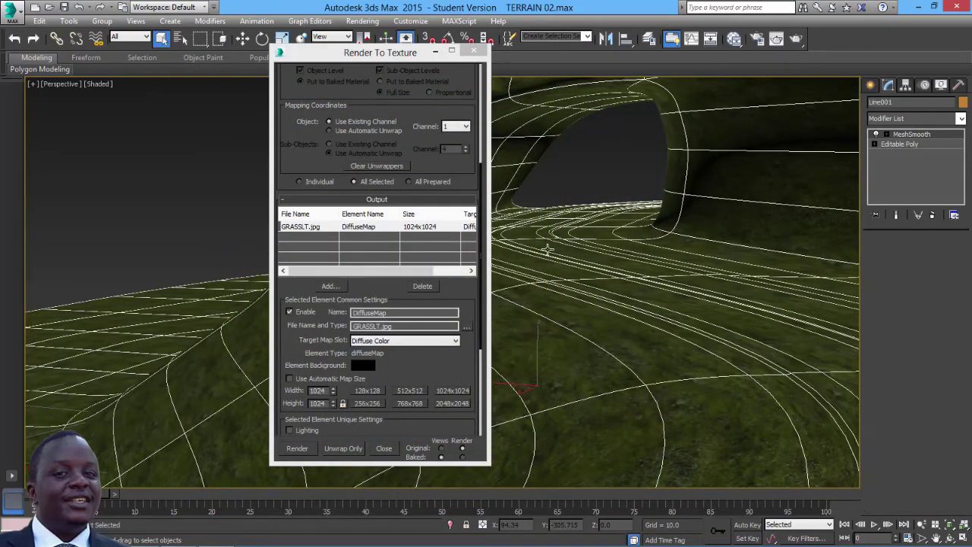
{"action": "key", "text": "b"}
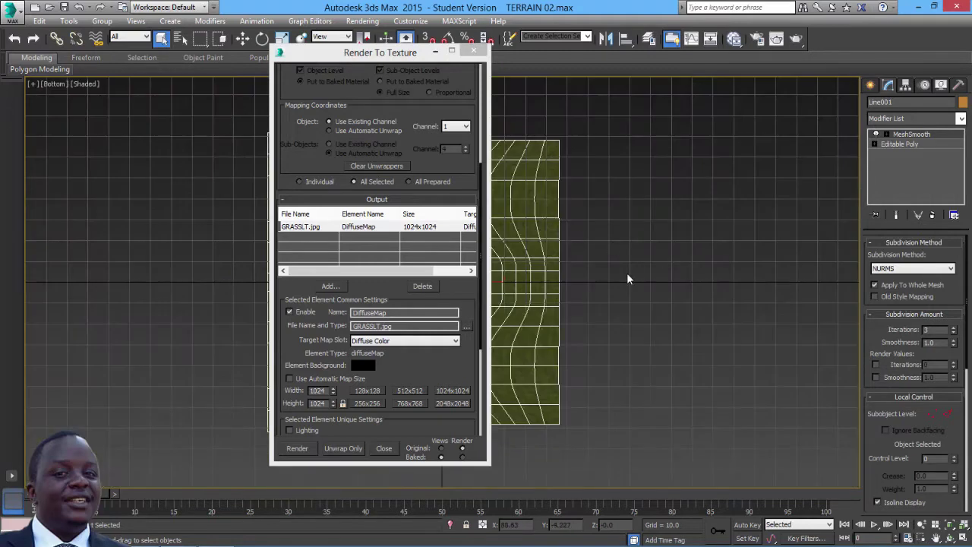
{"action": "left_click", "coordinate": [53, 84]}
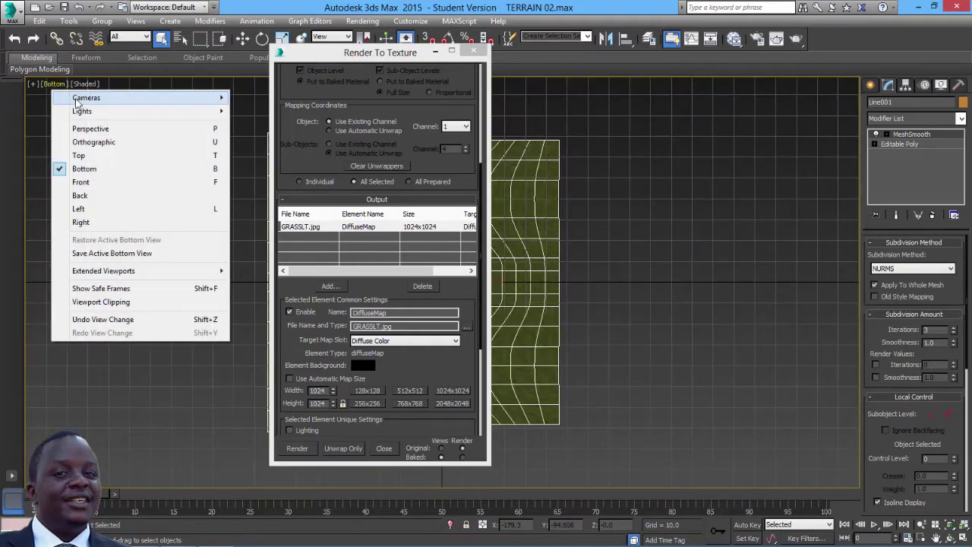
{"action": "left_click", "coordinate": [97, 133]}
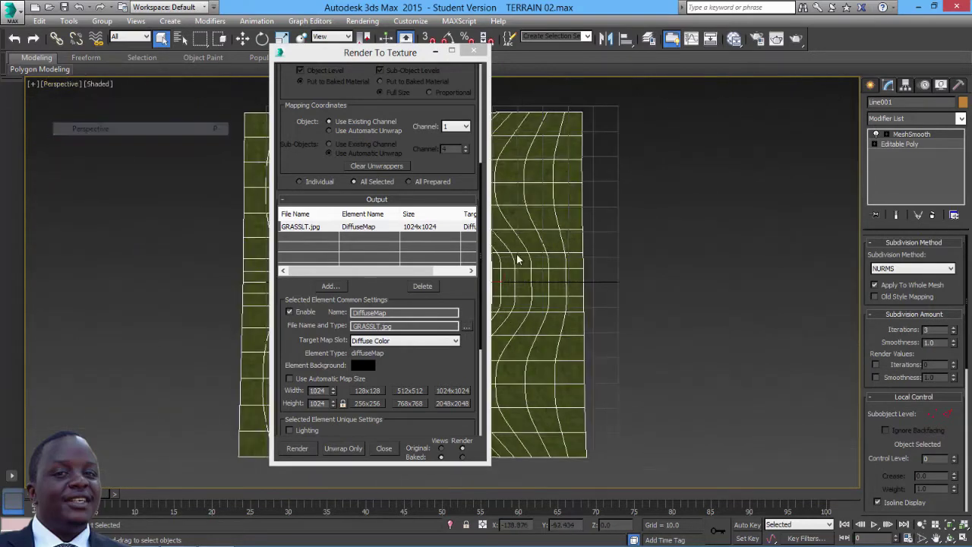
{"action": "left_click", "coordinate": [949, 536]}
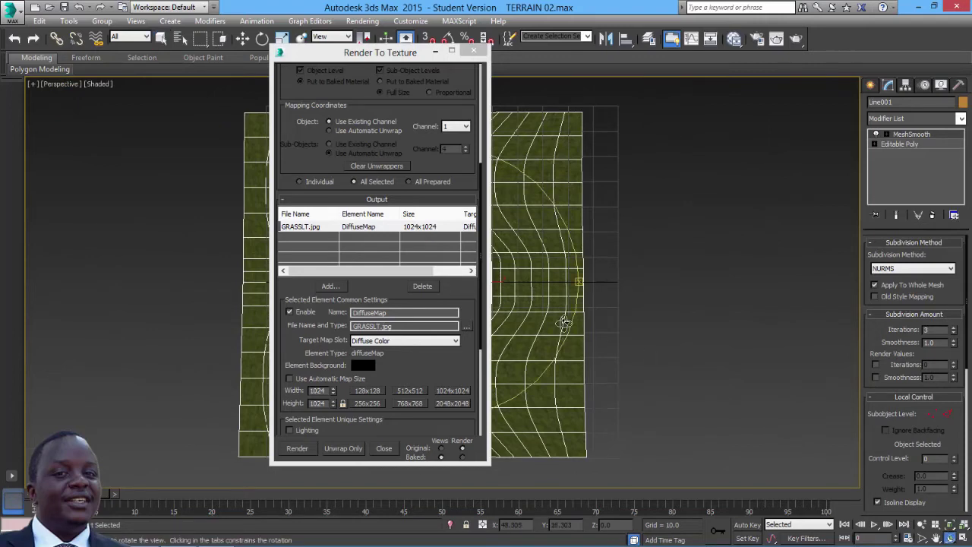
{"action": "mouse_move", "coordinate": [564, 323]}
{"action": "left_mouse_down"}
{"action": "mouse_move", "coordinate": [574, 319]}
{"action": "mouse_move", "coordinate": [566, 324]}
{"action": "left_mouse_up"}
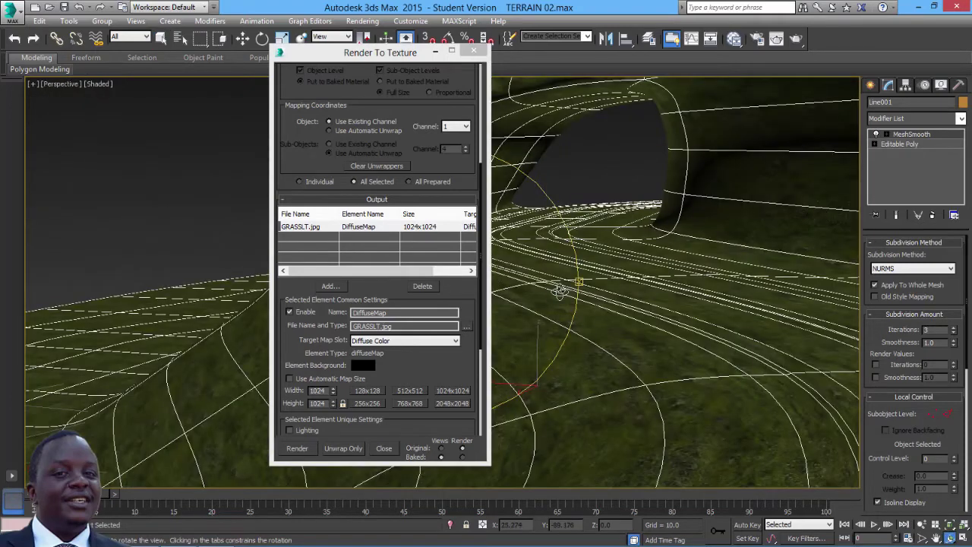
- Replace the GRASS.jpg bitmap in the terrain material with ROCK.jpg
{"action": "key", "text": "m"}
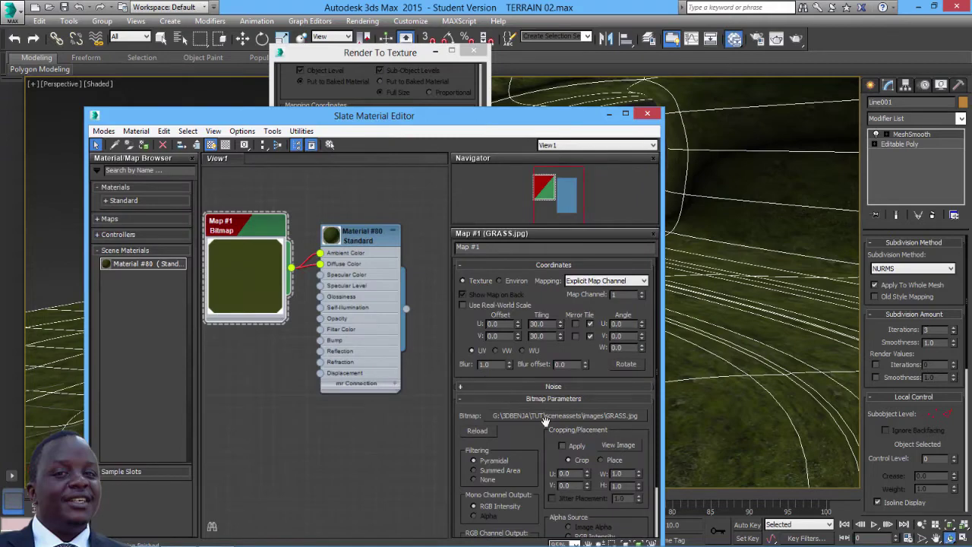
{"action": "left_click", "coordinate": [545, 415]}
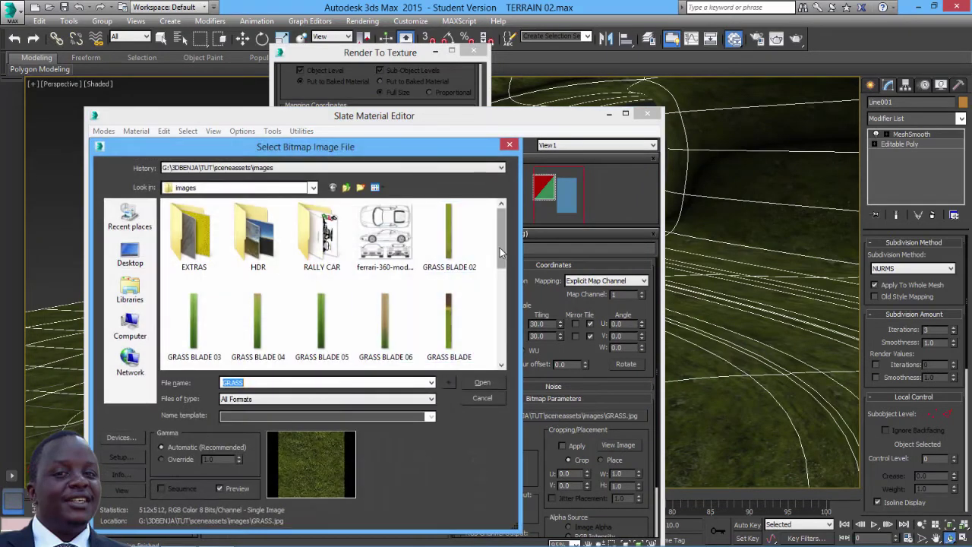
{"action": "left_click_drag", "start_coordinate": [501, 253], "coordinate": [500, 322]}
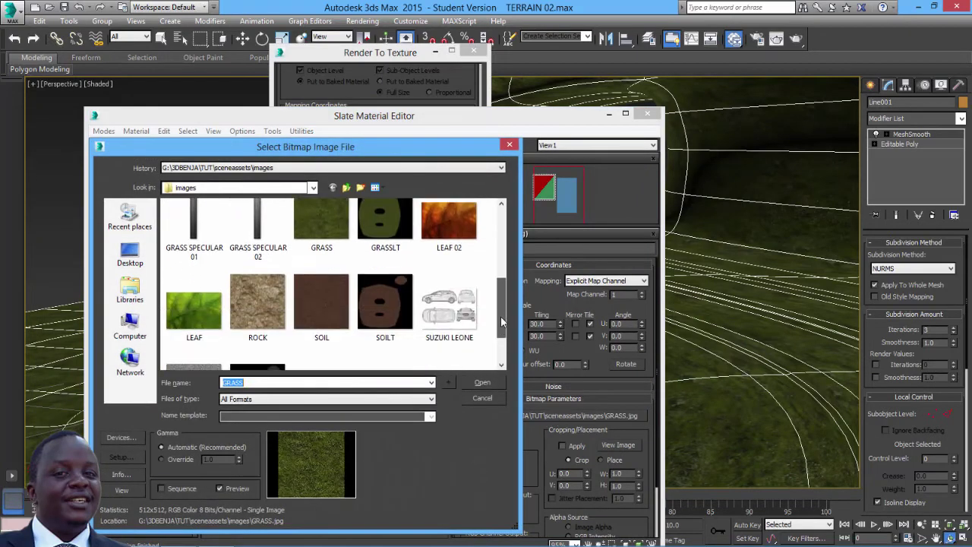
{"action": "left_click", "coordinate": [258, 303]}
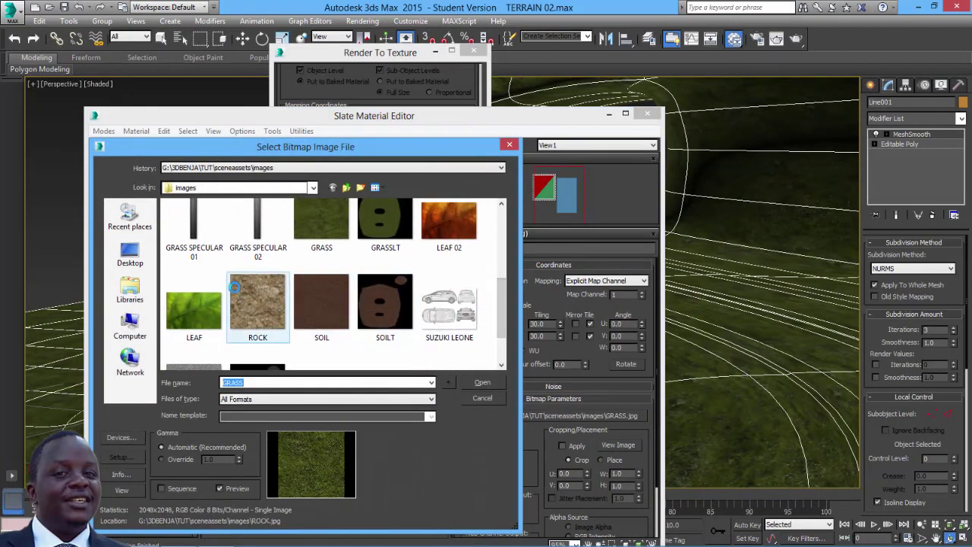
{"action": "left_click", "coordinate": [482, 384]}
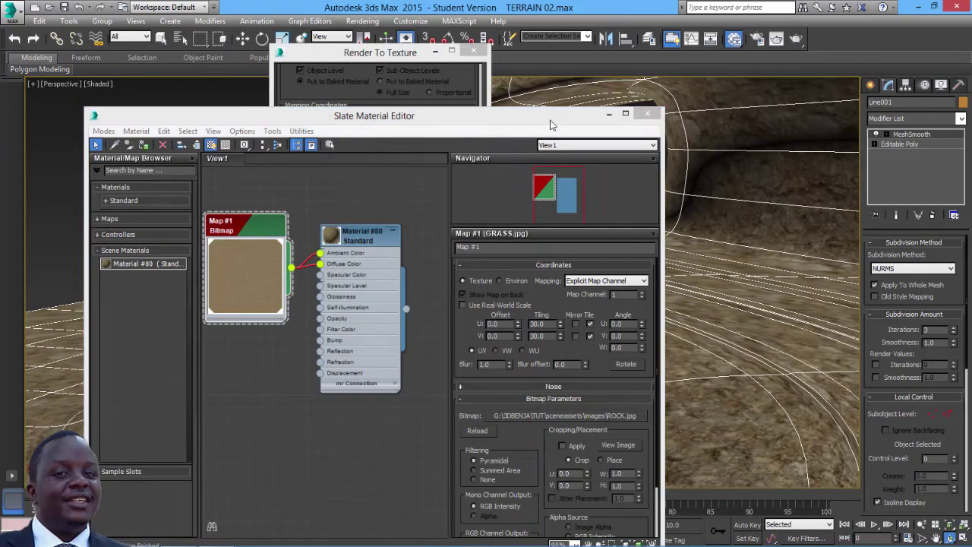
- Set the rock bitmap's U and V tiling to 10, keeping the tunnel entrance in view
{"action": "left_click_drag", "start_coordinate": [586, 120], "coordinate": [495, 297]}
{"action": "middle_click_drag", "start_coordinate": [562, 243], "coordinate": [583, 227], "text": "alt"}
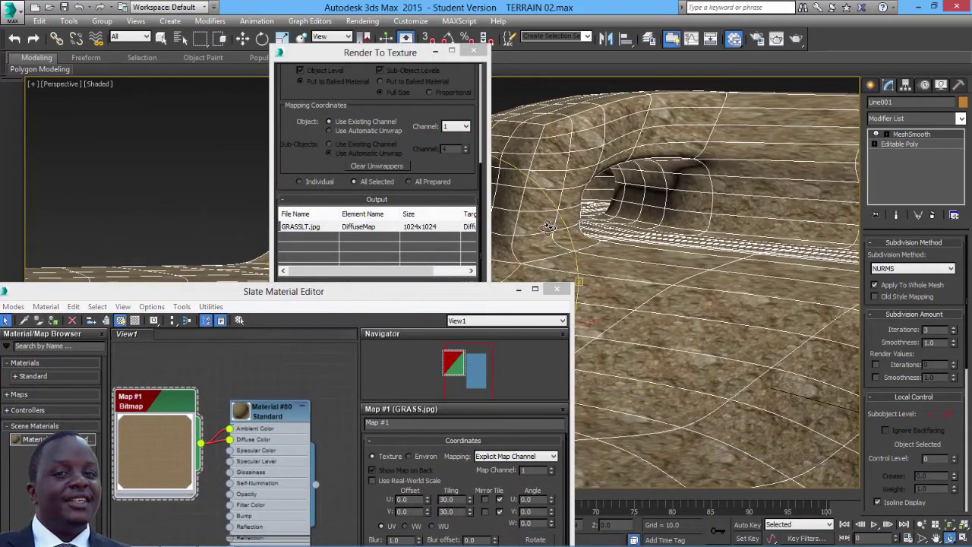
{"action": "left_click_drag", "start_coordinate": [406, 292], "coordinate": [367, 189]}
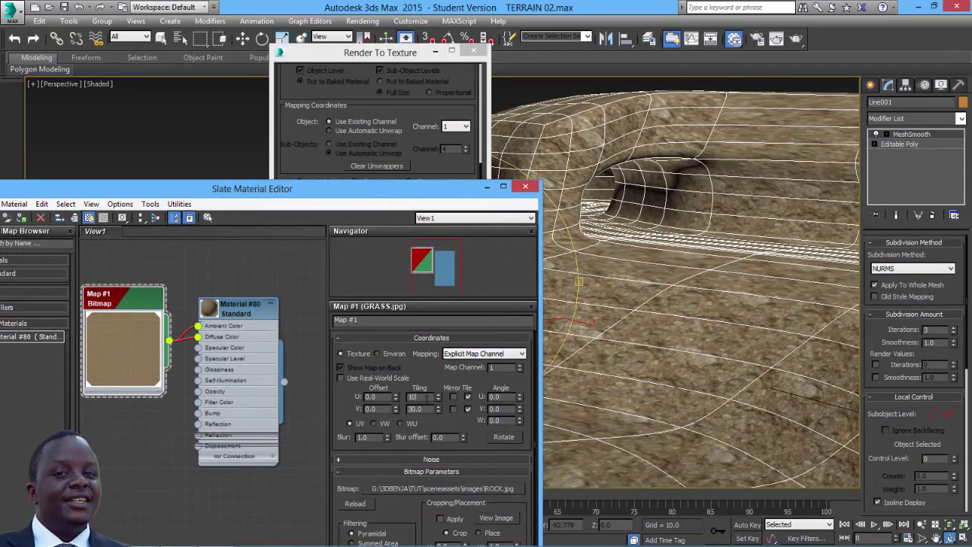
{"action": "key", "text": "Tab"}
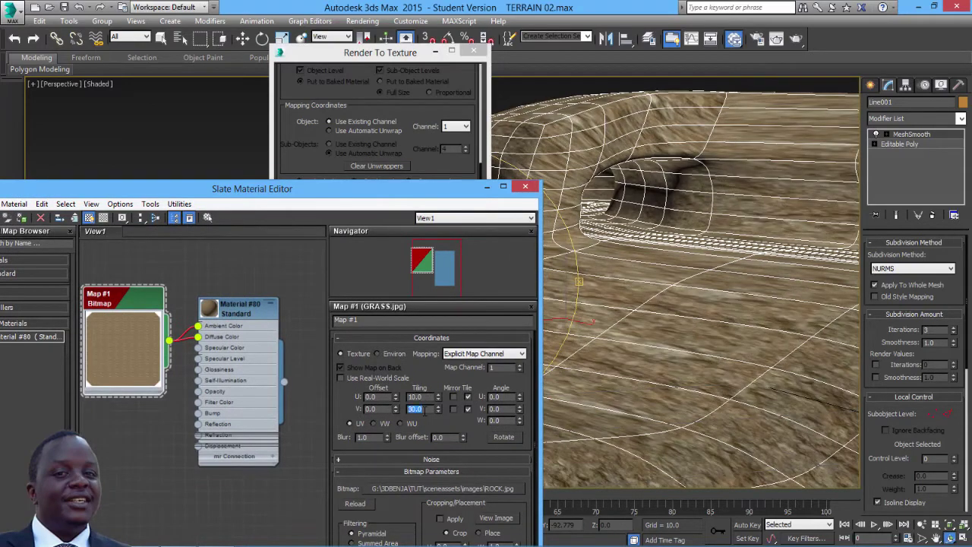
{"action": "type", "text": "10"}
{"action": "key", "text": "Return"}
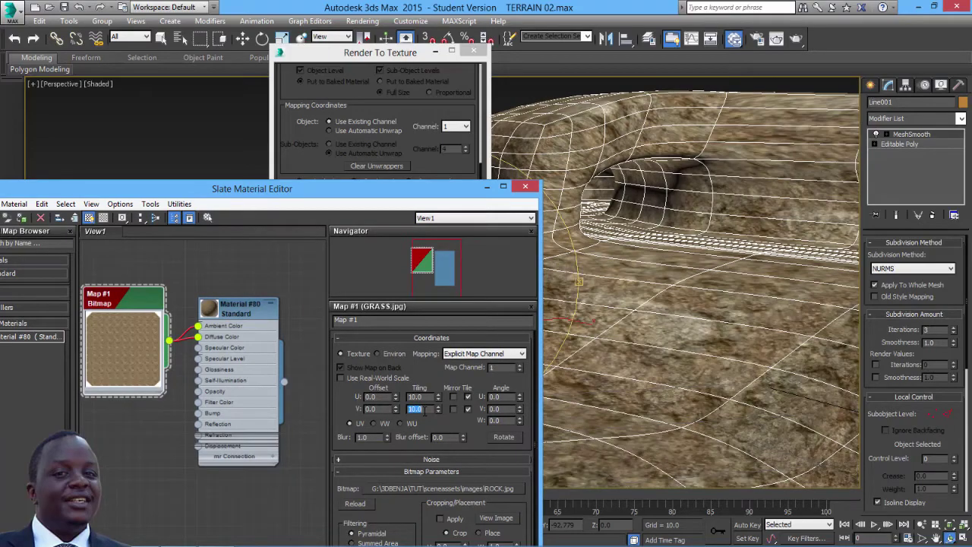
- Set the rock bitmap's U and V tiling to 5 and inspect the rock texture around the tunnel entrance
{"action": "middle_click_drag", "start_coordinate": [561, 288], "coordinate": [365, 302], "text": "alt"}
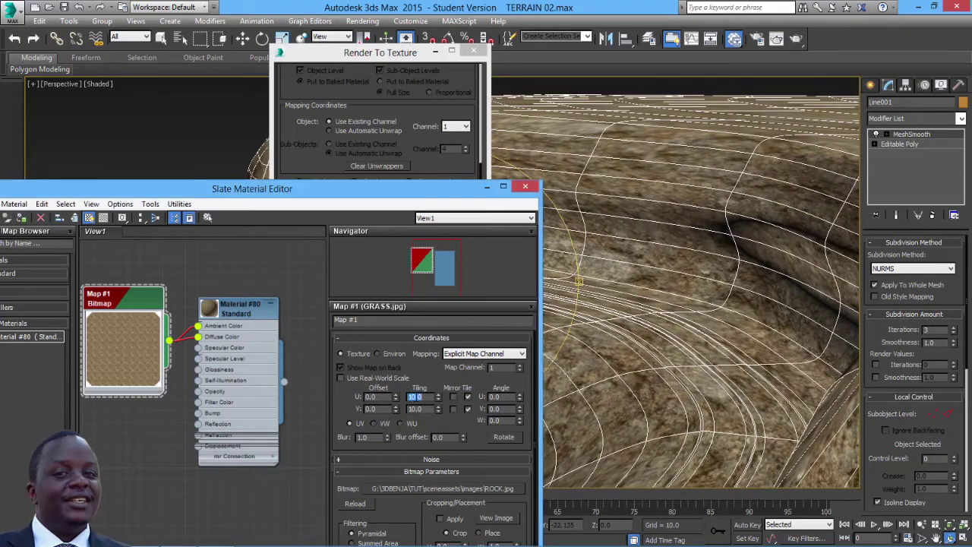
{"action": "left_click", "coordinate": [418, 409]}
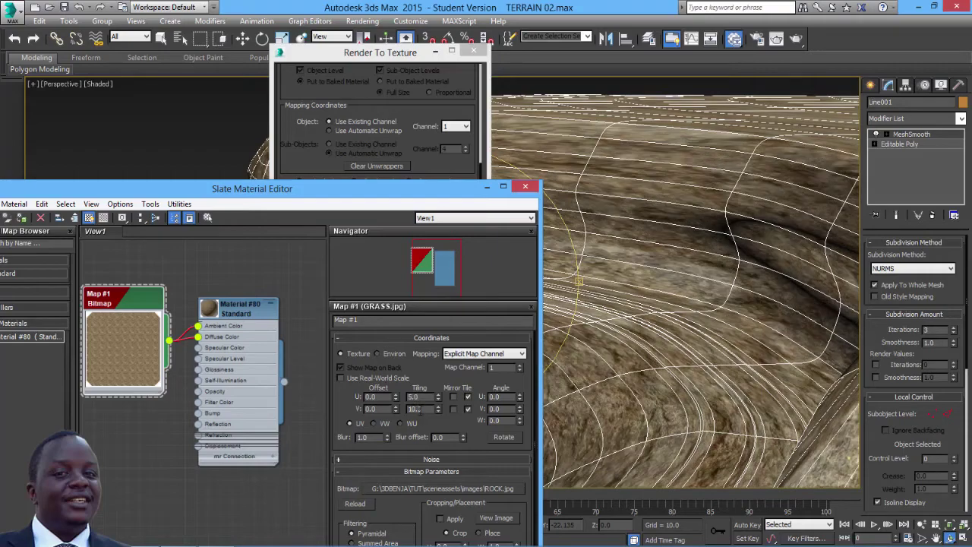
{"action": "type", "text": "5"}
{"action": "key", "text": "Return"}
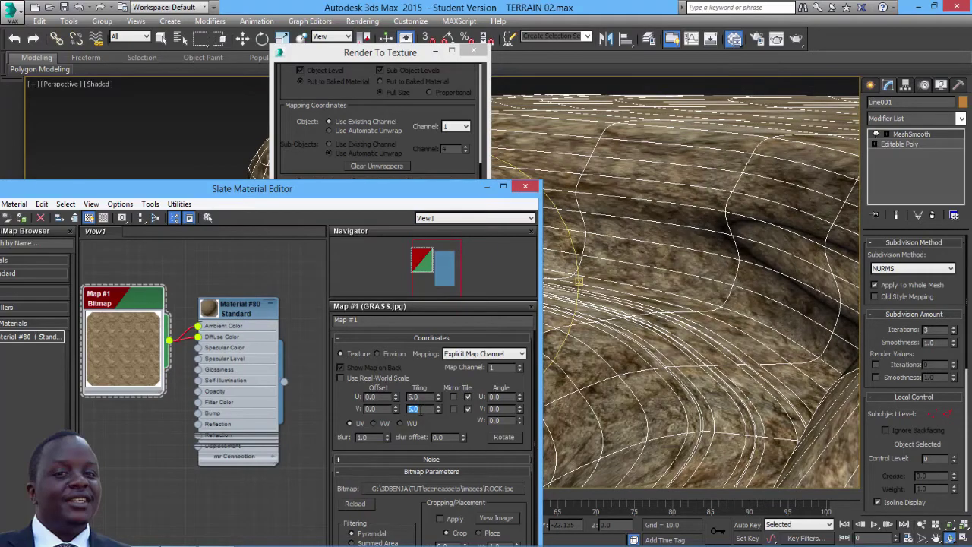
{"action": "middle_click_drag", "start_coordinate": [560, 275], "coordinate": [528, 191], "text": "alt"}
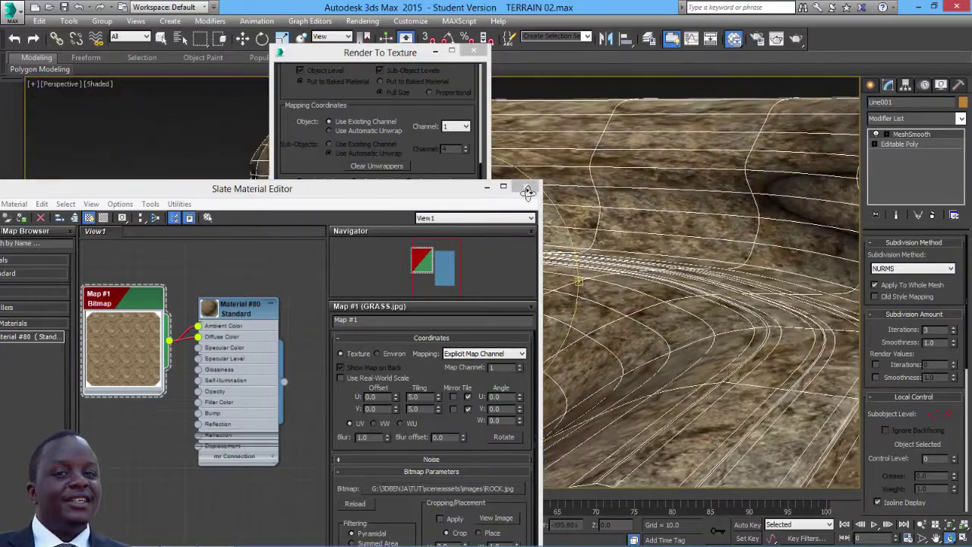
{"action": "middle_click_drag", "start_coordinate": [626, 179], "coordinate": [724, 253], "text": "alt"}
{"action": "scroll", "coordinate": [724, 253], "scroll_direction": "up", "scroll_amount": 4}
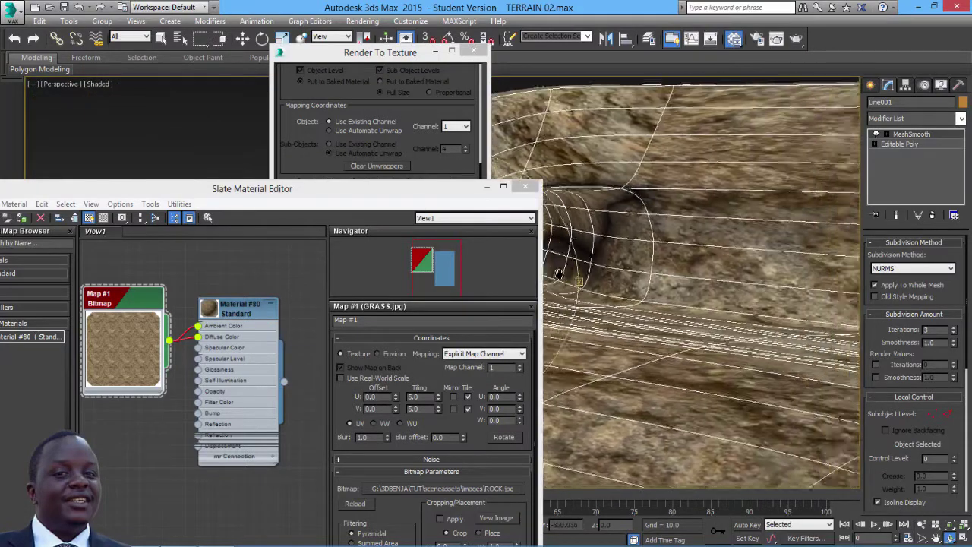
{"action": "middle_click_drag", "start_coordinate": [565, 250], "coordinate": [584, 283], "text": "alt"}
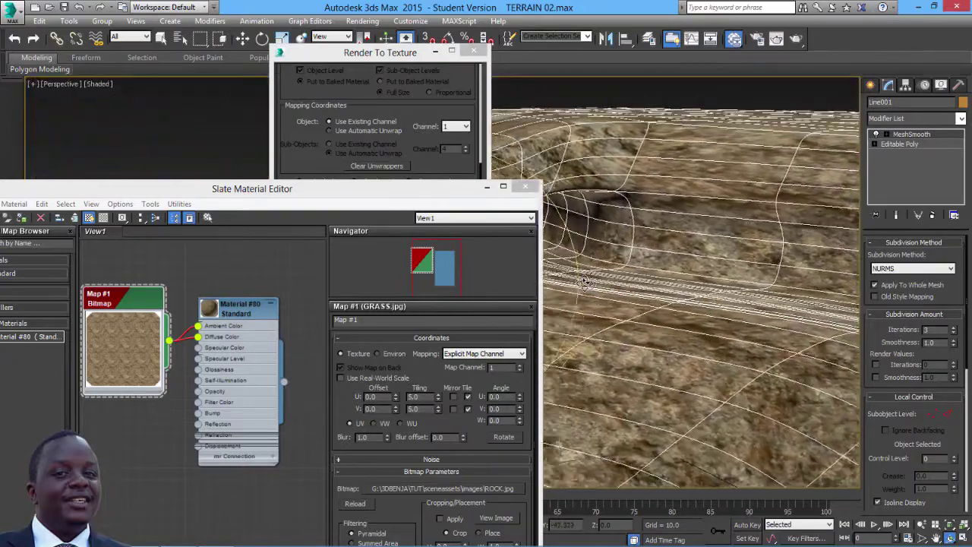
- Name the DiffuseMap output file ROCKT.jpg and render the rock texture bake
{"action": "left_click", "coordinate": [406, 54]}
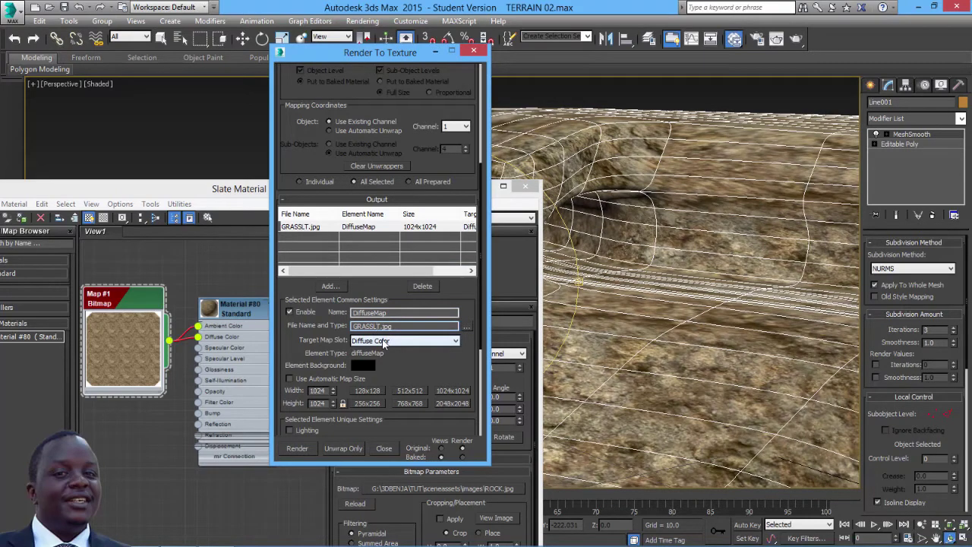
{"action": "key", "text": "BackSpace"}
{"action": "key", "text": "BackSpace"}
{"action": "key", "text": "BackSpace"}
{"action": "key", "text": "BackSpace"}
{"action": "key", "text": "BackSpace"}
{"action": "key", "text": "BackSpace"}
{"action": "key", "text": "BackSpace"}
{"action": "type", "text": "RO"}
{"action": "left_click", "coordinate": [297, 448]}
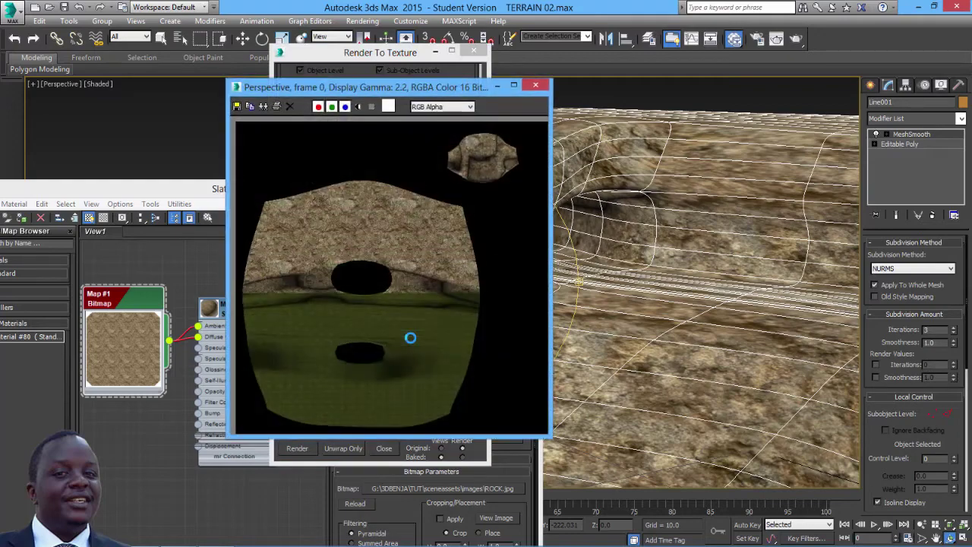
- Look through the images folder in the Save Image dialog for the baked textures without saving
{"action": "left_click", "coordinate": [237, 106]}
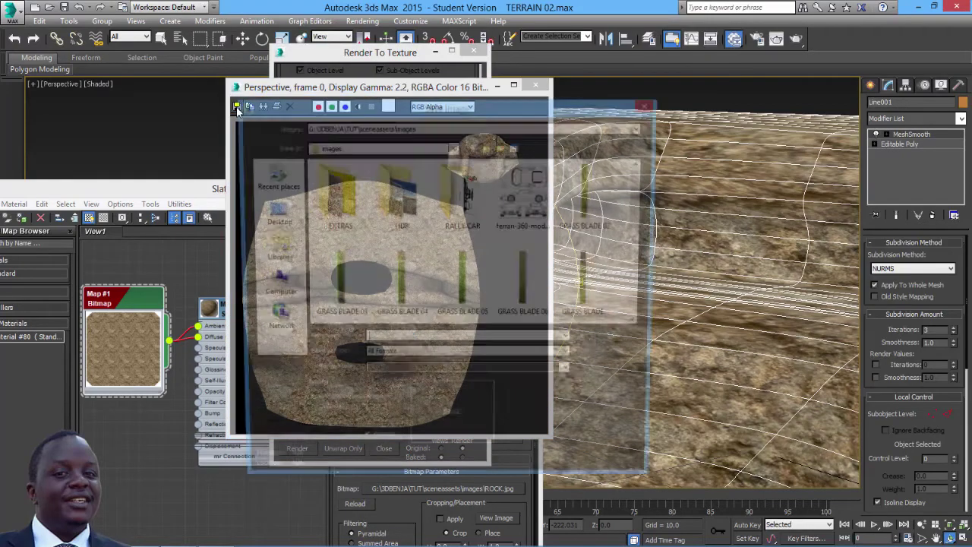
{"action": "left_click_drag", "start_coordinate": [644, 205], "coordinate": [648, 294]}
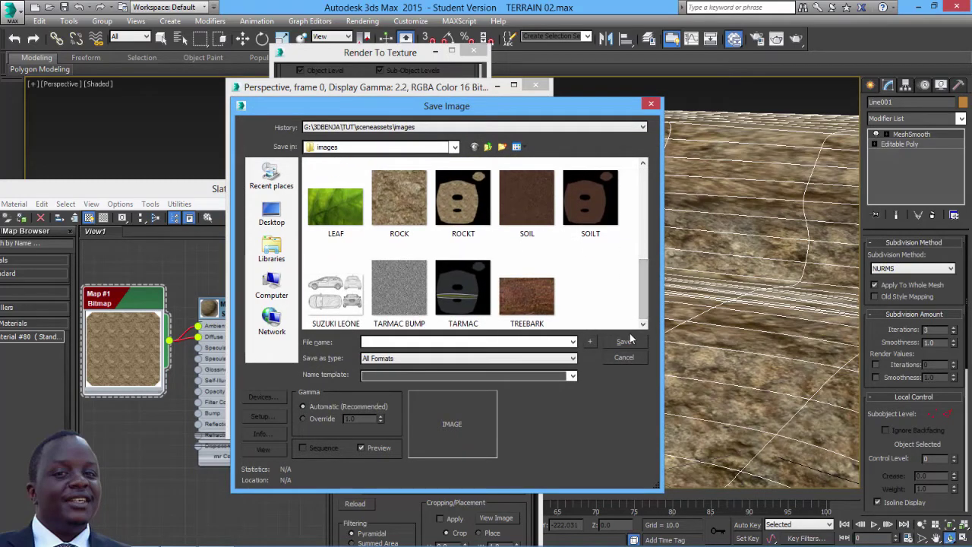
{"action": "left_click", "coordinate": [651, 104]}
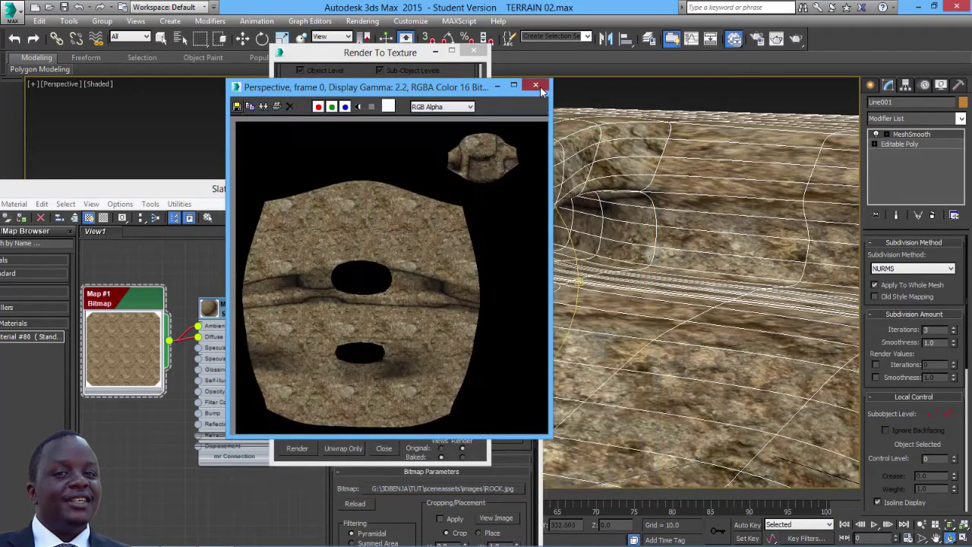
- Close the rendered frame, Render To Texture and Slate Material Editor windows
{"action": "left_click", "coordinate": [537, 86]}
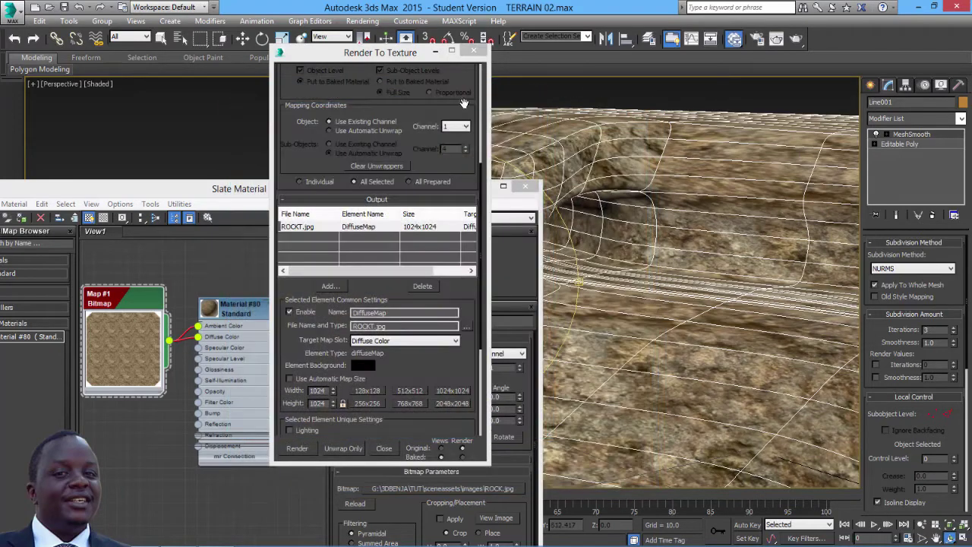
{"action": "left_click", "coordinate": [474, 52]}
{"action": "left_click", "coordinate": [525, 185]}
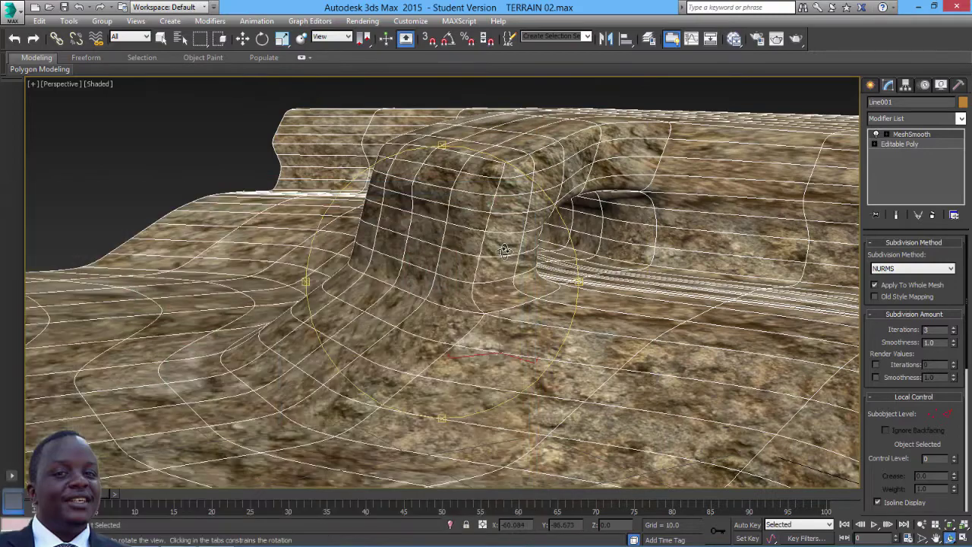
- Reduce the terrain's MeshSmooth subdivision iterations to 1 and check the tunnel shape
{"action": "left_click_drag", "start_coordinate": [505, 250], "coordinate": [495, 254]}
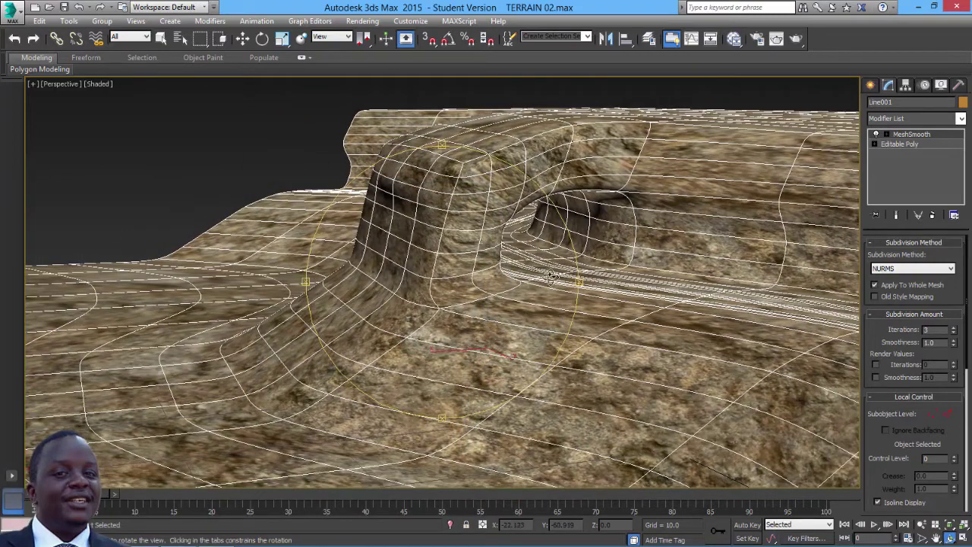
{"action": "left_click", "coordinate": [954, 333]}
{"action": "left_click", "coordinate": [954, 333]}
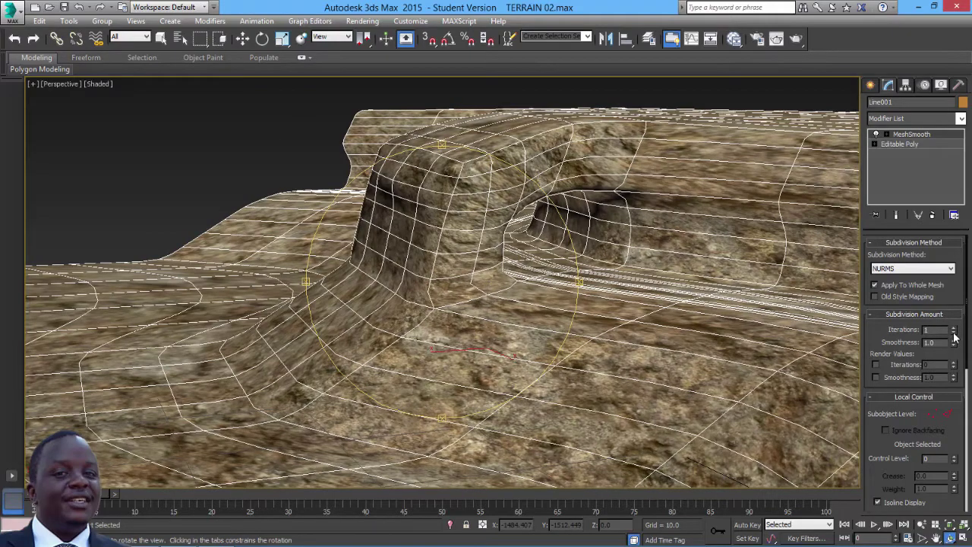
{"action": "left_click", "coordinate": [954, 332]}
{"action": "left_click", "coordinate": [954, 327]}
{"action": "left_click_drag", "start_coordinate": [455, 277], "coordinate": [466, 270]}
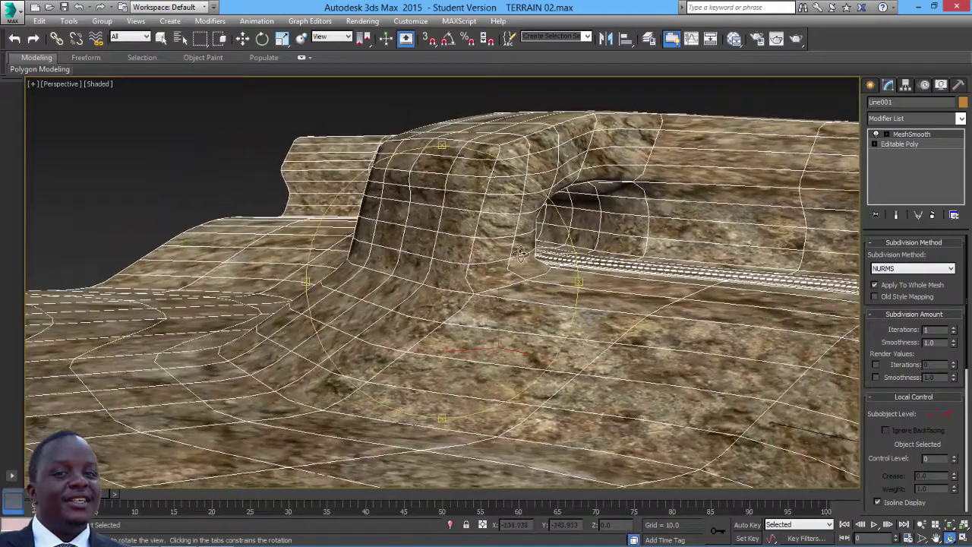
- Save the scene as an incremented copy named TERRAIN 03
{"action": "left_click", "coordinate": [18, 20]}
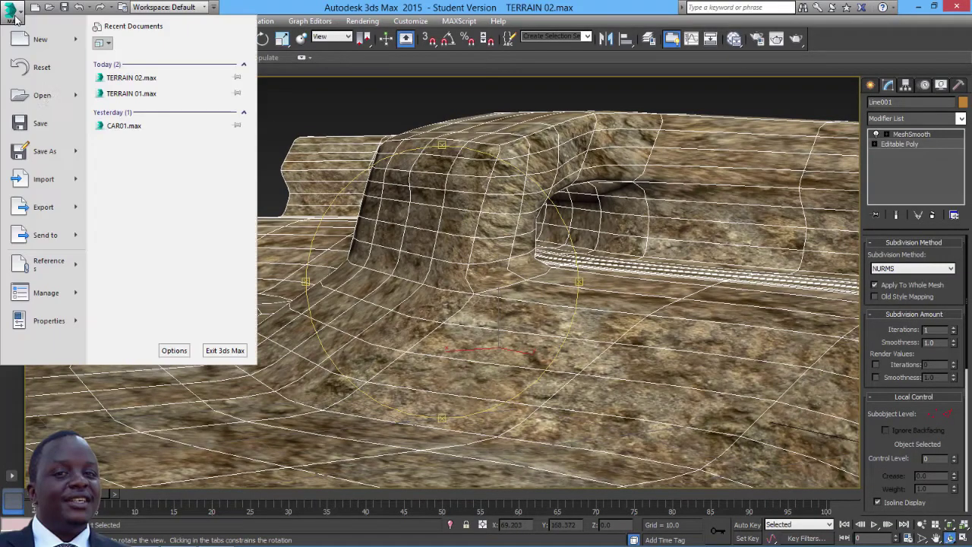
{"action": "left_click", "coordinate": [54, 122]}
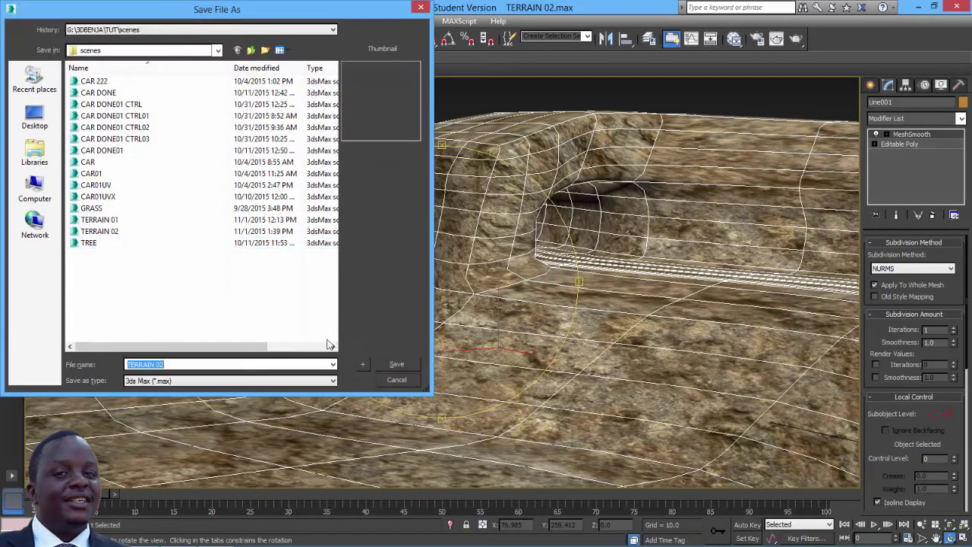
{"action": "left_click", "coordinate": [362, 365]}
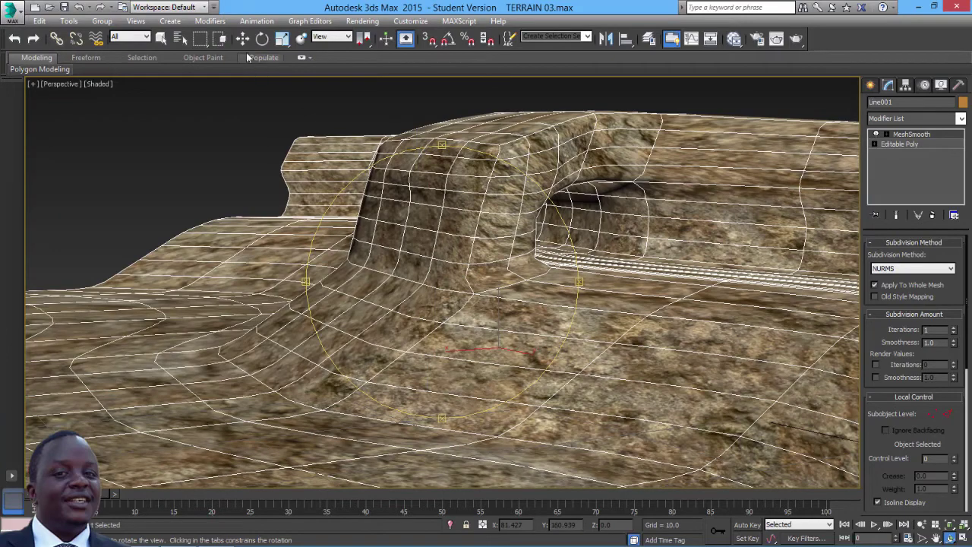
- Convert the smoothed terrain to an Editable Poly and keep it selected
{"action": "left_click", "coordinate": [242, 38]}
{"action": "right_click", "coordinate": [430, 240]}
{"action": "mouse_move", "coordinate": [464, 394]}
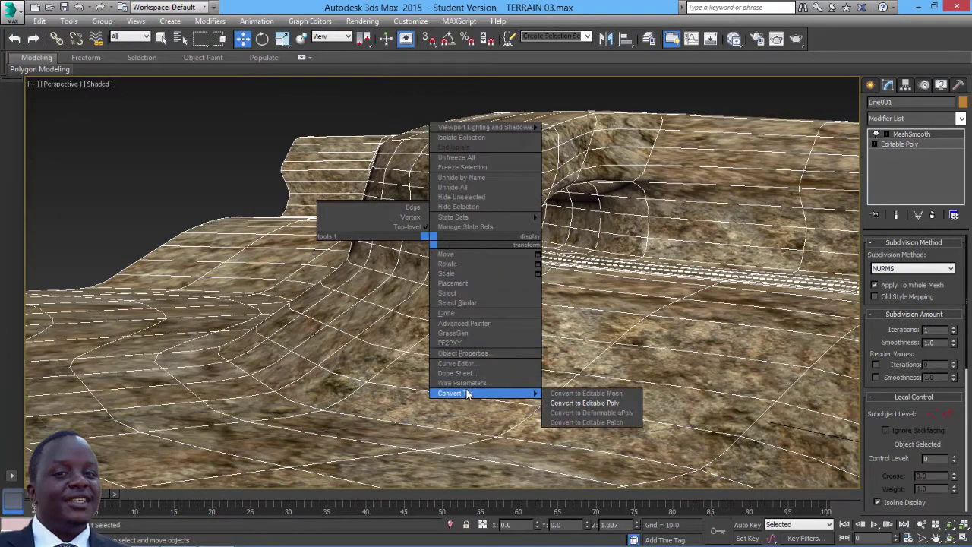
{"action": "left_click", "coordinate": [566, 405]}
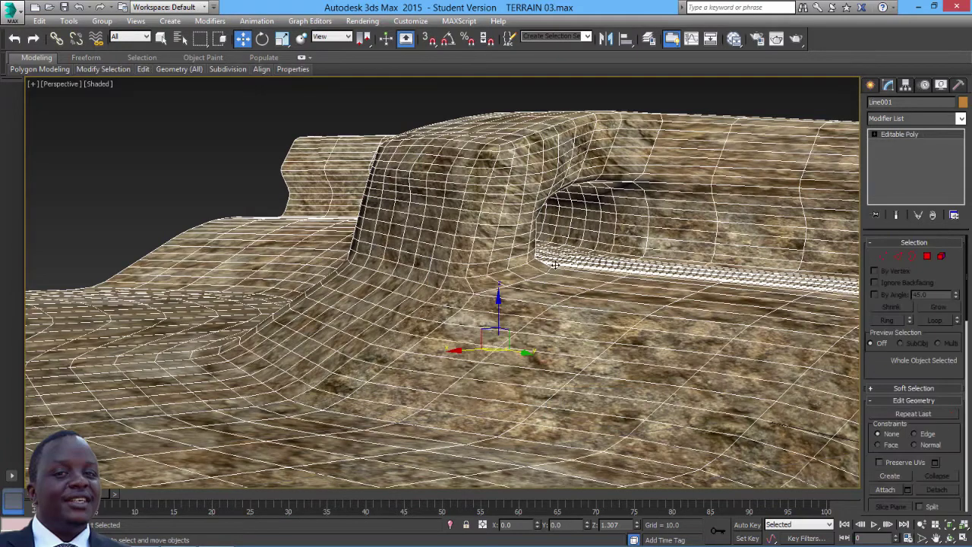
{"action": "left_click", "coordinate": [409, 109]}
{"action": "left_click", "coordinate": [407, 176]}
- Export only the selected terrain to the export folder in gw::OBJ-Exporter format under the name TERRAIN
{"action": "left_click", "coordinate": [13, 13]}
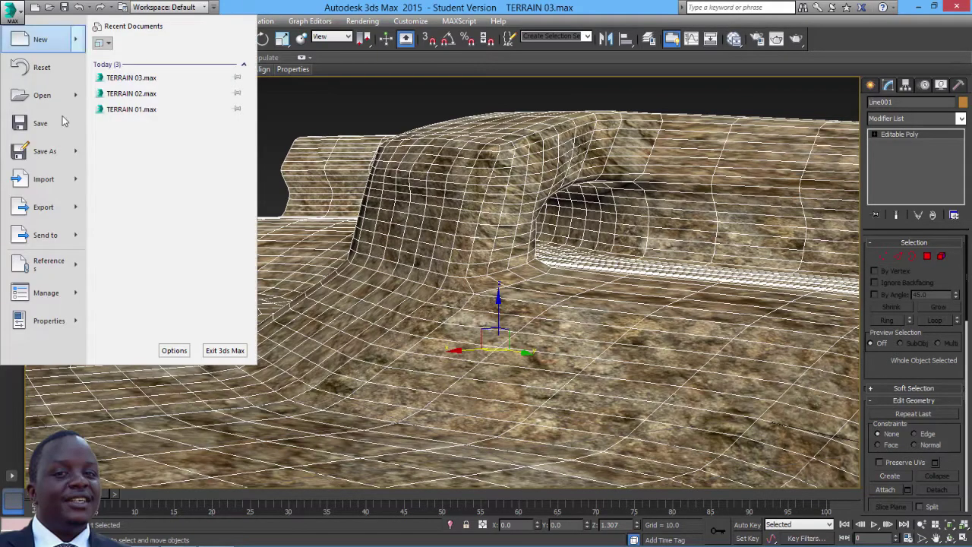
{"action": "mouse_move", "coordinate": [58, 217]}
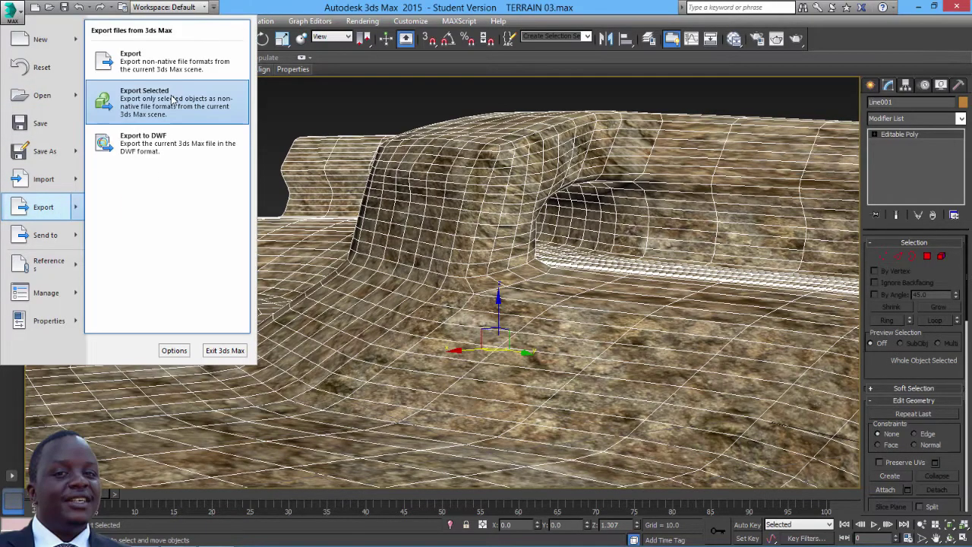
{"action": "left_click", "coordinate": [136, 97]}
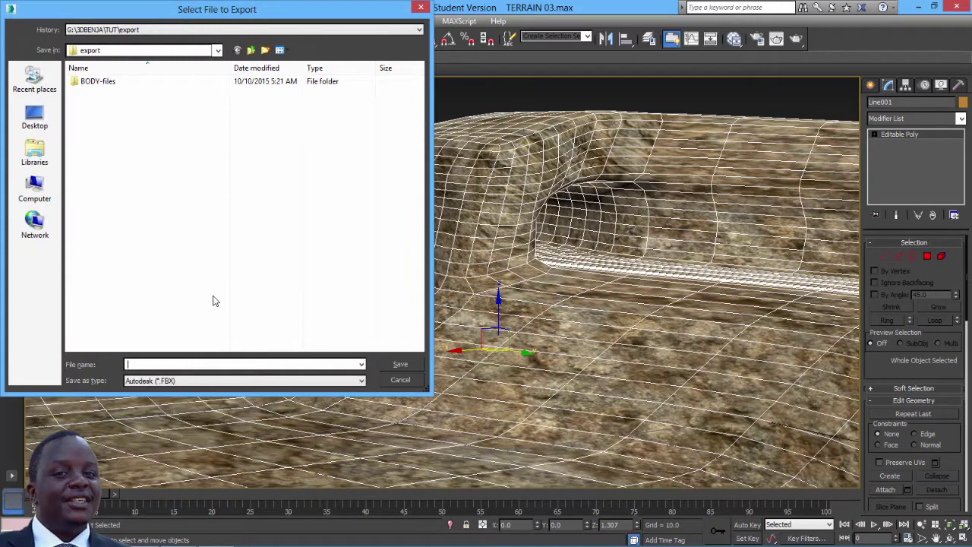
{"action": "left_click", "coordinate": [224, 380]}
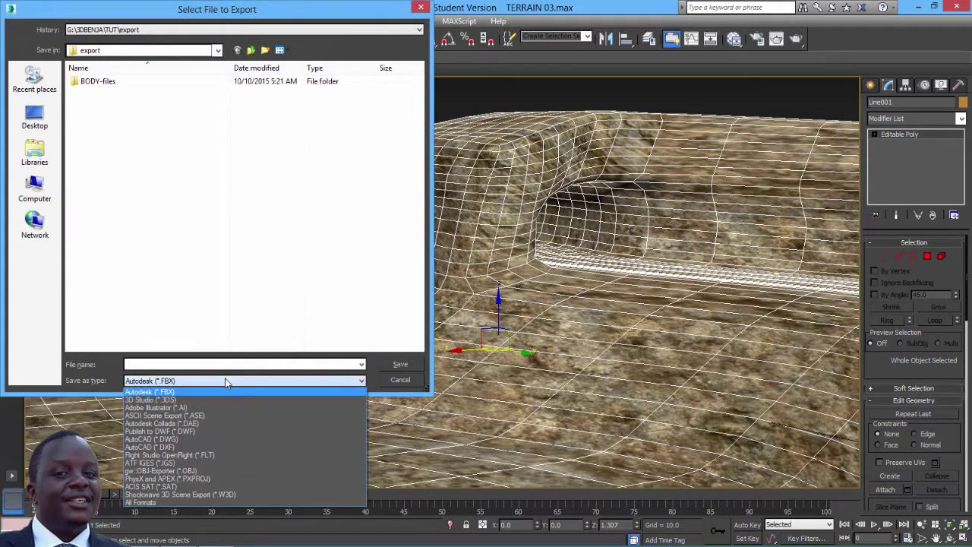
{"action": "left_click", "coordinate": [199, 470]}
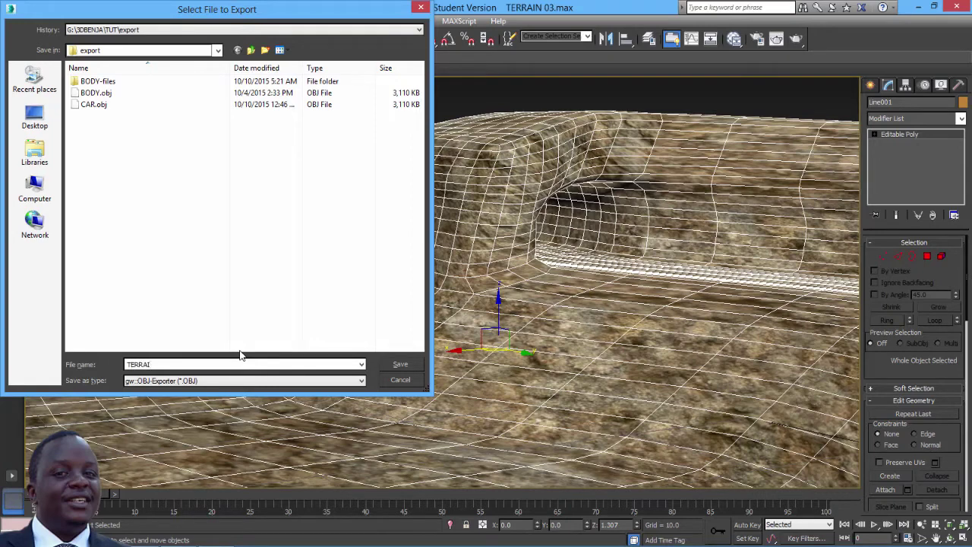
{"action": "left_click", "coordinate": [400, 365]}
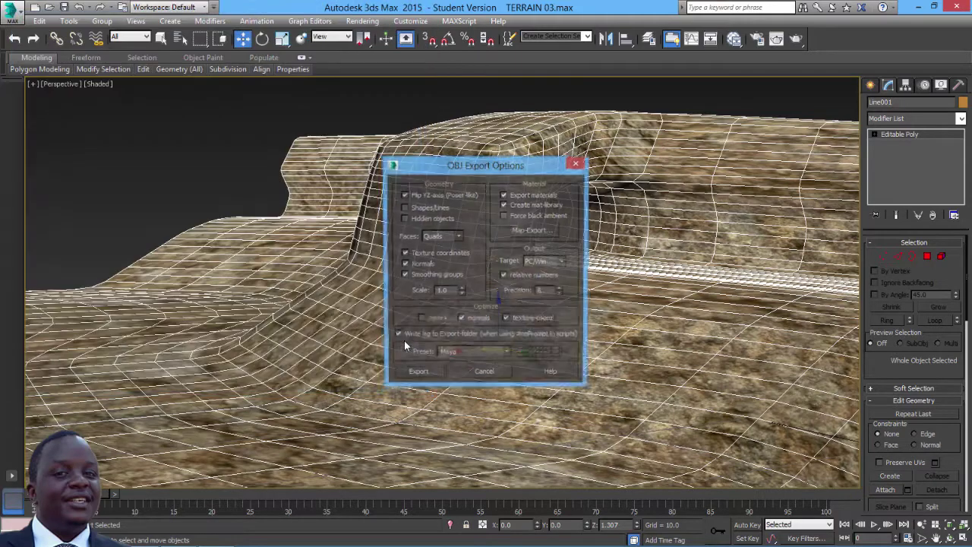
- Apply the Mudbox preset with quad faces in the OBJ export options and complete the export
{"action": "left_click", "coordinate": [505, 353]}
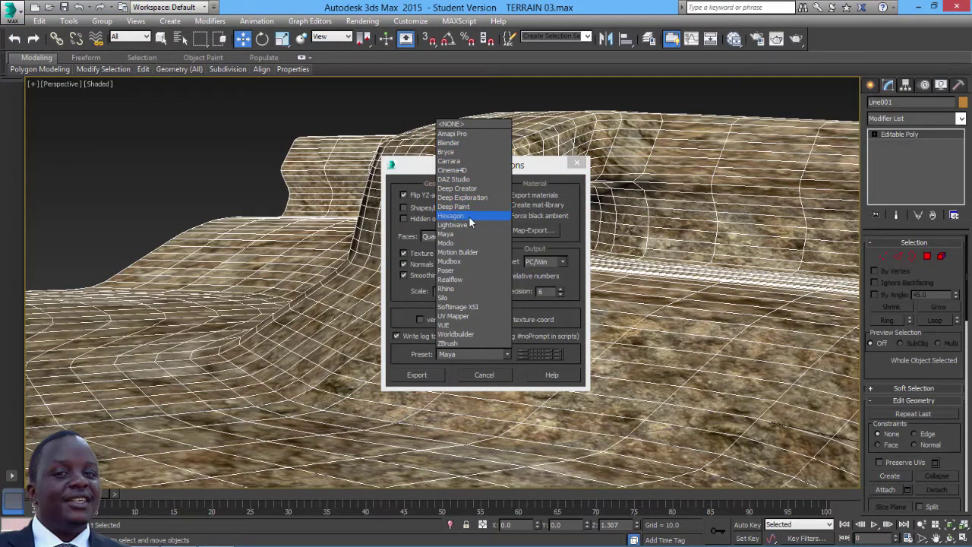
{"action": "left_click", "coordinate": [465, 262]}
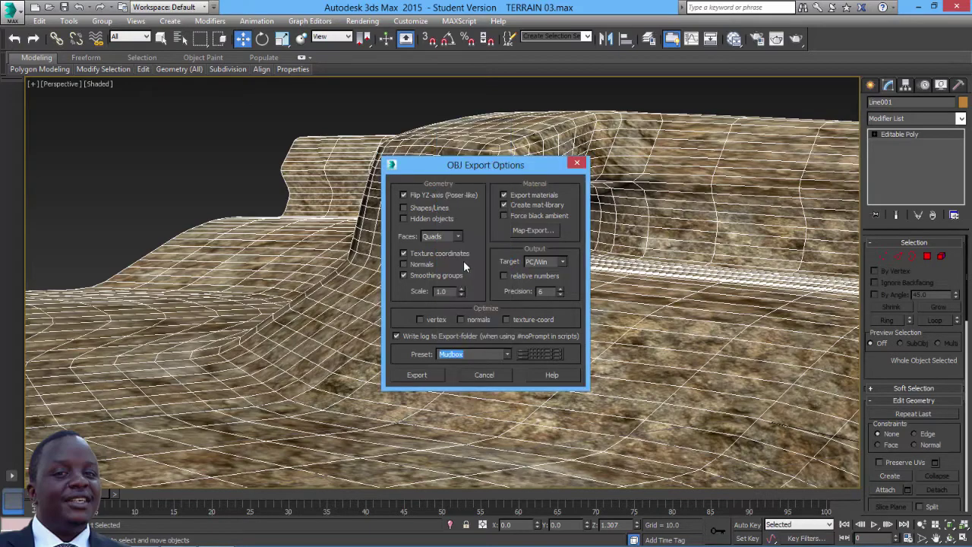
{"action": "left_click", "coordinate": [457, 239]}
{"action": "left_click", "coordinate": [419, 376]}
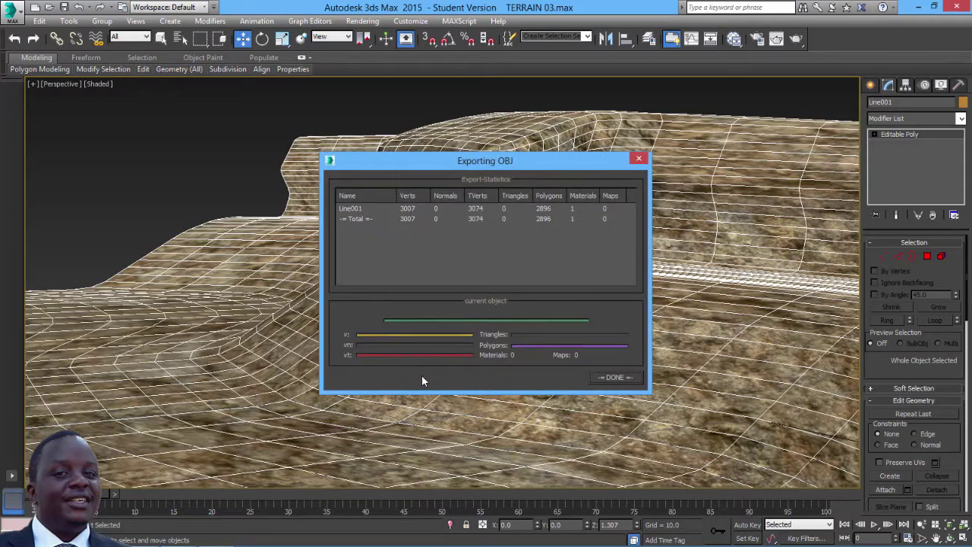
{"action": "left_click", "coordinate": [612, 379]}
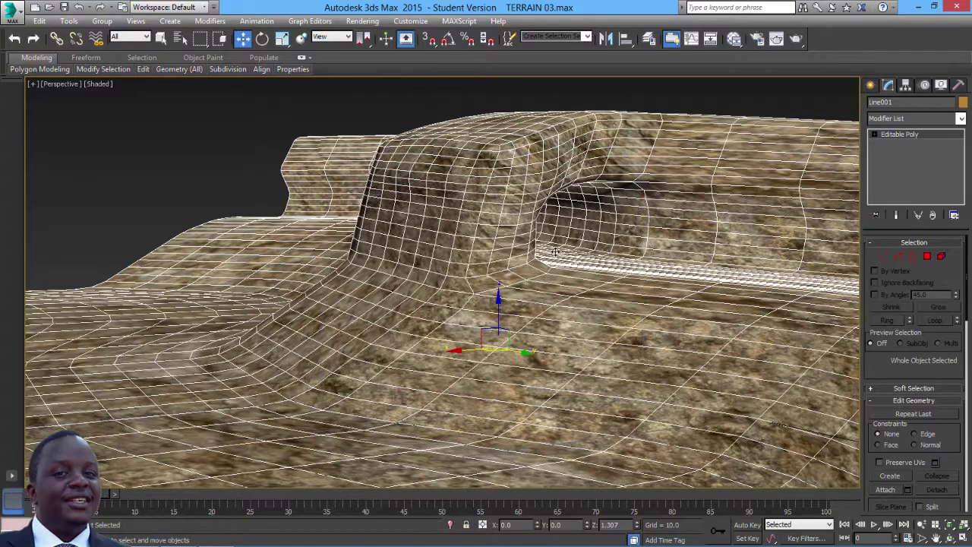